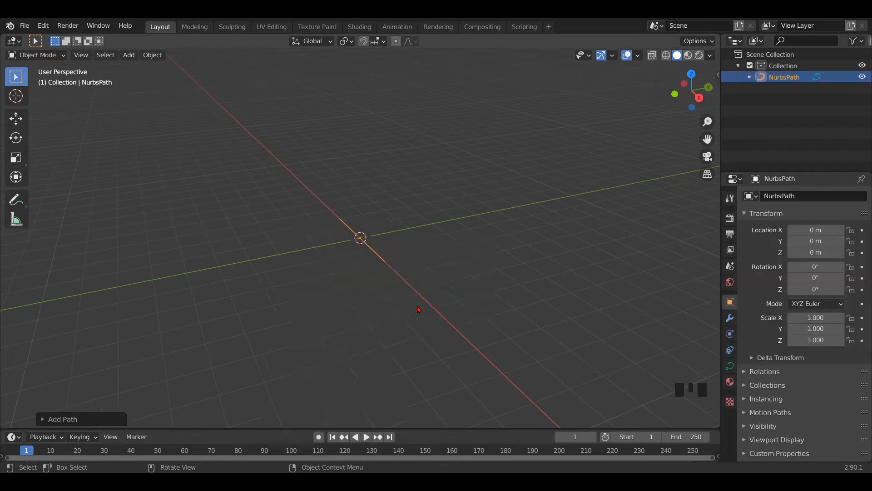
Rotate the path 90° about the global Y axis so it stands upright
{"action": "key", "text": "r"}
{"action": "key", "text": "y"}
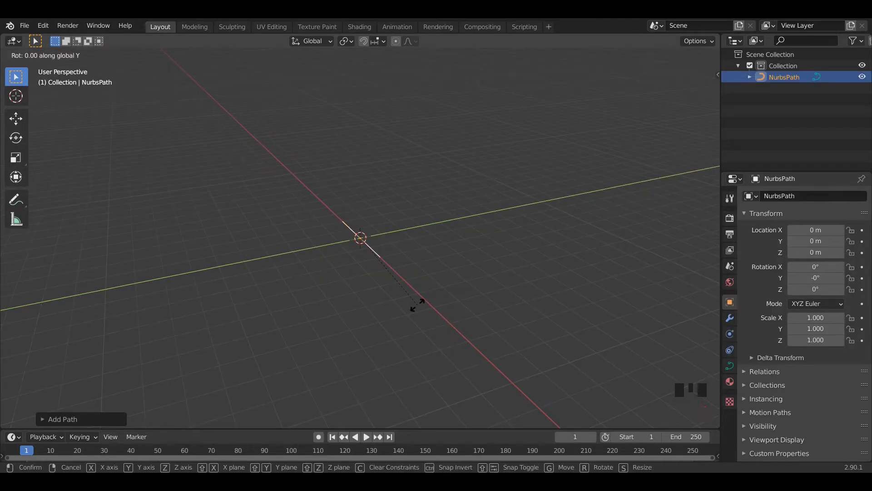
{"action": "key", "text": "Return"}
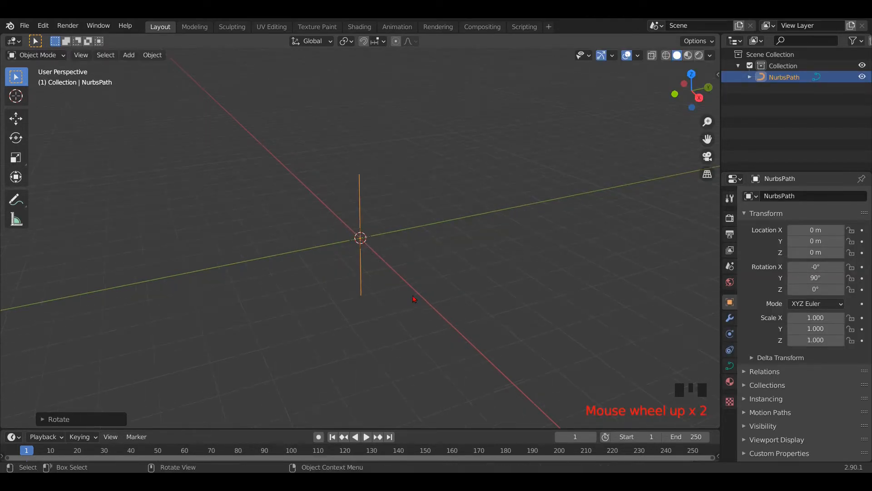
Bend the upright path into an arc by moving its top and bottom control points in the negative X direction
{"action": "middle_click_drag", "start_coordinate": [414, 299], "coordinate": [382, 292]}
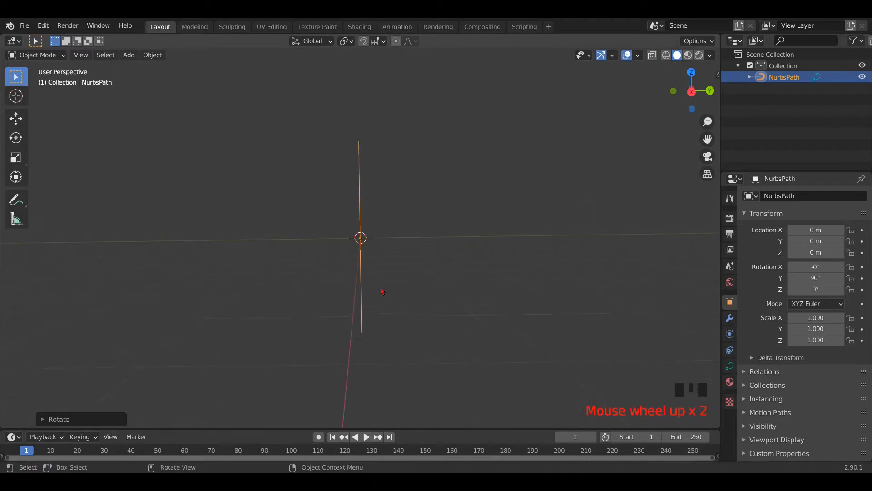
{"action": "key", "text": "Tab"}
{"action": "left_click", "coordinate": [15, 119]}
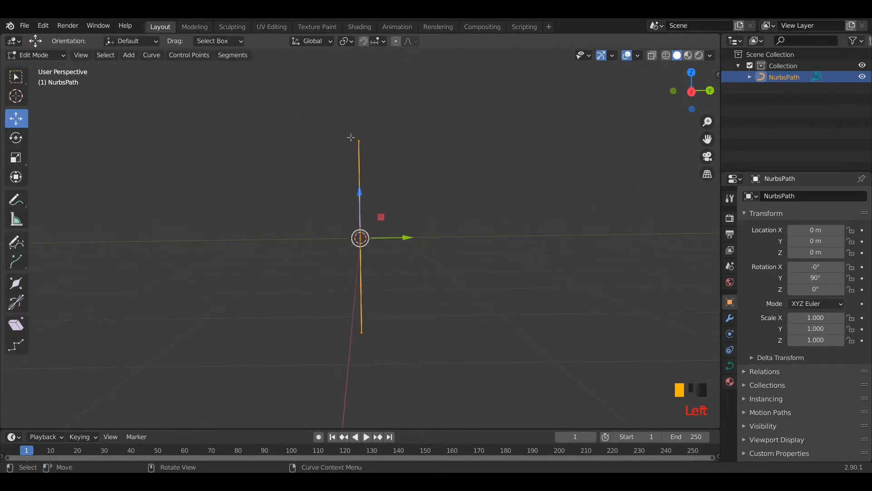
{"action": "left_click", "coordinate": [358, 139]}
{"action": "middle_click_drag", "start_coordinate": [454, 182], "coordinate": [612, 210]}
{"action": "left_click_drag", "start_coordinate": [407, 139], "coordinate": [391, 139]}
{"action": "left_click", "coordinate": [361, 330]}
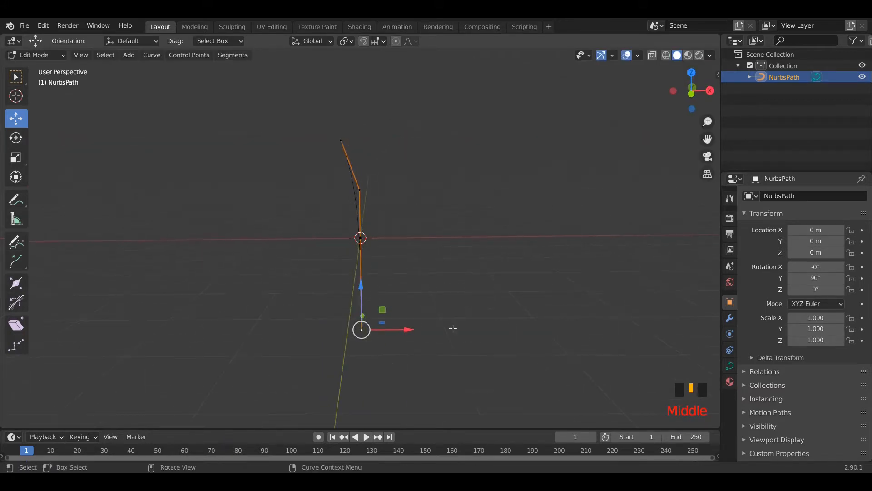
{"action": "left_click_drag", "start_coordinate": [408, 331], "coordinate": [384, 330]}
{"action": "left_click", "coordinate": [341, 141]}
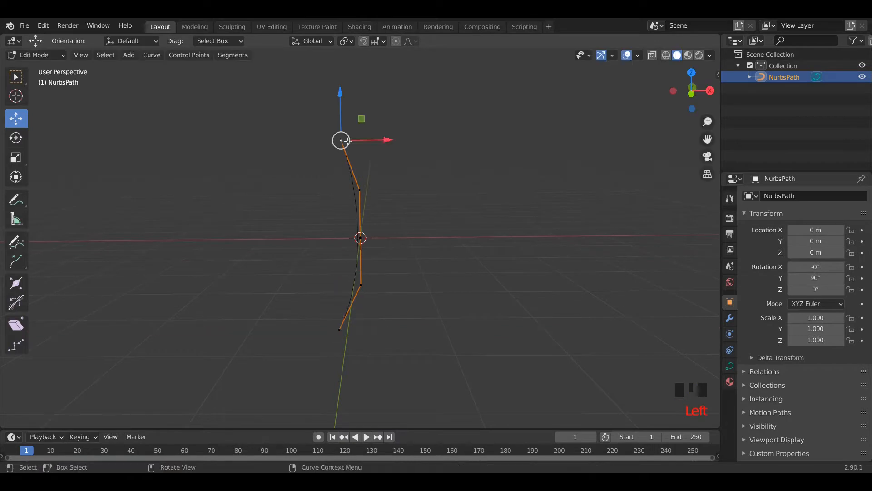
{"action": "left_click_drag", "start_coordinate": [384, 140], "coordinate": [375, 140]}
{"action": "key", "text": "Tab"}
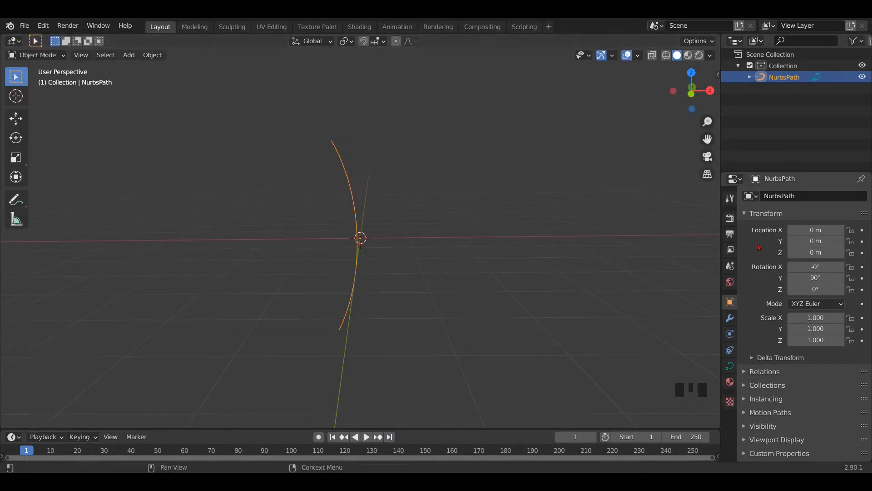
Add a Screw modifier to the path and set its axis to X
{"action": "left_click", "coordinate": [730, 319]}
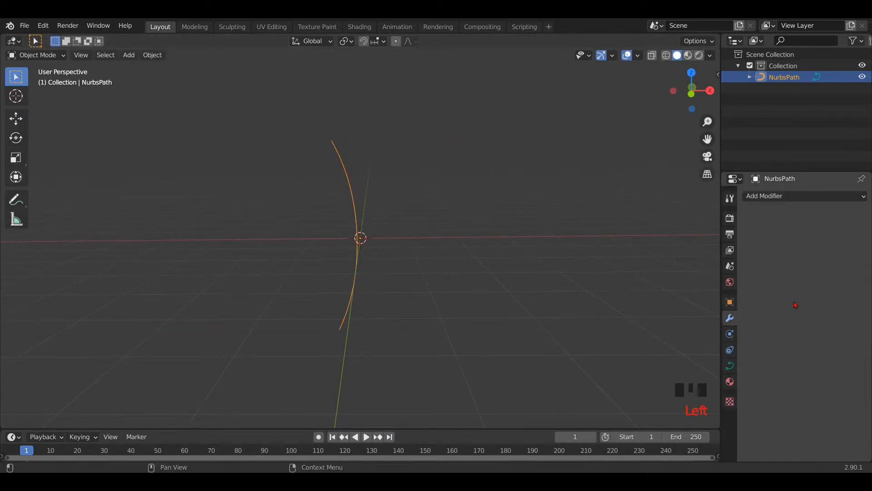
{"action": "left_click", "coordinate": [782, 196]}
{"action": "left_click", "coordinate": [651, 319]}
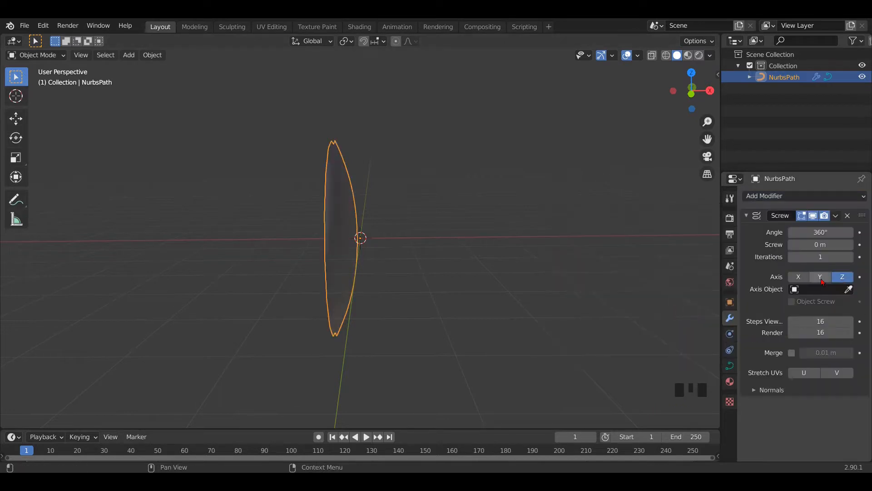
{"action": "left_click", "coordinate": [798, 277]}
Widen the column's waist and top rim by moving the path's middle and top control points outward along X
{"action": "scroll", "coordinate": [454, 298], "scroll_direction": "up", "scroll_amount": 3}
{"action": "key", "text": "Tab"}
{"action": "scroll", "coordinate": [448, 295], "scroll_direction": "down", "scroll_amount": 1}
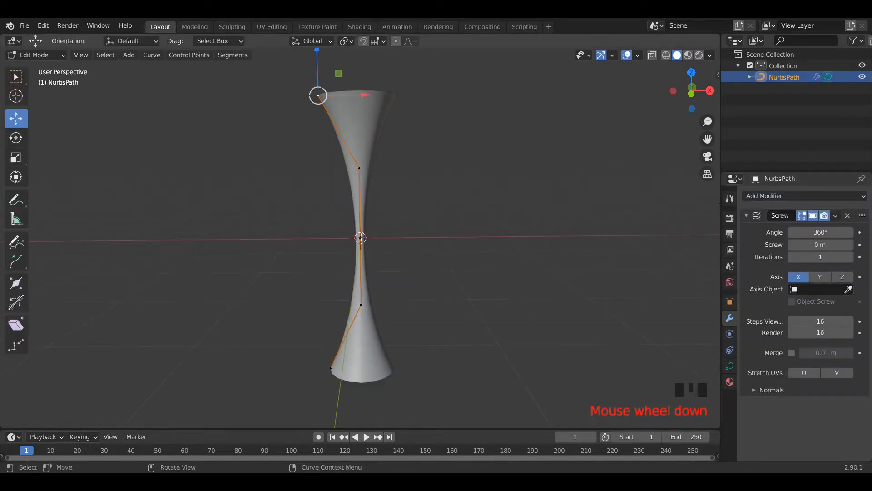
{"action": "scroll", "coordinate": [446, 293], "scroll_direction": "down", "scroll_amount": 1}
{"action": "left_click", "coordinate": [360, 238]}
{"action": "left_click_drag", "start_coordinate": [411, 238], "coordinate": [405, 237]}
{"action": "left_click", "coordinate": [325, 120]}
{"action": "middle_click_drag", "start_coordinate": [473, 187], "coordinate": [485, 197]}
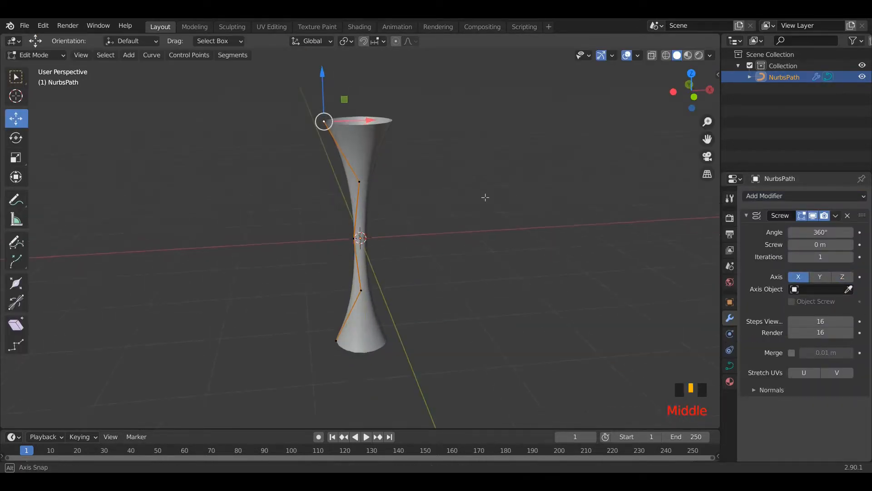
{"action": "left_click_drag", "start_coordinate": [370, 120], "coordinate": [361, 124]}
Move the path's bottom and middle control points outward along X to widen the column's base and waist
{"action": "left_click", "coordinate": [336, 341]}
{"action": "middle_click_drag", "start_coordinate": [455, 342], "coordinate": [454, 329]}
{"action": "left_click_drag", "start_coordinate": [381, 345], "coordinate": [373, 344]}
{"action": "left_click", "coordinate": [355, 238]}
{"action": "left_click_drag", "start_coordinate": [392, 240], "coordinate": [385, 245]}
Move the bottom, top and middle control points slightly further out along X, then return to Object Mode
{"action": "middle_click_drag", "start_coordinate": [437, 249], "coordinate": [411, 249]}
{"action": "left_click", "coordinate": [330, 349]}
{"action": "left_click_drag", "start_coordinate": [376, 348], "coordinate": [368, 349]}
{"action": "left_click", "coordinate": [324, 123]}
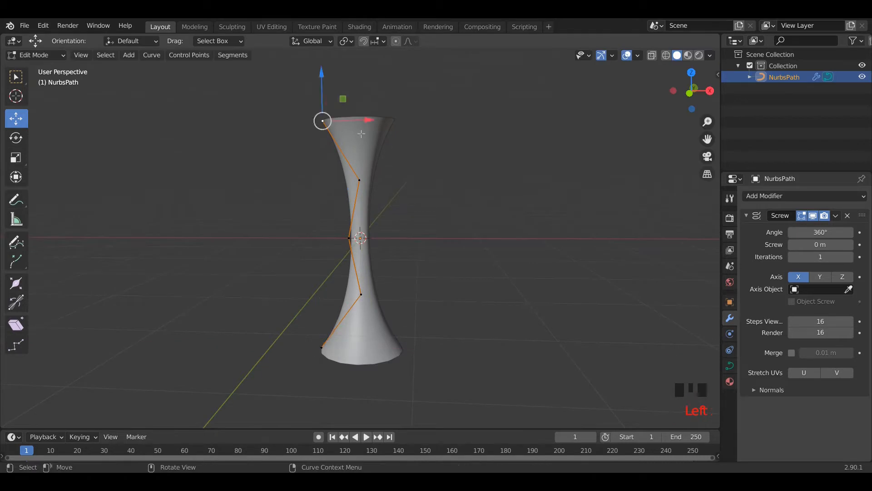
{"action": "left_click_drag", "start_coordinate": [369, 120], "coordinate": [363, 121]}
{"action": "left_click", "coordinate": [349, 238]}
{"action": "left_click_drag", "start_coordinate": [394, 238], "coordinate": [386, 239]}
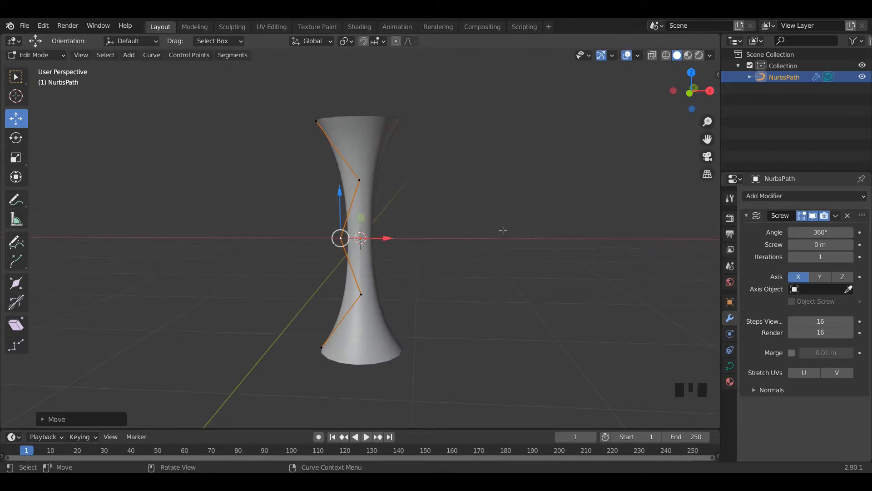
{"action": "key", "text": "Tab"}
Convert the column from a curve to a mesh and inspect its geometry in Edit Mode
{"action": "scroll", "coordinate": [513, 243], "scroll_direction": "down", "scroll_amount": 2}
{"action": "middle_click_drag", "start_coordinate": [521, 253], "coordinate": [484, 247]}
{"action": "scroll", "coordinate": [484, 247], "scroll_direction": "up", "scroll_amount": 1}
{"action": "left_click", "coordinate": [364, 182]}
{"action": "left_click", "coordinate": [155, 55]}
{"action": "mouse_move", "coordinate": [185, 358]}
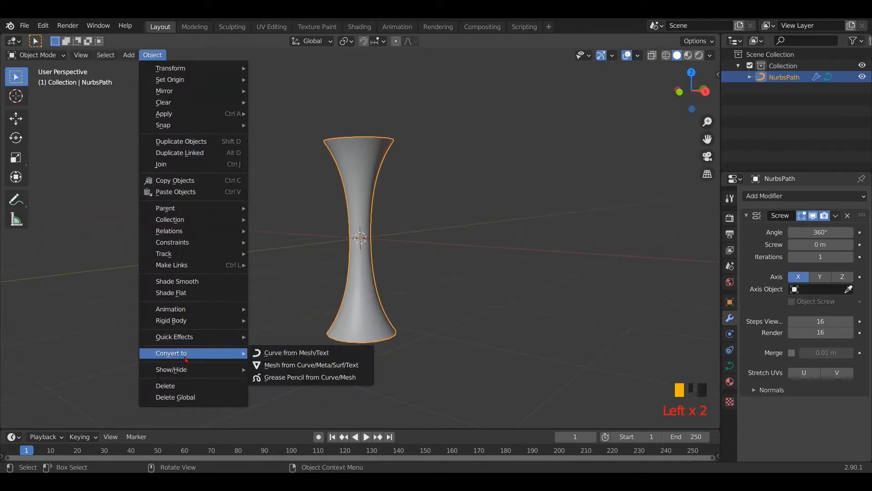
{"action": "left_click", "coordinate": [300, 365]}
{"action": "key", "text": "Tab"}
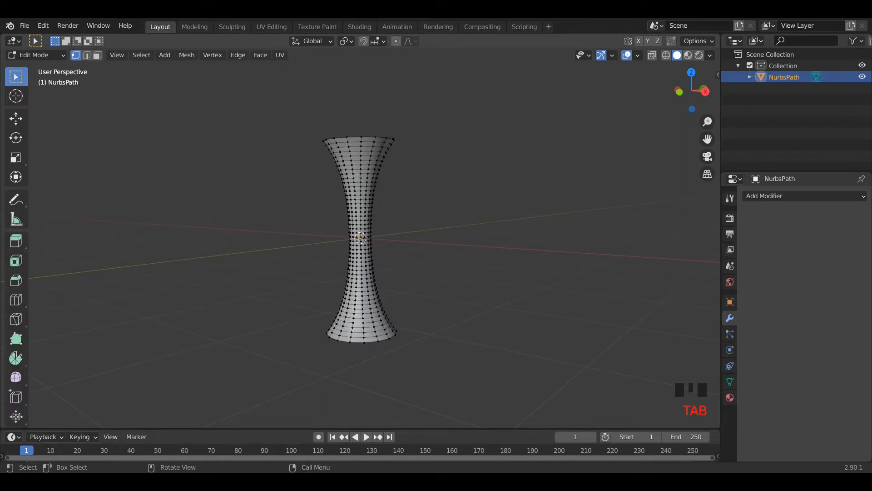
{"action": "key", "text": "Tab"}
Apply Shade Flat to the column
{"action": "scroll", "coordinate": [546, 273], "scroll_direction": "down", "scroll_amount": 3}
{"action": "right_click", "coordinate": [327, 171]}
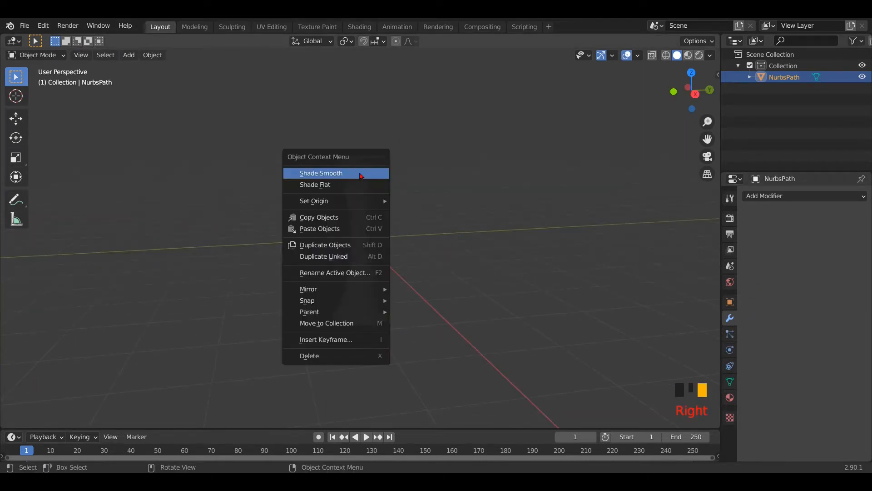
{"action": "left_click", "coordinate": [321, 187]}
Add a Decimate modifier to the column in Collapse mode with a ratio of 0.1096
{"action": "scroll", "coordinate": [389, 206], "scroll_direction": "up", "scroll_amount": 3}
{"action": "scroll", "coordinate": [389, 205], "scroll_direction": "down", "scroll_amount": 1}
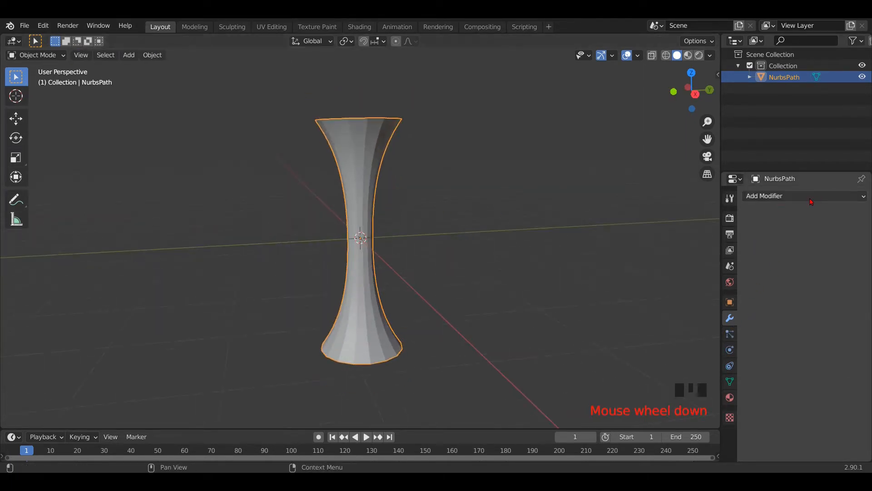
{"action": "left_click", "coordinate": [811, 196]}
{"action": "left_click", "coordinate": [643, 272]}
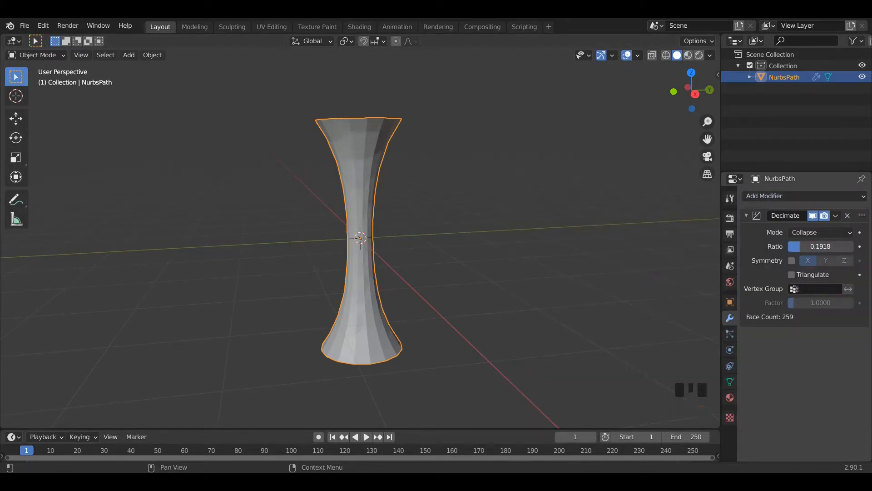
{"action": "mouse_move", "coordinate": [801, 246]}
{"action": "left_mouse_down"}
{"action": "mouse_move", "coordinate": [822, 247]}
{"action": "mouse_move", "coordinate": [797, 248]}
{"action": "left_mouse_up"}
{"action": "scroll", "coordinate": [400, 228], "scroll_direction": "up", "scroll_amount": 3}
{"action": "scroll", "coordinate": [399, 227], "scroll_direction": "down", "scroll_amount": 1}
{"action": "scroll", "coordinate": [503, 200], "scroll_direction": "down", "scroll_amount": 2}
{"action": "middle_click_drag", "start_coordinate": [503, 201], "coordinate": [499, 218]}
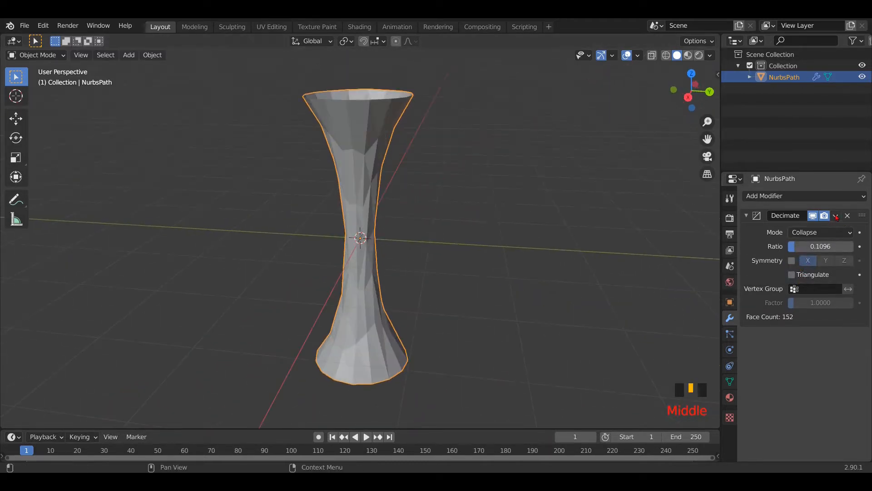
Apply the Decimate modifier to the column and check the reduced mesh in Edit Mode
{"action": "left_click", "coordinate": [835, 215]}
{"action": "left_click", "coordinate": [784, 232]}
{"action": "key", "text": "Tab"}
{"action": "key", "text": "Tab"}
Add a Wireframe modifier to the column
{"action": "left_click", "coordinate": [763, 195]}
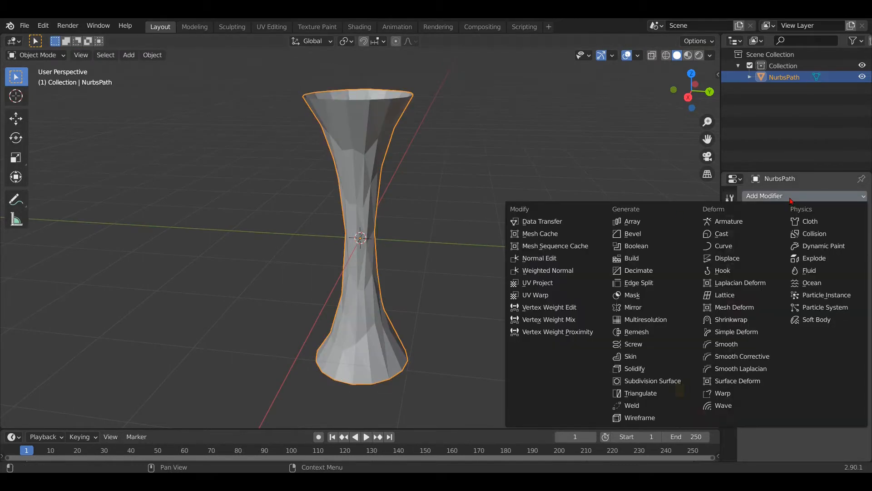
{"action": "left_click", "coordinate": [648, 422]}
{"action": "scroll", "coordinate": [532, 315], "scroll_direction": "up", "scroll_amount": 2}
{"action": "scroll", "coordinate": [532, 316], "scroll_direction": "down", "scroll_amount": 2}
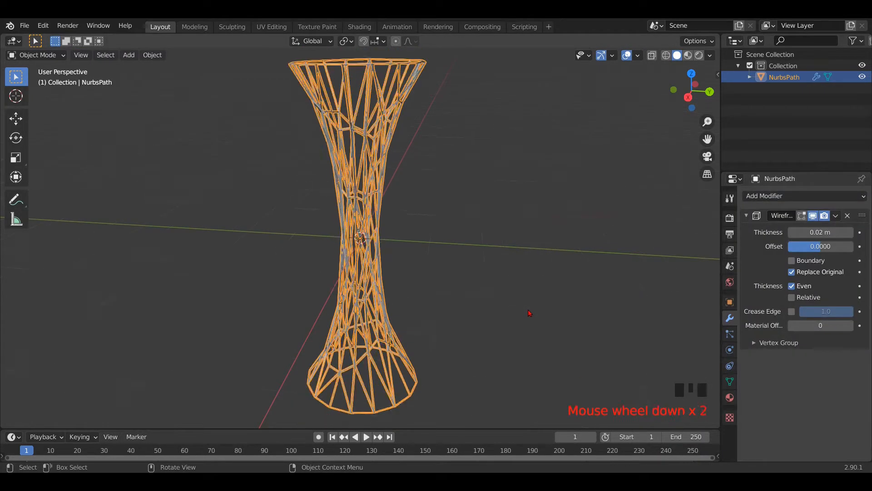
Set the Wireframe modifier's thickness to 0.04 m
{"action": "middle_click_drag", "start_coordinate": [532, 315], "coordinate": [543, 299]}
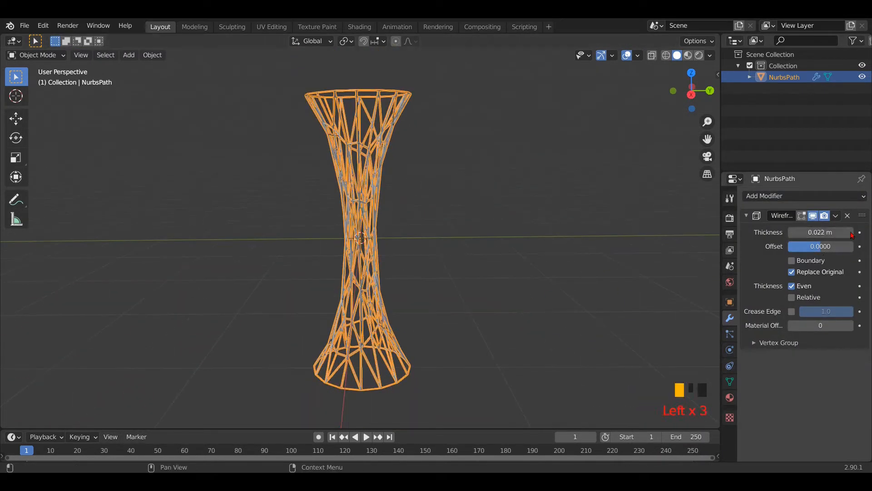
{"action": "scroll", "coordinate": [514, 292], "scroll_direction": "up", "scroll_amount": 1}
{"action": "middle_click_drag", "start_coordinate": [514, 293], "coordinate": [489, 292]}
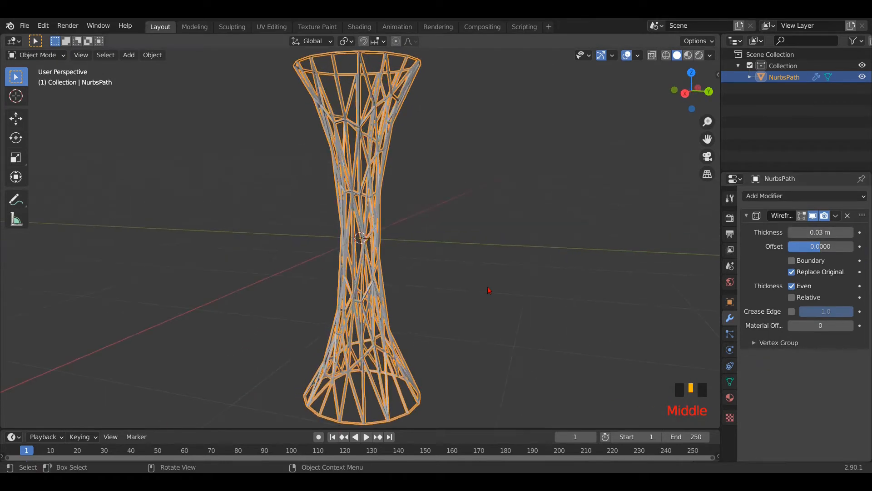
{"action": "left_click", "coordinate": [492, 293]}
{"action": "scroll", "coordinate": [543, 302], "scroll_direction": "down", "scroll_amount": 1}
{"action": "left_click_drag", "start_coordinate": [813, 233], "coordinate": [819, 232]}
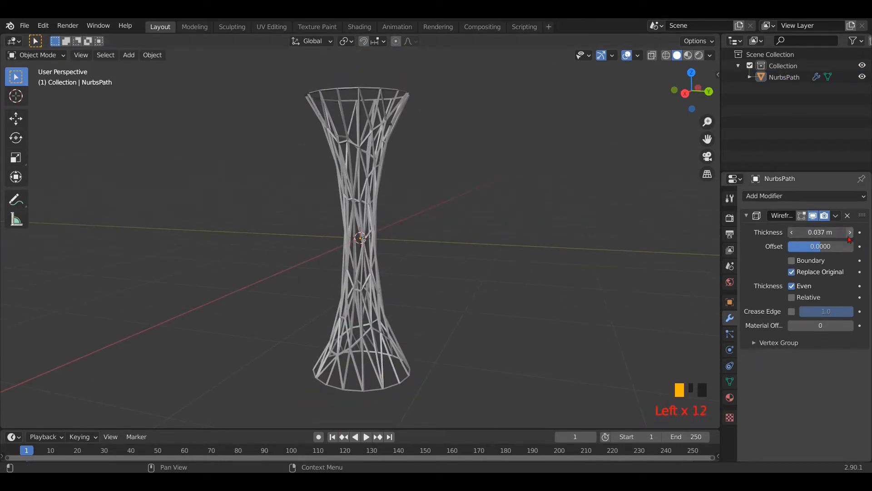
{"action": "middle_click_drag", "start_coordinate": [562, 293], "coordinate": [415, 224]}
Add a mesh plane at the origin and scale it by 8 as the ground
{"action": "scroll", "coordinate": [414, 224], "scroll_direction": "down", "scroll_amount": 3}
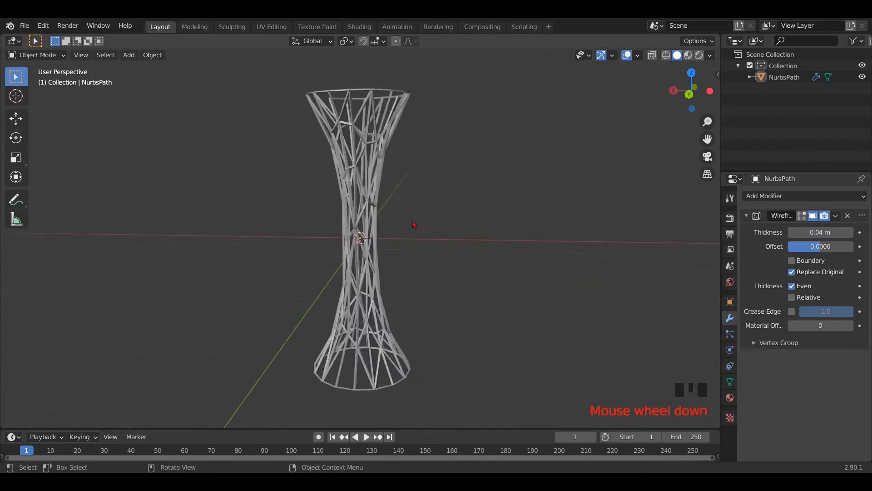
{"action": "key", "text": "shift+a"}
{"action": "mouse_move", "coordinate": [409, 210]}
{"action": "left_click", "coordinate": [472, 210]}
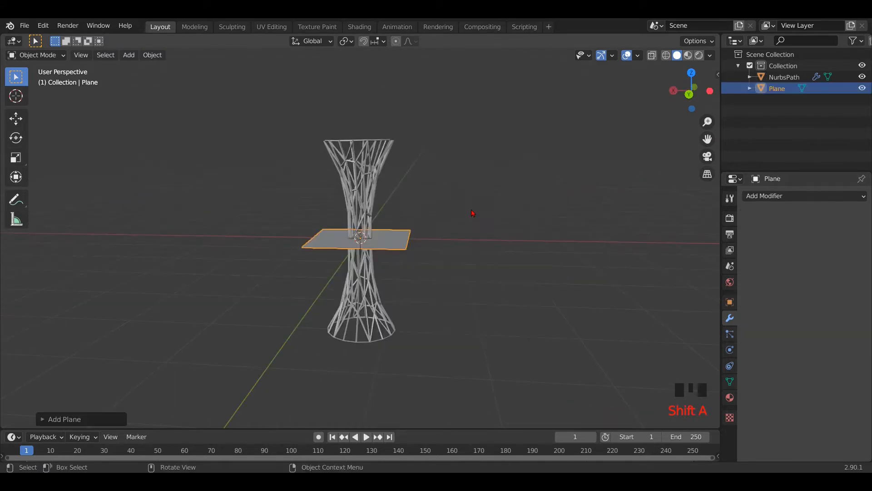
{"action": "type", "text": "s"}
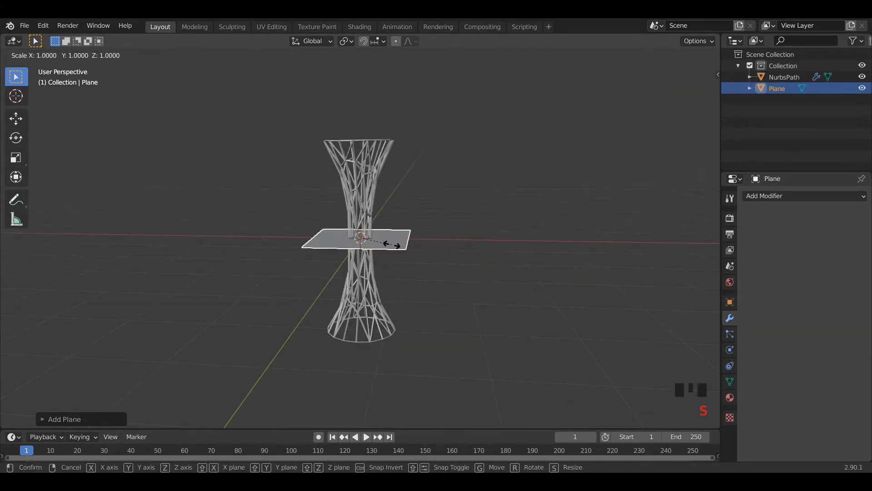
{"action": "type", "text": "8"}
{"action": "left_click", "coordinate": [392, 246]}
Raise the wireframe column along Z in front view, snapping it until its base rests on the ground plane
{"action": "scroll", "coordinate": [394, 245], "scroll_direction": "down", "scroll_amount": 5}
{"action": "scroll", "coordinate": [399, 240], "scroll_direction": "up", "scroll_amount": 3}
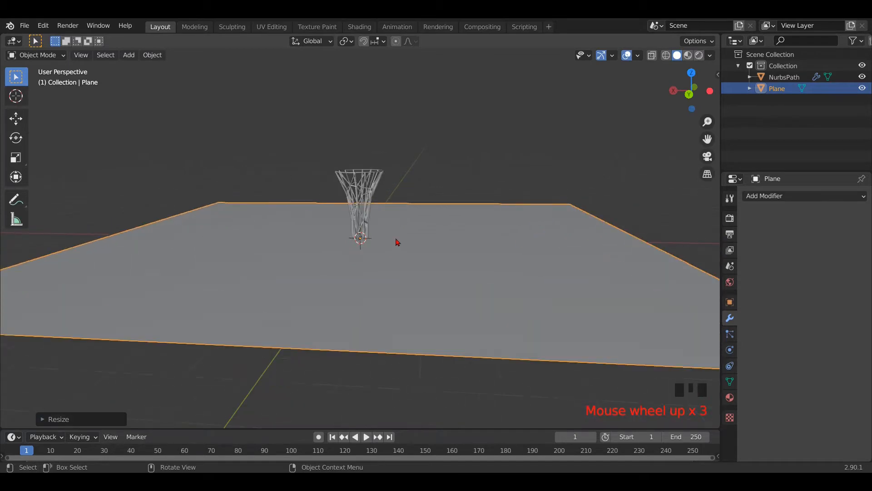
{"action": "left_click", "coordinate": [365, 220]}
{"action": "key", "text": "grave"}
{"action": "left_click", "coordinate": [373, 207]}
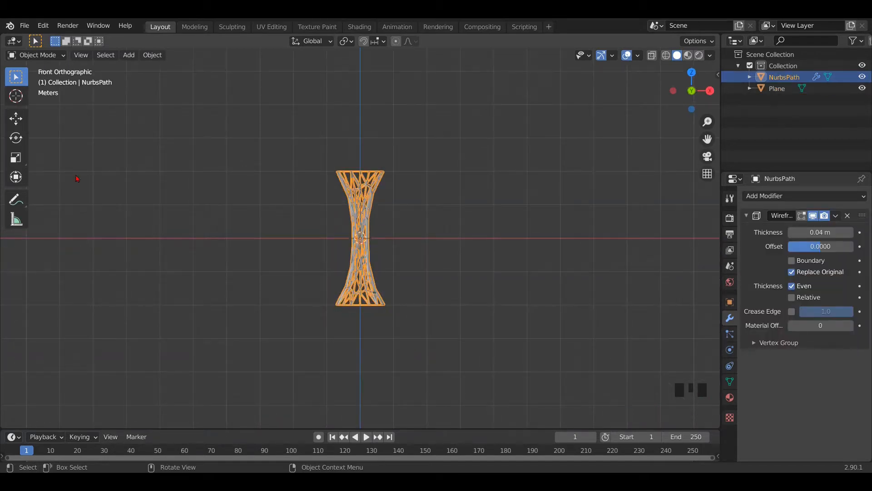
{"action": "left_click", "coordinate": [15, 118]}
{"action": "left_click_drag", "start_coordinate": [359, 195], "coordinate": [359, 120], "text": "ctrl"}
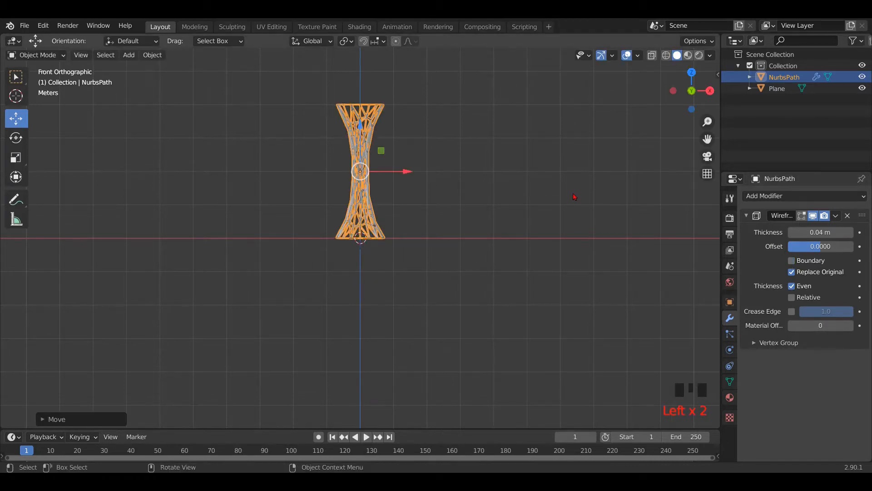
Deselect the column and enable the Boundary option in its Wireframe modifier
{"action": "middle_click_drag", "start_coordinate": [573, 194], "coordinate": [559, 240]}
{"action": "left_click", "coordinate": [521, 138]}
{"action": "left_click", "coordinate": [792, 260]}
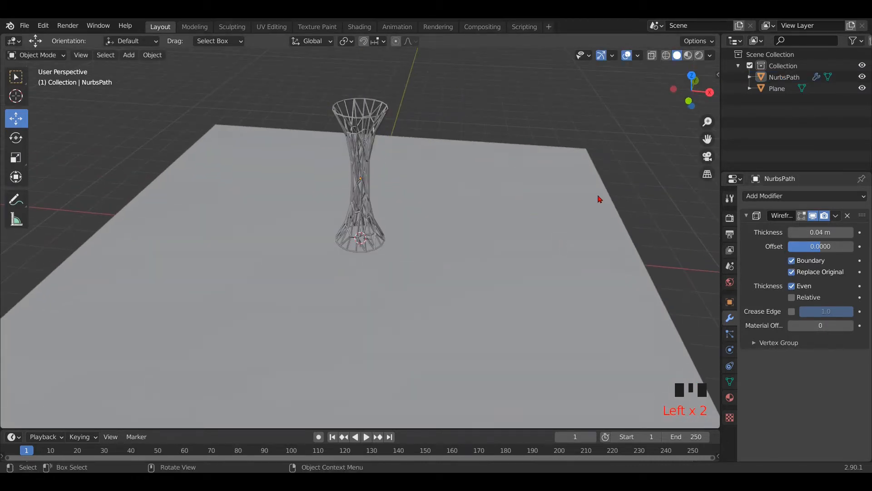
{"action": "middle_click_drag", "start_coordinate": [599, 199], "coordinate": [593, 173]}
{"action": "left_click", "coordinate": [25, 25]}
{"action": "left_click", "coordinate": [41, 112]}
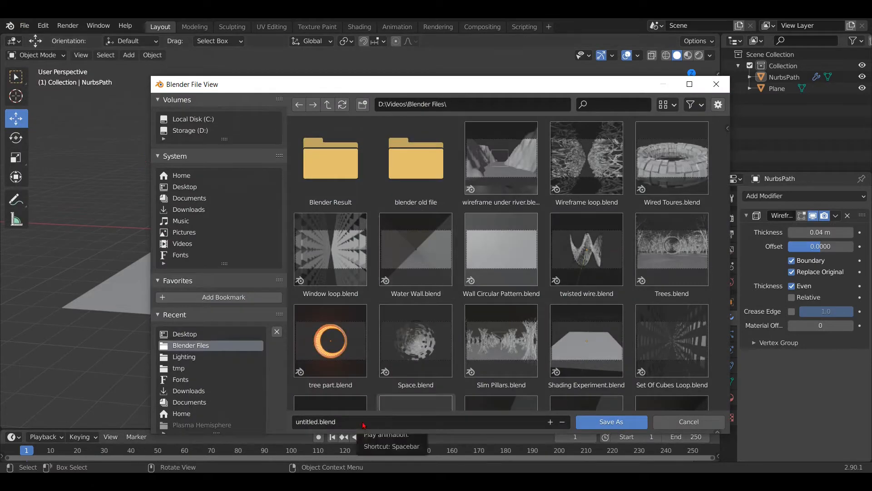
{"action": "key", "text": "Escape"}
Move the wireframe column a short distance in the positive Y direction from the plane's centre, working in top view
{"action": "key", "text": "grave"}
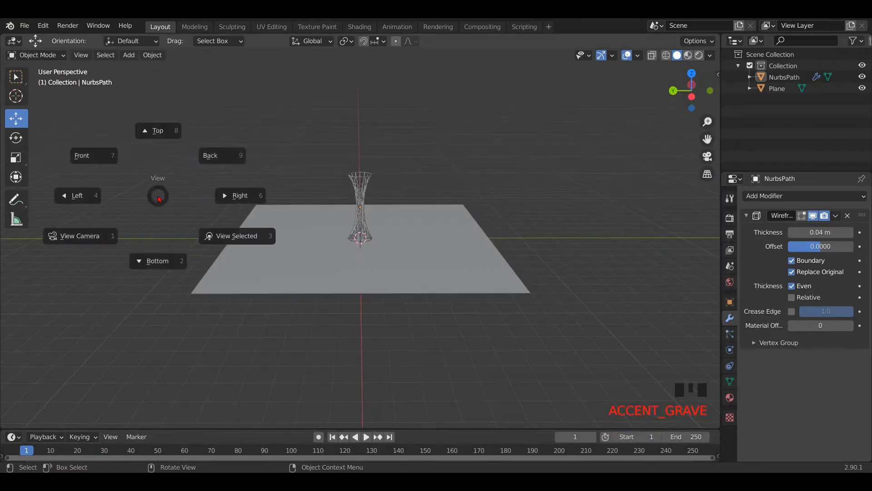
{"action": "left_click", "coordinate": [161, 135]}
{"action": "left_click", "coordinate": [363, 238]}
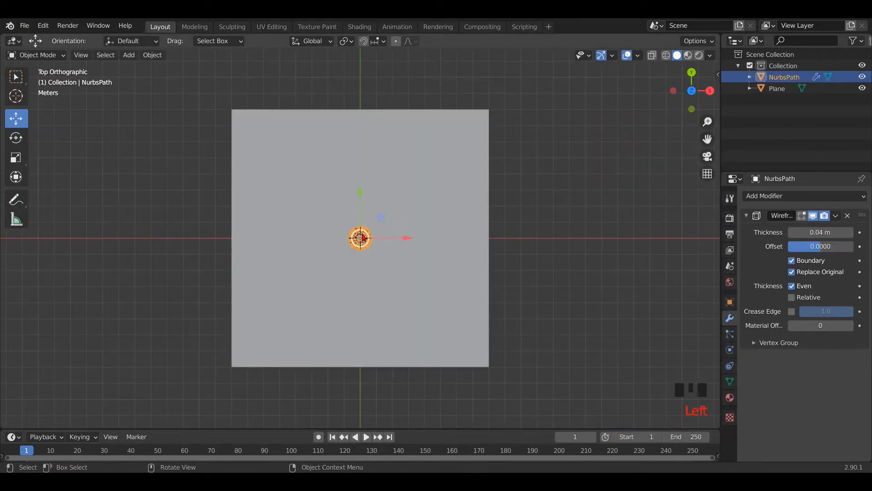
{"action": "left_click", "coordinate": [361, 198]}
{"action": "left_click_drag", "start_coordinate": [362, 200], "coordinate": [362, 171]}
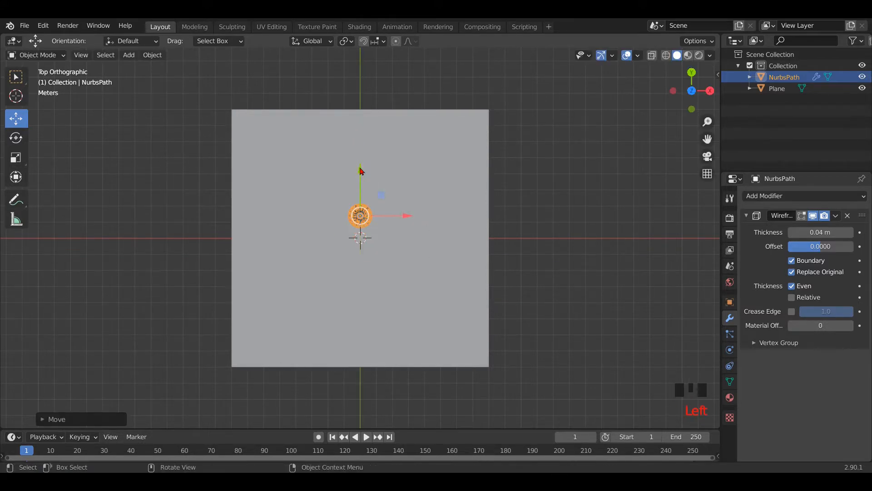
Duplicate the wireframe column twice in top view, placing one copy on each side of the original along X
{"action": "key", "text": "shift+d"}
{"action": "left_click_drag", "start_coordinate": [408, 217], "coordinate": [455, 210]}
{"action": "left_click_drag", "start_coordinate": [405, 168], "coordinate": [405, 155]}
{"action": "left_click_drag", "start_coordinate": [451, 203], "coordinate": [454, 203]}
{"action": "key", "text": "shift+d"}
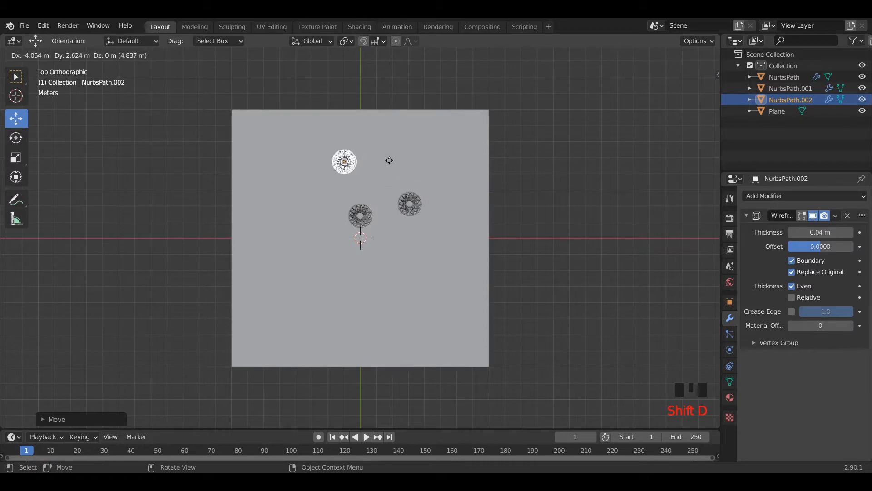
{"action": "left_click", "coordinate": [321, 210]}
Place three more column duplicates in a row across the plane, a short distance from its centre in the negative Y direction
{"action": "key", "text": "shift+d"}
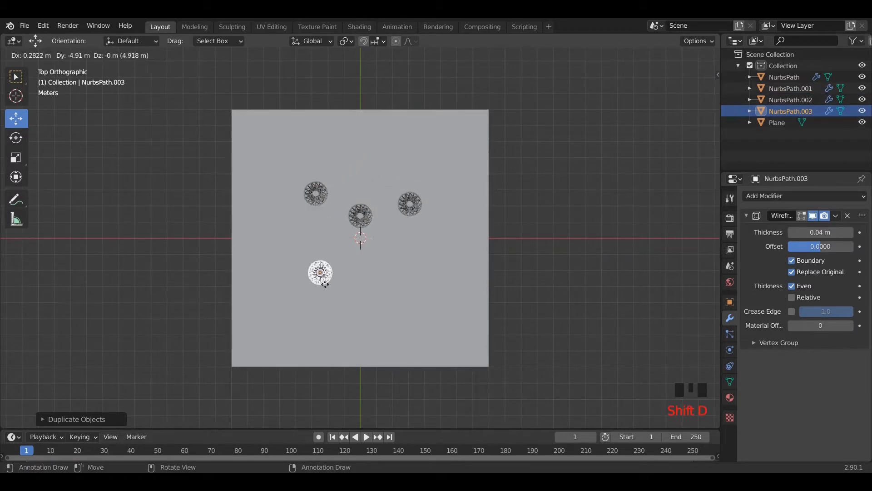
{"action": "left_click", "coordinate": [326, 282]}
{"action": "key", "text": "shift+d"}
{"action": "left_click", "coordinate": [380, 283]}
{"action": "key", "text": "shift+d"}
{"action": "left_click", "coordinate": [441, 289]}
Place three further column duplicates in a spaced row near the plane's negative Y edge
{"action": "key", "text": "shift+d"}
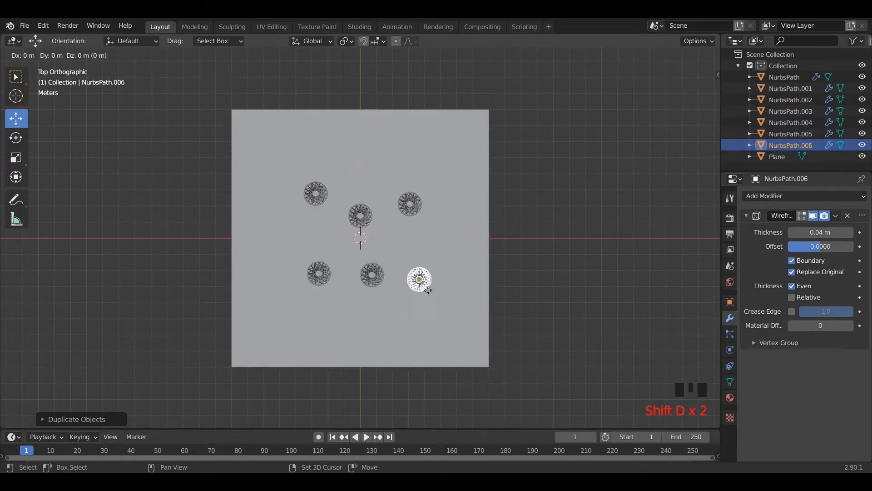
{"action": "left_click", "coordinate": [475, 334]}
{"action": "key", "text": "shift+d"}
{"action": "left_click", "coordinate": [413, 342]}
{"action": "key", "text": "shift+d"}
{"action": "left_click", "coordinate": [324, 344]}
Place three column duplicates along the plane's negative X side, spaced up to its positive Y corner
{"action": "key", "text": "shift+d"}
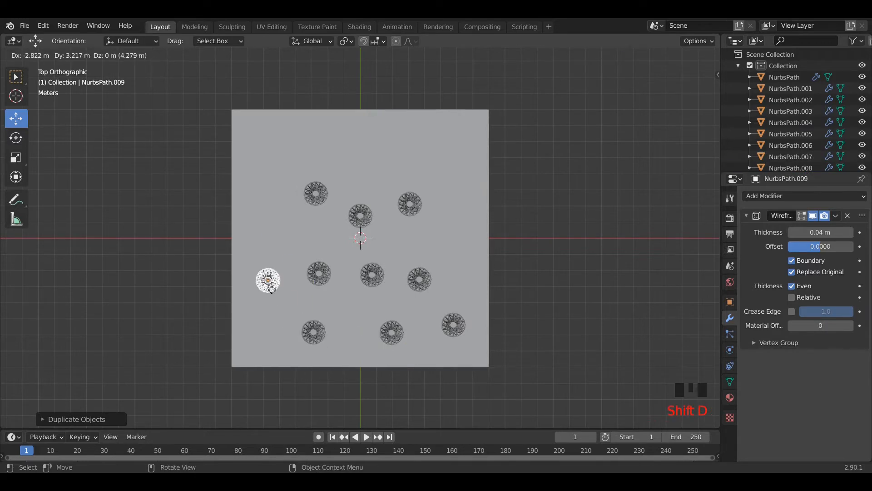
{"action": "left_click", "coordinate": [278, 291]}
{"action": "key", "text": "shift+d"}
{"action": "left_click", "coordinate": [279, 221]}
{"action": "key", "text": "shift+d"}
{"action": "left_click", "coordinate": [298, 154]}
Place two column duplicates near the positive Y edge and one near the positive X edge of the plane
{"action": "key", "text": "shift+d"}
{"action": "left_click", "coordinate": [401, 156]}
{"action": "key", "text": "shift+d"}
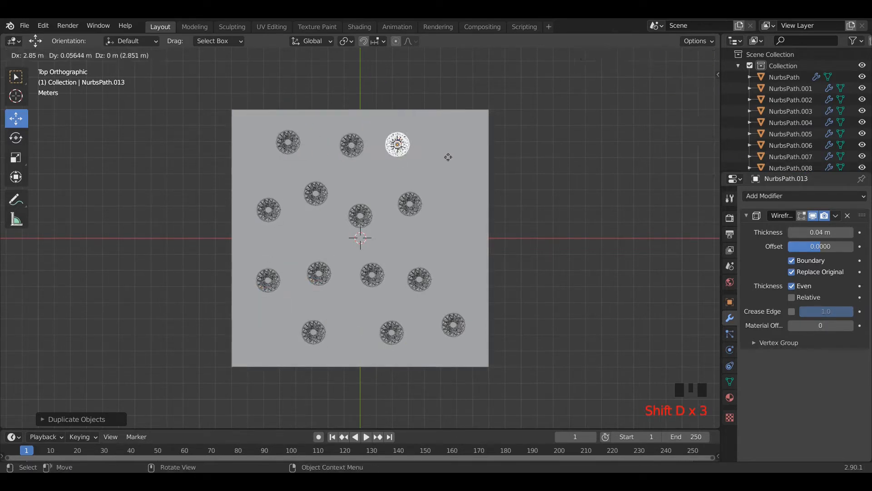
{"action": "left_click", "coordinate": [483, 161]}
{"action": "key", "text": "shift+d"}
{"action": "left_click", "coordinate": [520, 206]}
Duplicate the ground plane in front view and raise the copy along Z with snapping onto the column tops as a ceiling
{"action": "middle_click_drag", "start_coordinate": [520, 207], "coordinate": [453, 292]}
{"action": "left_click", "coordinate": [453, 293]}
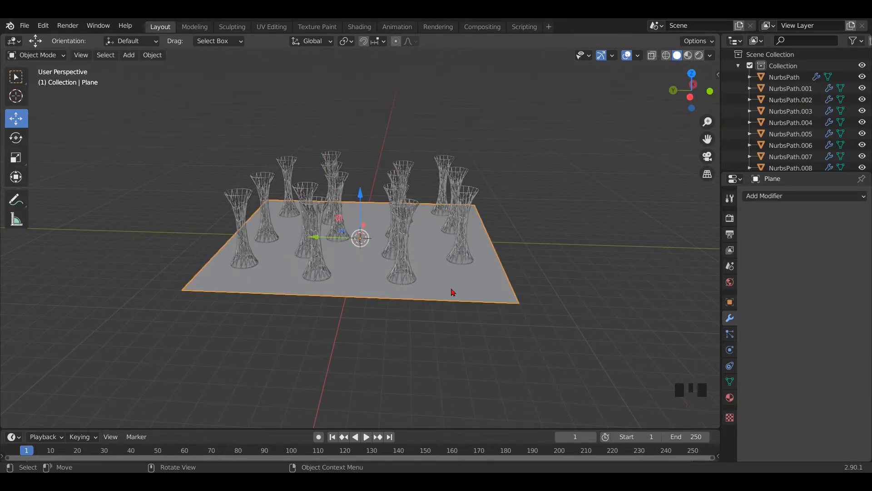
{"action": "key", "text": "grave"}
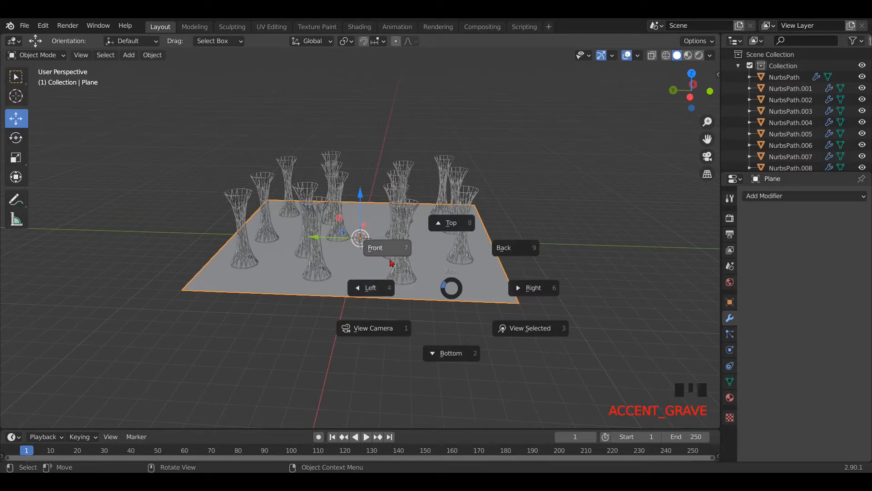
{"action": "left_click", "coordinate": [392, 257]}
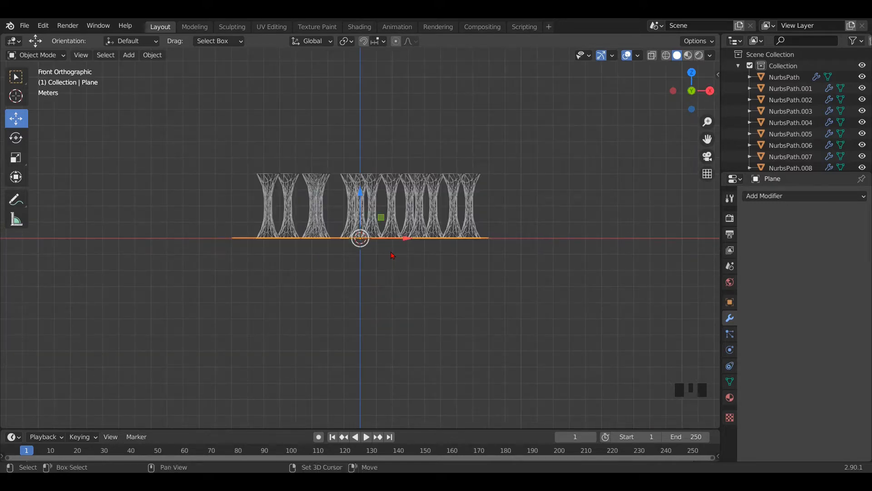
{"action": "key", "text": "shift+d"}
{"action": "left_click_drag", "start_coordinate": [362, 196], "coordinate": [362, 176], "text": "ctrl"}
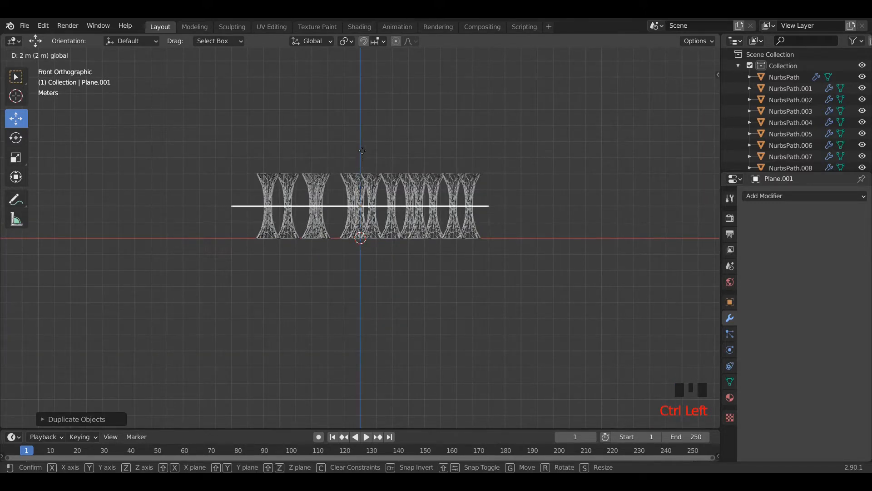
{"action": "left_click_drag", "start_coordinate": [360, 128], "coordinate": [360, 130], "text": "ctrl"}
{"action": "middle_click_drag", "start_coordinate": [389, 308], "coordinate": [502, 317]}
{"action": "scroll", "coordinate": [519, 316], "scroll_direction": "up", "scroll_amount": 2}
{"action": "scroll", "coordinate": [518, 315], "scroll_direction": "up", "scroll_amount": 1}
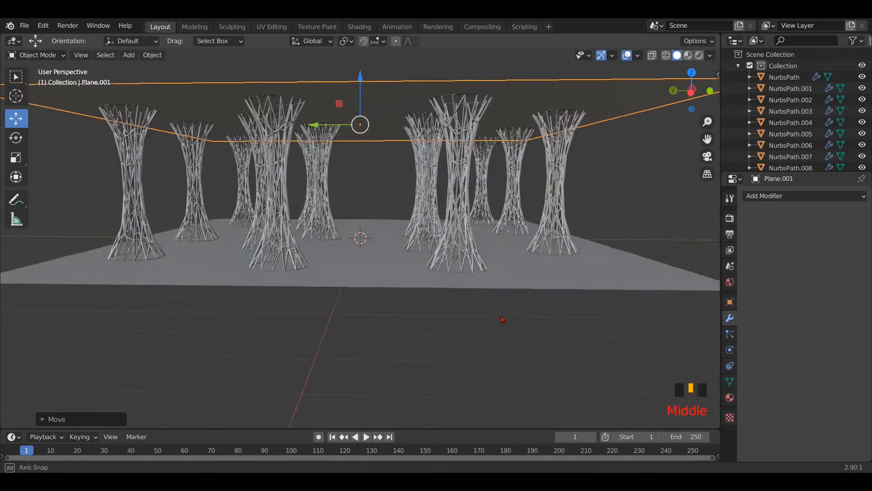
{"action": "scroll", "coordinate": [501, 318], "scroll_direction": "down", "scroll_amount": 2}
Add a camera in left view and raise it 2 m along Z with snapping
{"action": "key", "text": "grave"}
{"action": "left_click", "coordinate": [432, 321]}
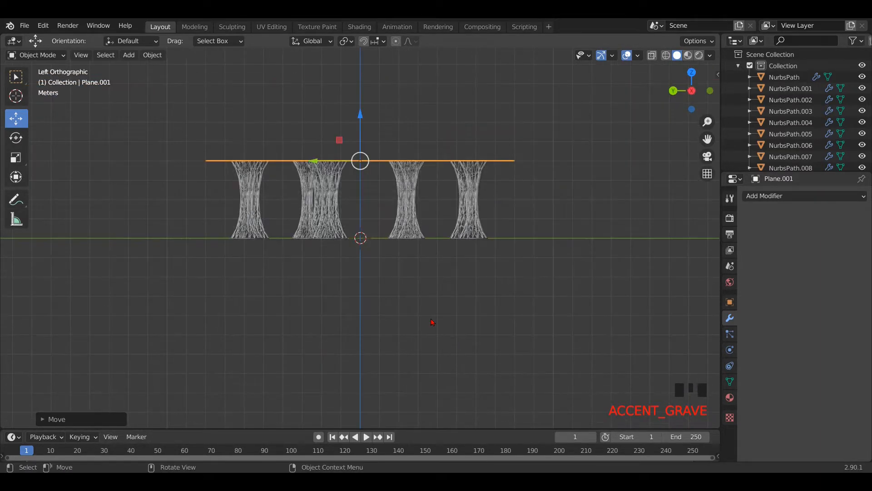
{"action": "key", "text": "shift+a"}
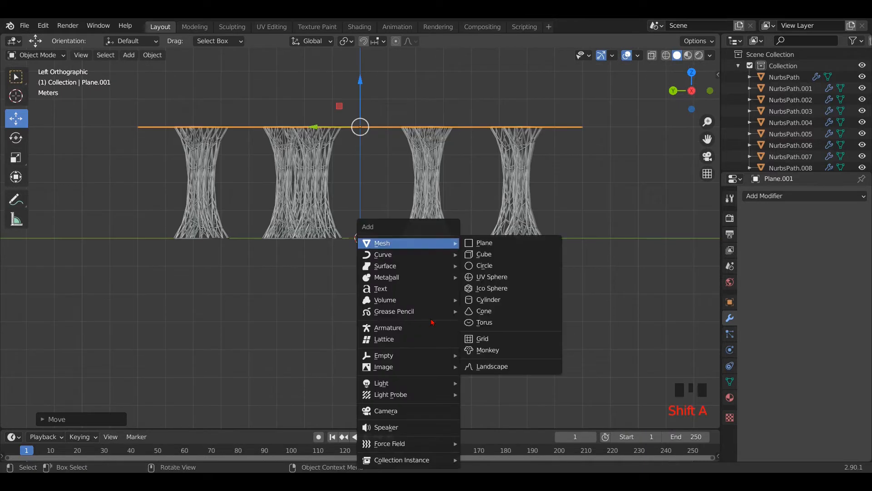
{"action": "left_click", "coordinate": [402, 411]}
{"action": "left_click_drag", "start_coordinate": [360, 194], "coordinate": [358, 176], "text": "ctrl"}
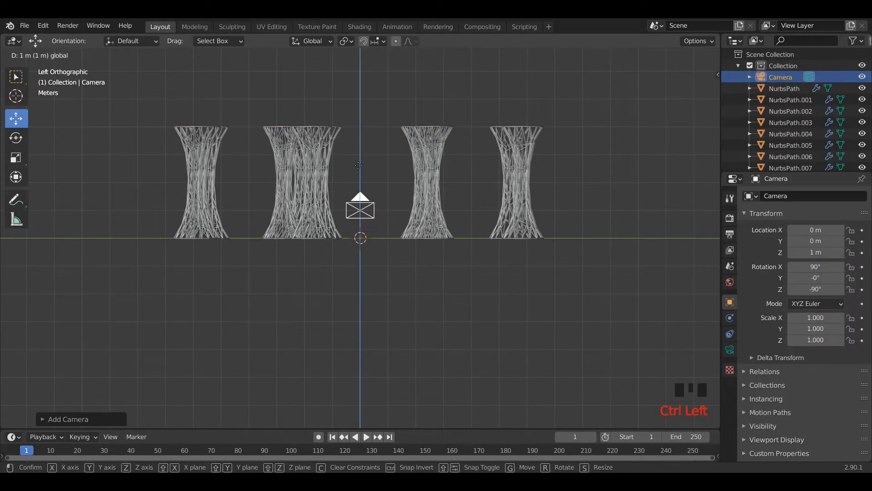
{"action": "left_click_drag", "start_coordinate": [358, 145], "coordinate": [359, 150], "text": "ctrl"}
Move the camera along X to -7 m in back view and look through it
{"action": "key", "text": "grave"}
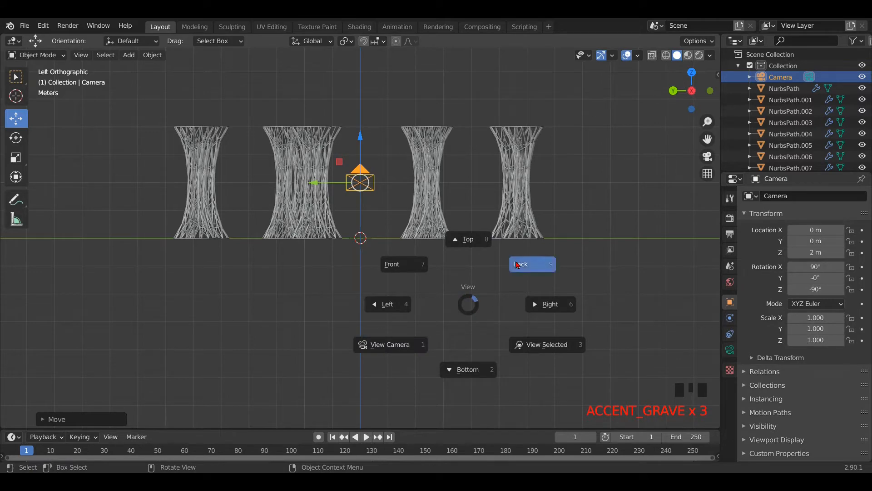
{"action": "left_click", "coordinate": [517, 264]}
{"action": "left_click_drag", "start_coordinate": [318, 182], "coordinate": [318, 182], "text": "ctrl"}
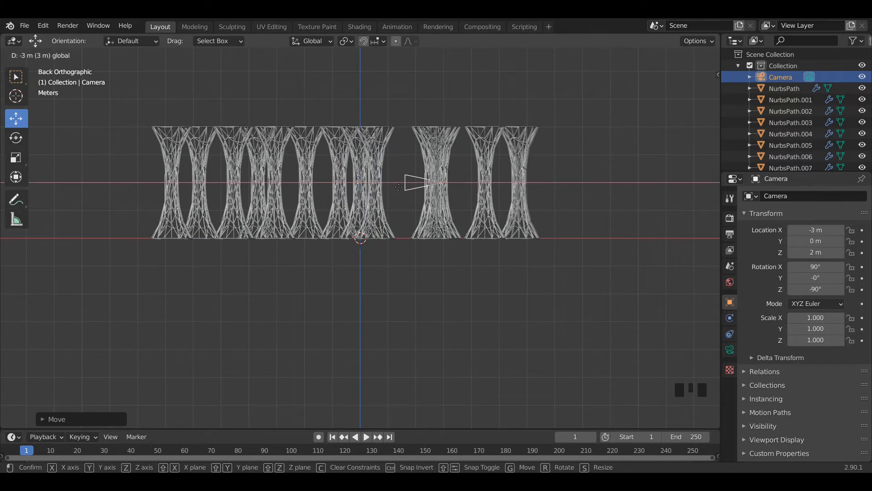
{"action": "left_click_drag", "start_coordinate": [503, 190], "coordinate": [504, 190], "text": "ctrl"}
{"action": "key", "text": "KP_0"}
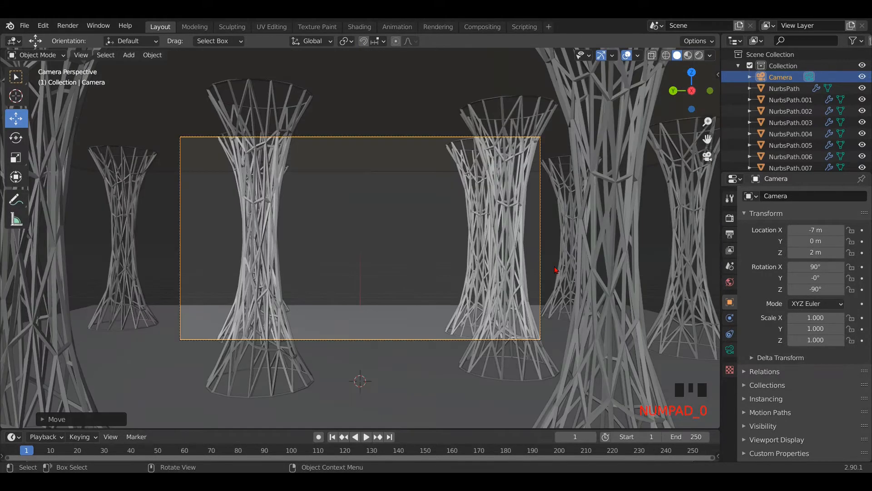
{"action": "scroll", "coordinate": [427, 256], "scroll_direction": "up", "scroll_amount": 5}
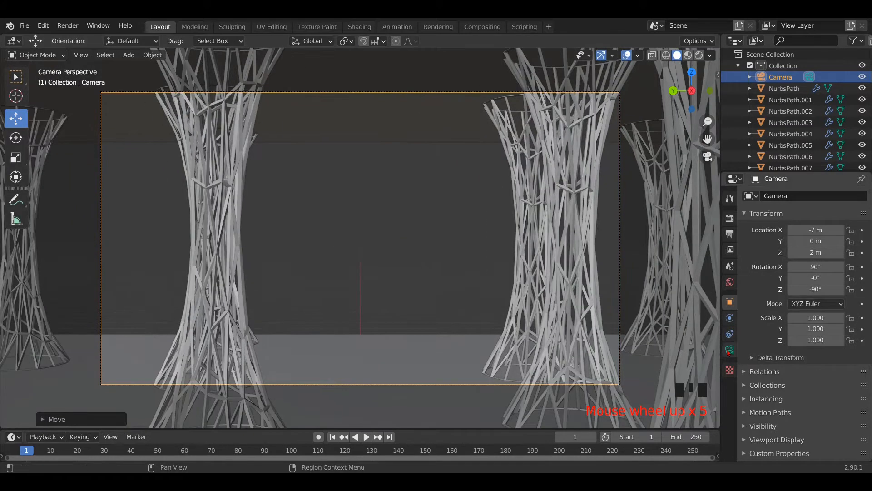
Set the camera's focal length to 25 mm
{"action": "left_click", "coordinate": [729, 349]}
{"action": "mouse_move", "coordinate": [827, 249]}
{"action": "left_mouse_down"}
{"action": "mouse_move", "coordinate": [809, 248]}
{"action": "mouse_move", "coordinate": [827, 248]}
{"action": "left_mouse_up"}
{"action": "left_click", "coordinate": [853, 248]}
{"action": "left_click", "coordinate": [852, 248]}
{"action": "left_click", "coordinate": [853, 248]}
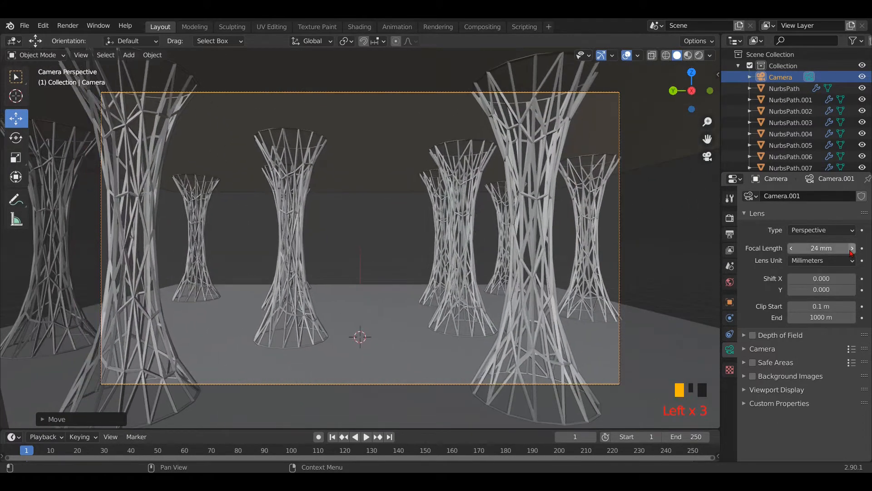
{"action": "scroll", "coordinate": [413, 281], "scroll_direction": "up", "scroll_amount": 2}
{"action": "scroll", "coordinate": [412, 281], "scroll_direction": "down", "scroll_amount": 2}
{"action": "scroll", "coordinate": [412, 281], "scroll_direction": "down", "scroll_amount": 2}
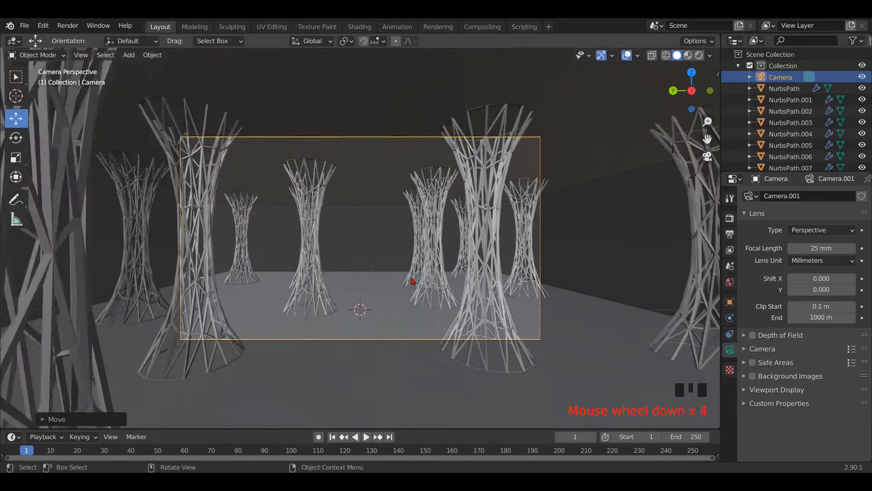
{"action": "scroll", "coordinate": [412, 282], "scroll_direction": "up", "scroll_amount": 5}
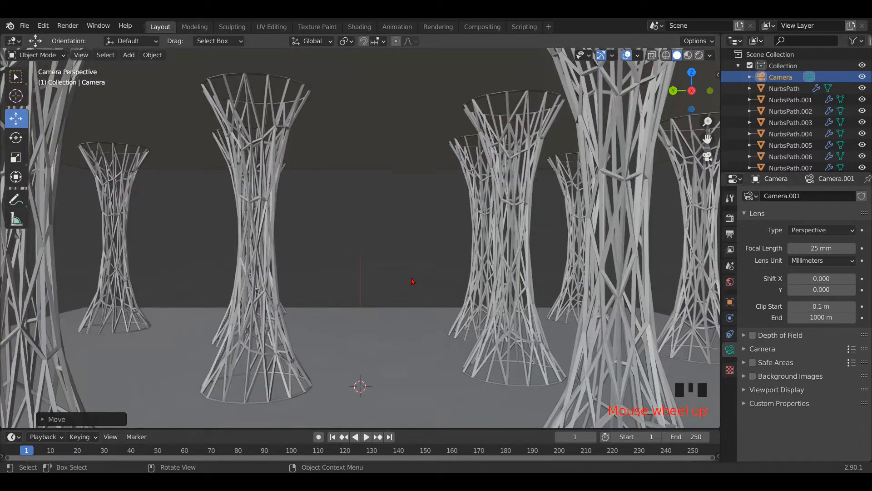
Set the camera's X location to -10 m
{"action": "left_click", "coordinate": [730, 302]}
{"action": "left_click_drag", "start_coordinate": [816, 230], "coordinate": [713, 230]}
{"action": "left_click", "coordinate": [824, 230]}
{"action": "type", "text": "-10"}
{"action": "key", "text": "Return"}
{"action": "scroll", "coordinate": [422, 262], "scroll_direction": "down", "scroll_amount": 2}
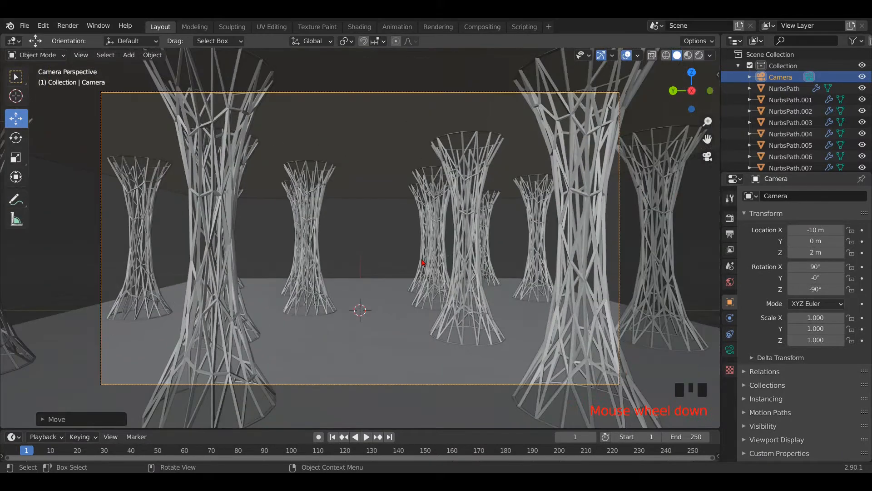
Display the viewport in rendered shading and set the world background colour to black
{"action": "left_click", "coordinate": [699, 55]}
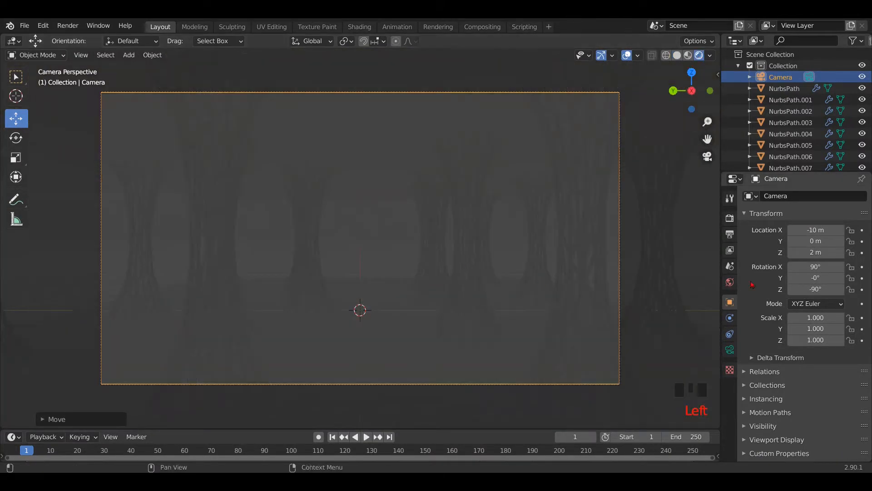
{"action": "left_click", "coordinate": [730, 282]}
{"action": "left_click", "coordinate": [821, 270]}
{"action": "left_click_drag", "start_coordinate": [851, 172], "coordinate": [847, 192]}
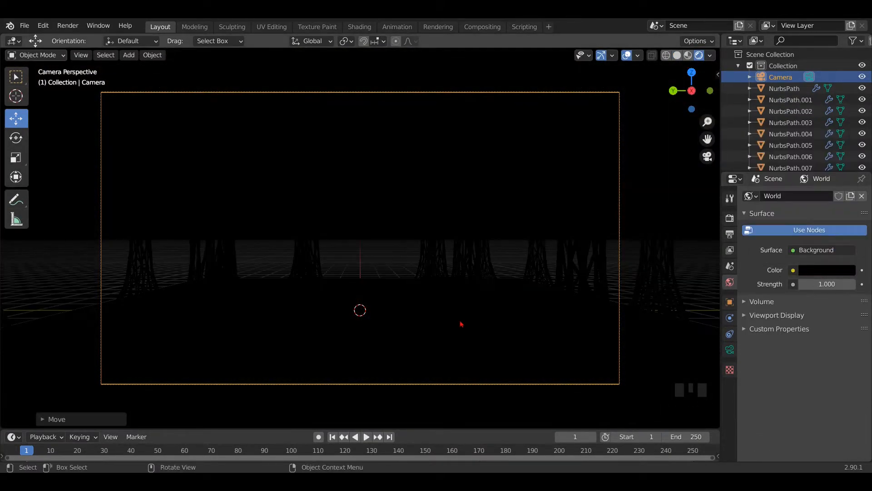
Add a point light, raise it to mid-column height and move it in positive Y behind the near column
{"action": "key", "text": "shift+a"}
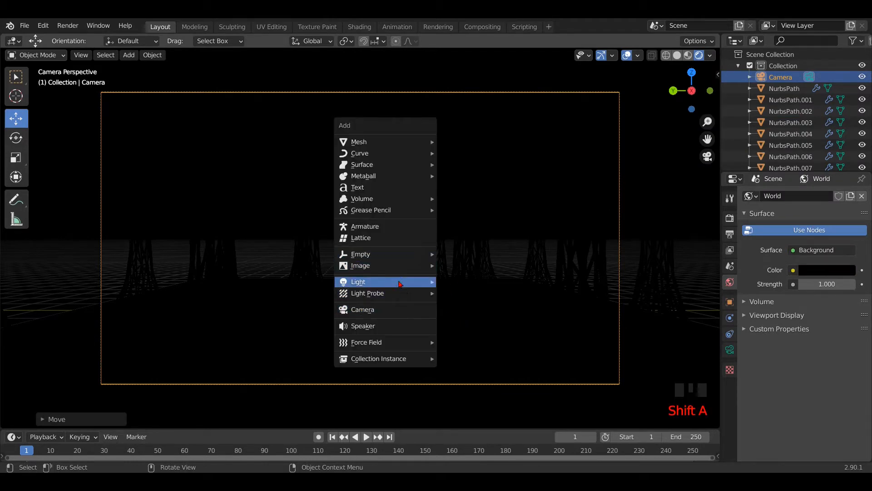
{"action": "mouse_move", "coordinate": [400, 282]}
{"action": "left_click", "coordinate": [485, 285]}
{"action": "left_click_drag", "start_coordinate": [360, 261], "coordinate": [364, 182], "text": "ctrl"}
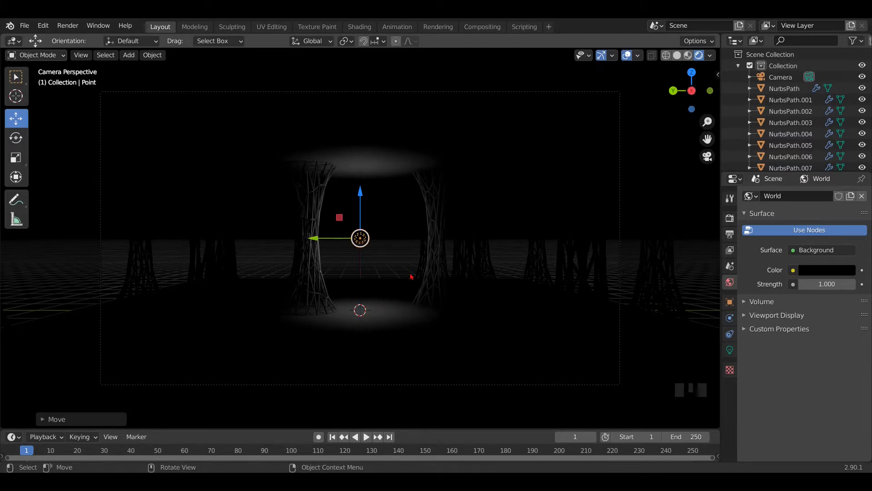
{"action": "left_click_drag", "start_coordinate": [308, 240], "coordinate": [142, 235]}
Set the point light's power to 500 W and its colour to pink (H 0.925, S 0.811, V 1.000)
{"action": "left_click", "coordinate": [730, 350]}
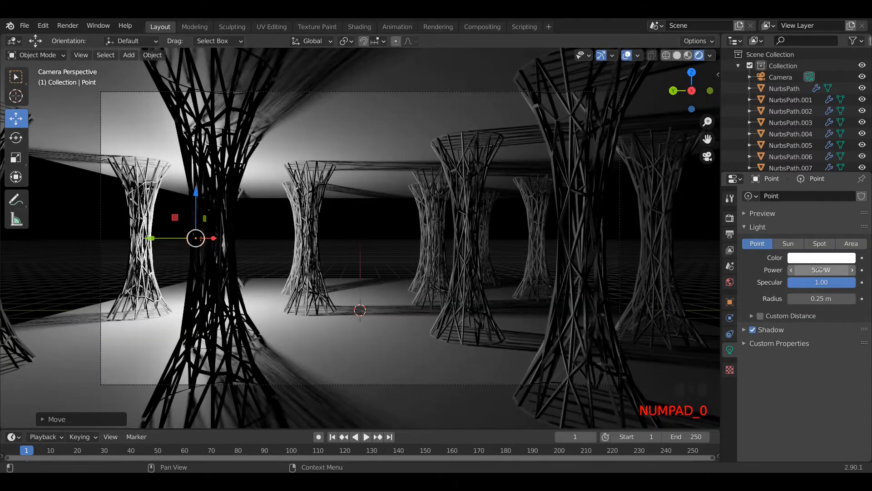
{"action": "key", "text": "Return"}
{"action": "left_click", "coordinate": [821, 258]}
{"action": "left_click_drag", "start_coordinate": [796, 146], "coordinate": [813, 179]}
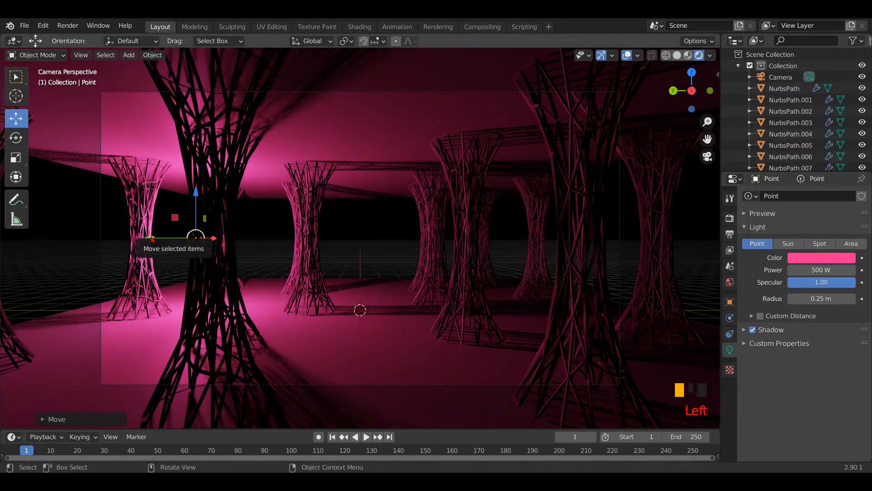
Shift the pink light slightly further in positive Y and place a duplicate about 12 m away in negative Y
{"action": "left_click_drag", "start_coordinate": [196, 238], "coordinate": [176, 237]}
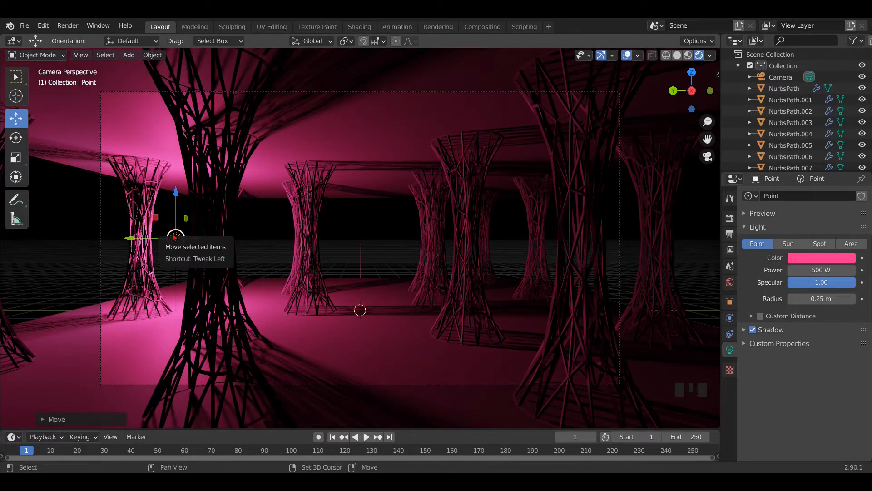
{"action": "key", "text": "shift+d"}
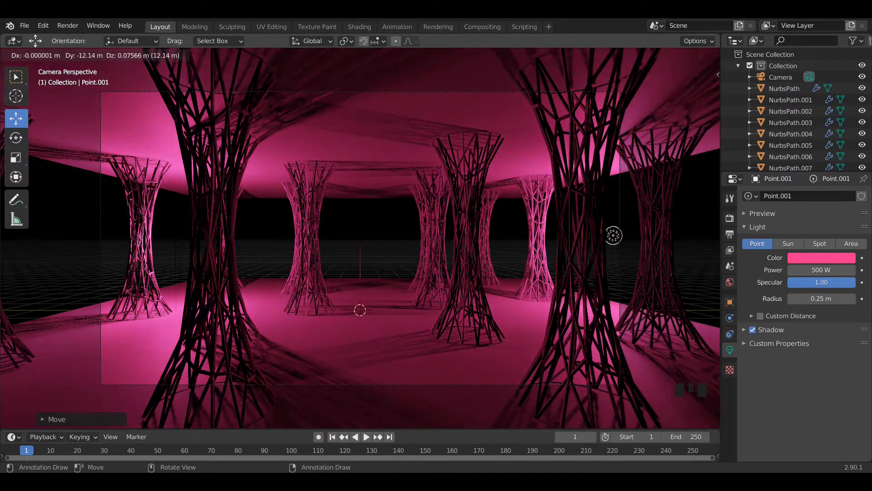
{"action": "left_click", "coordinate": [614, 235]}
Change the duplicated light's colour to yellow
{"action": "left_click", "coordinate": [821, 258]}
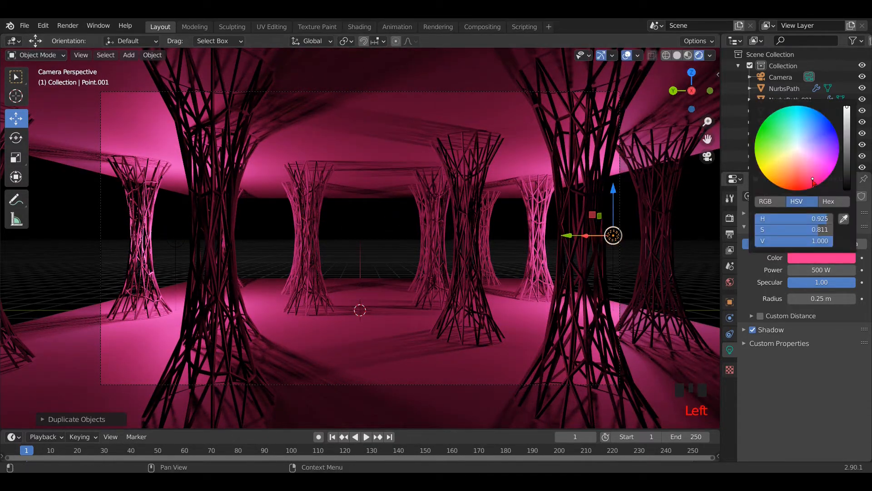
{"action": "left_click", "coordinate": [770, 160]}
{"action": "left_click_drag", "start_coordinate": [770, 160], "coordinate": [763, 162]}
Hide the ceiling plane and the ground plane
{"action": "left_click", "coordinate": [391, 132]}
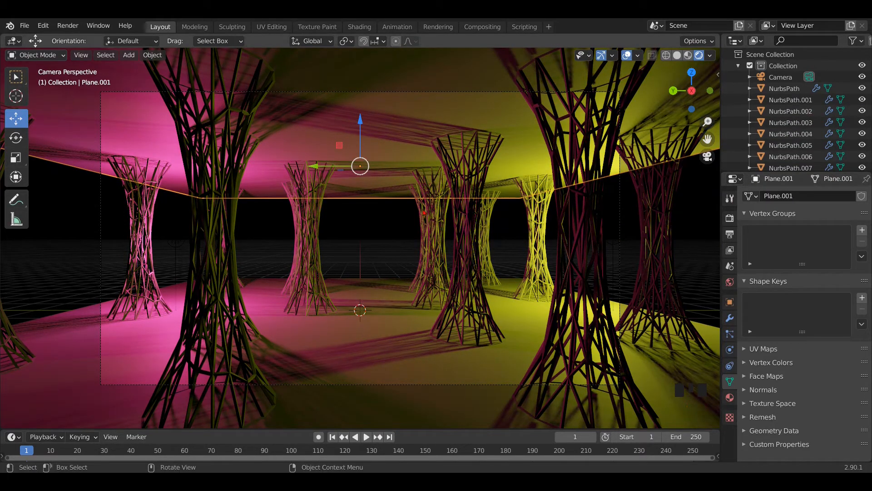
{"action": "key", "text": "h"}
{"action": "left_click", "coordinate": [386, 333]}
{"action": "key", "text": "h"}
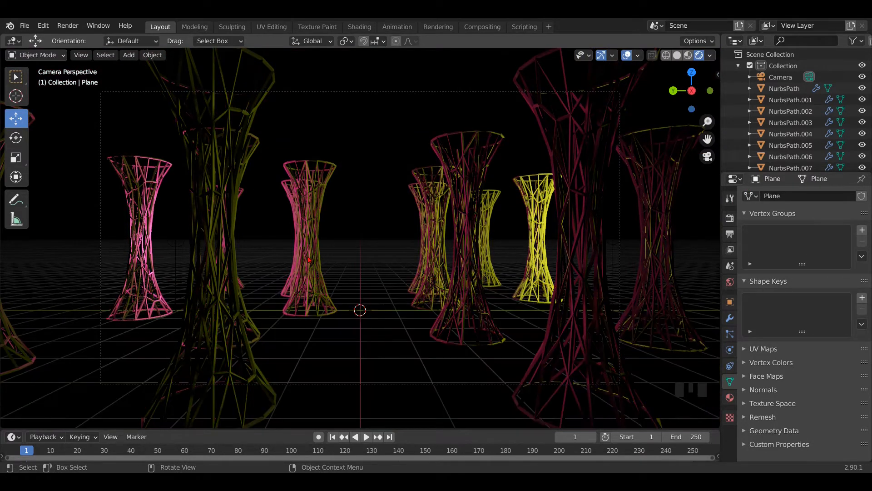
Select the original wireframe column near the centre and create a new material for it, bringing its surface settings into view
{"action": "scroll", "coordinate": [294, 230], "scroll_direction": "up", "scroll_amount": 1}
{"action": "left_click", "coordinate": [295, 230]}
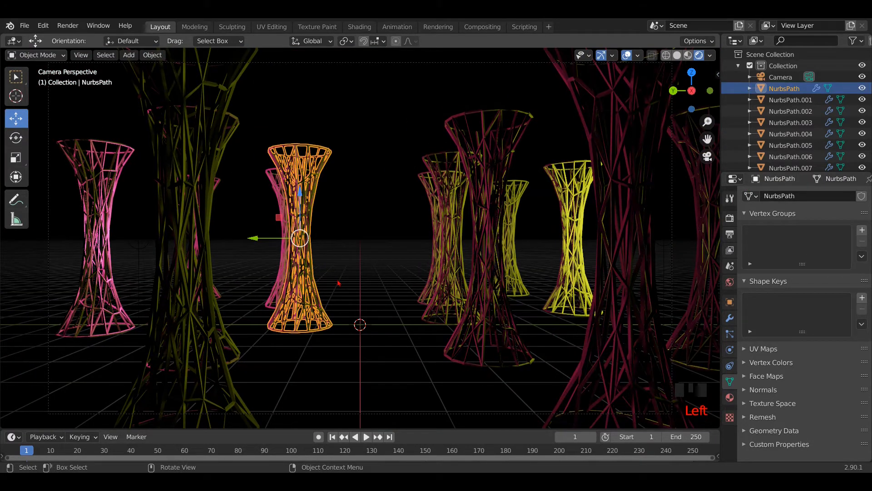
{"action": "left_click", "coordinate": [729, 397]}
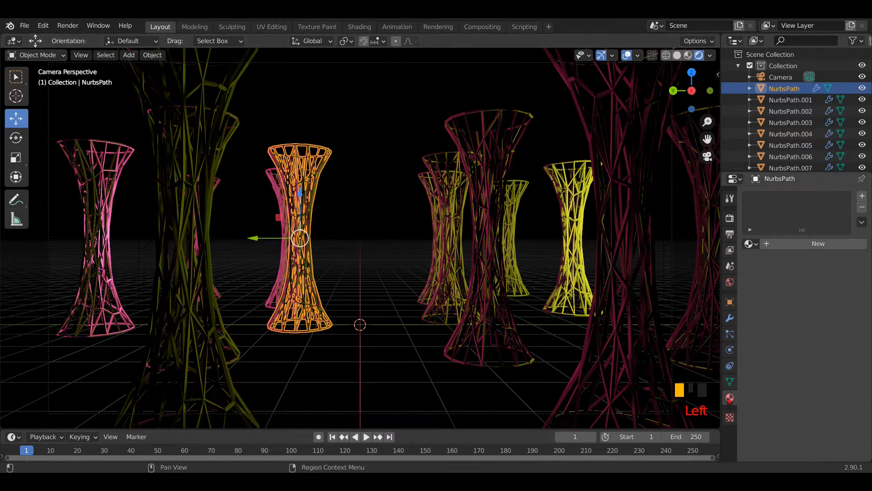
{"action": "left_click", "coordinate": [813, 244]}
{"action": "scroll", "coordinate": [832, 295], "scroll_direction": "down", "scroll_amount": 8}
{"action": "scroll", "coordinate": [835, 305], "scroll_direction": "up", "scroll_amount": 2}
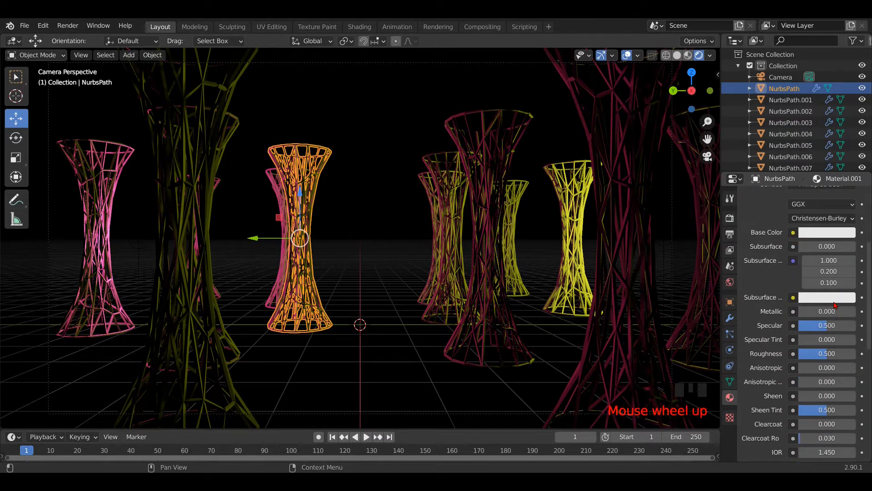
Set the column material's metallic to 1.000 and its roughness to about 0.2
{"action": "scroll", "coordinate": [835, 305], "scroll_direction": "down", "scroll_amount": 2}
{"action": "left_click_drag", "start_coordinate": [827, 274], "coordinate": [856, 275]}
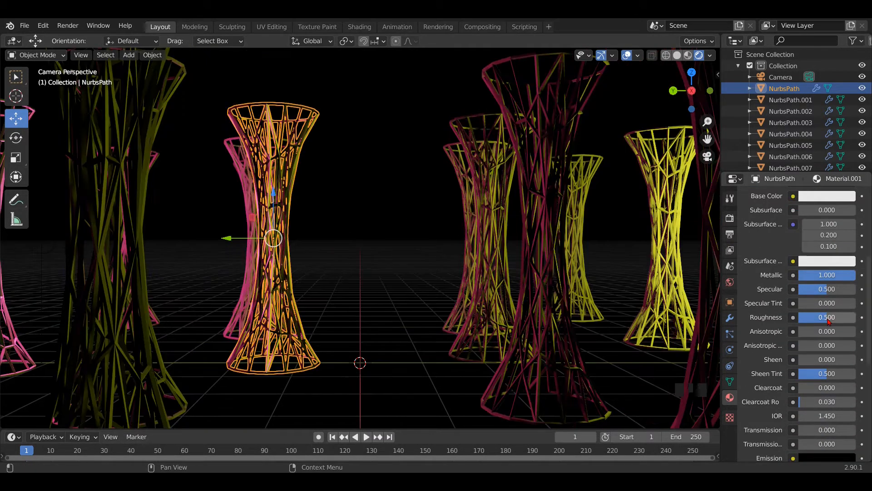
{"action": "left_click_drag", "start_coordinate": [827, 317], "coordinate": [810, 317]}
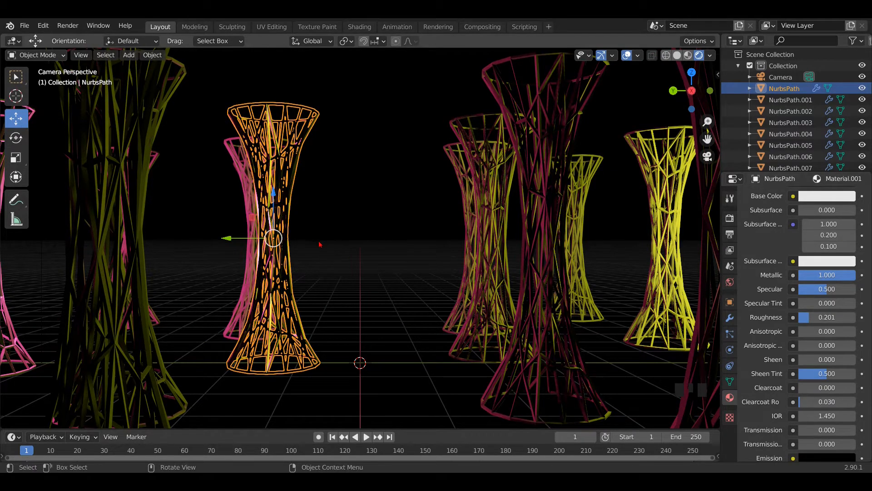
{"action": "scroll", "coordinate": [320, 244], "scroll_direction": "up", "scroll_amount": 1}
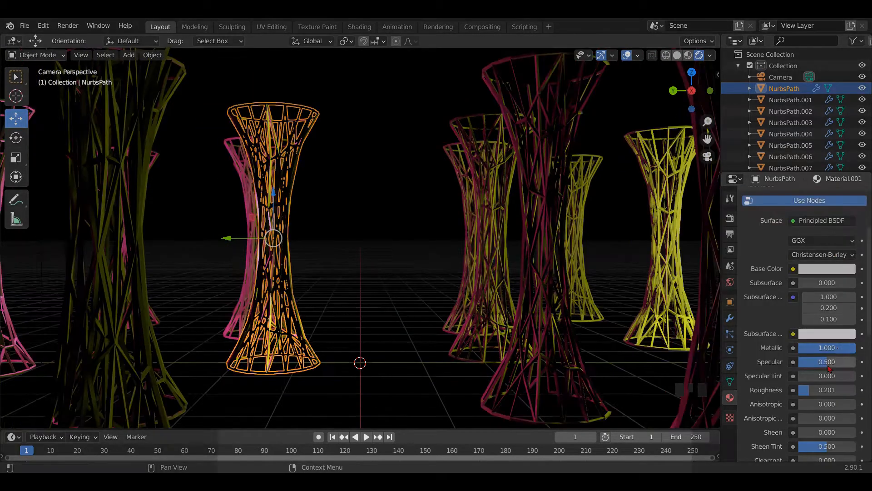
Brighten the column material's base colour to a lighter, near-white grey
{"action": "left_click", "coordinate": [824, 237]}
{"action": "left_click", "coordinate": [827, 268]}
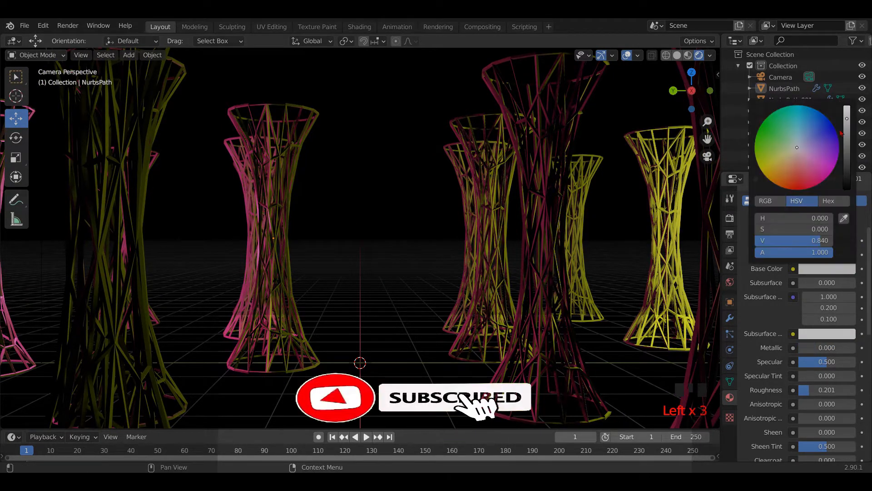
{"action": "mouse_move", "coordinate": [847, 125]}
{"action": "left_mouse_down"}
{"action": "mouse_move", "coordinate": [847, 185]}
{"action": "mouse_move", "coordinate": [847, 115]}
{"action": "left_mouse_up"}
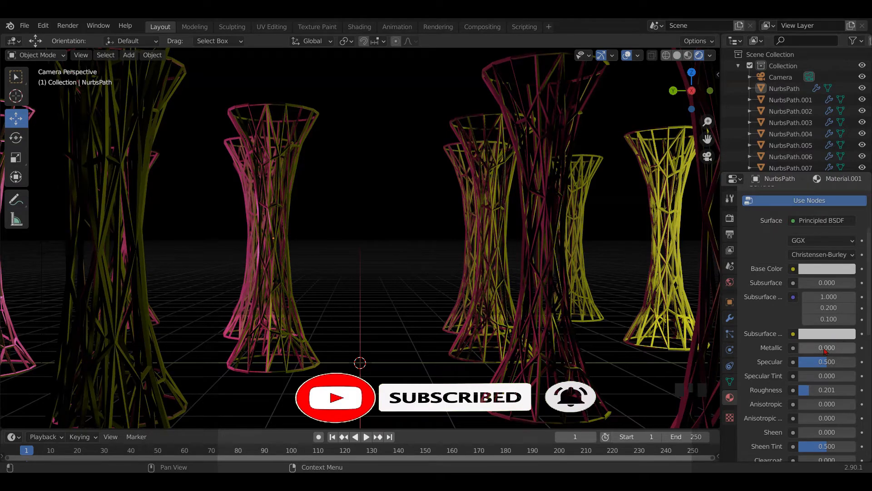
Set the column material's roughness to about 0.32 and its metallic to about 0.43
{"action": "left_click_drag", "start_coordinate": [826, 351], "coordinate": [858, 348]}
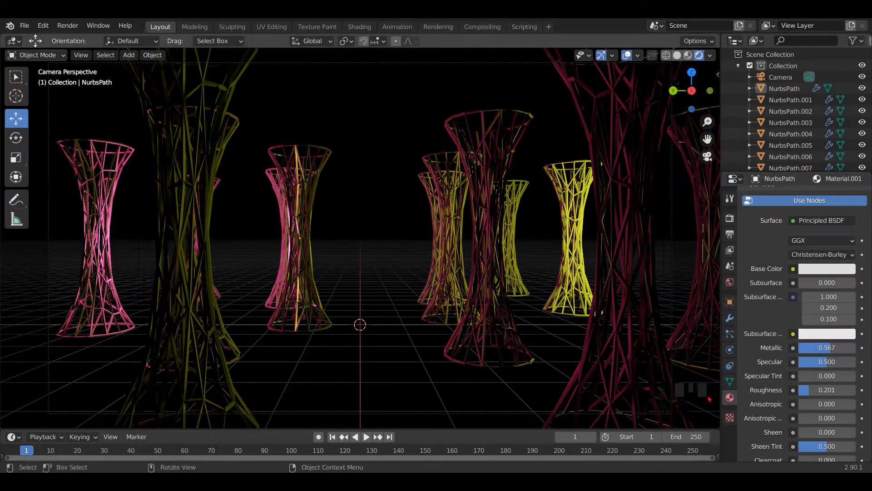
{"action": "mouse_move", "coordinate": [820, 390]}
{"action": "left_mouse_down"}
{"action": "mouse_move", "coordinate": [855, 391]}
{"action": "mouse_move", "coordinate": [817, 391]}
{"action": "left_mouse_up"}
{"action": "scroll", "coordinate": [450, 294], "scroll_direction": "up", "scroll_amount": 4}
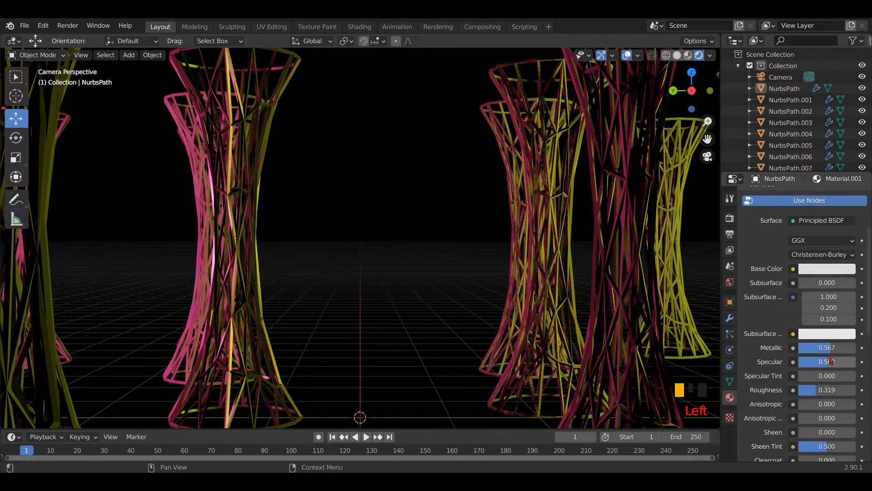
{"action": "mouse_move", "coordinate": [832, 348]}
{"action": "left_mouse_down"}
{"action": "mouse_move", "coordinate": [814, 348]}
{"action": "mouse_move", "coordinate": [824, 349]}
{"action": "left_mouse_up"}
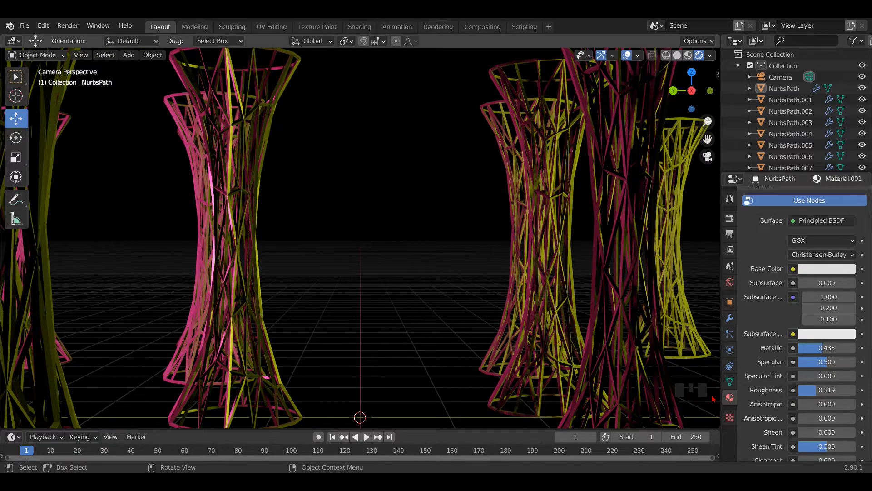
Select the original column near the centre and hide the camera
{"action": "scroll", "coordinate": [368, 250], "scroll_direction": "down", "scroll_amount": 4}
{"action": "key", "text": "a"}
{"action": "left_click", "coordinate": [369, 249]}
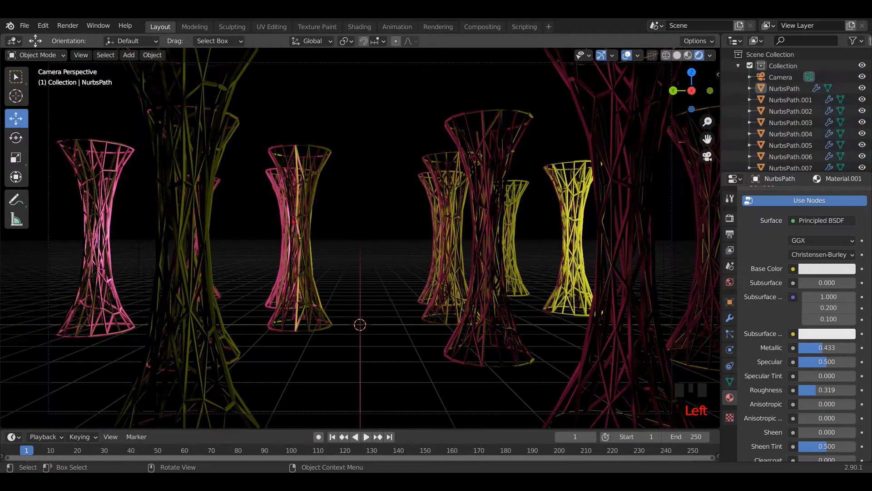
{"action": "left_click", "coordinate": [304, 203]}
{"action": "left_click", "coordinate": [863, 77]}
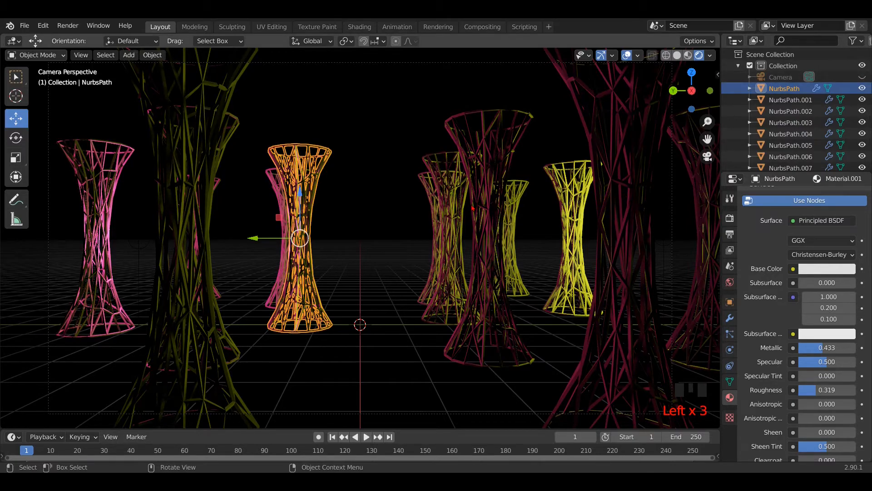
Select all columns with the original active, link its material to them, and clear the selection
{"action": "middle_click_drag", "start_coordinate": [373, 228], "coordinate": [391, 225]}
{"action": "scroll", "coordinate": [395, 225], "scroll_direction": "down", "scroll_amount": 2}
{"action": "key", "text": "a"}
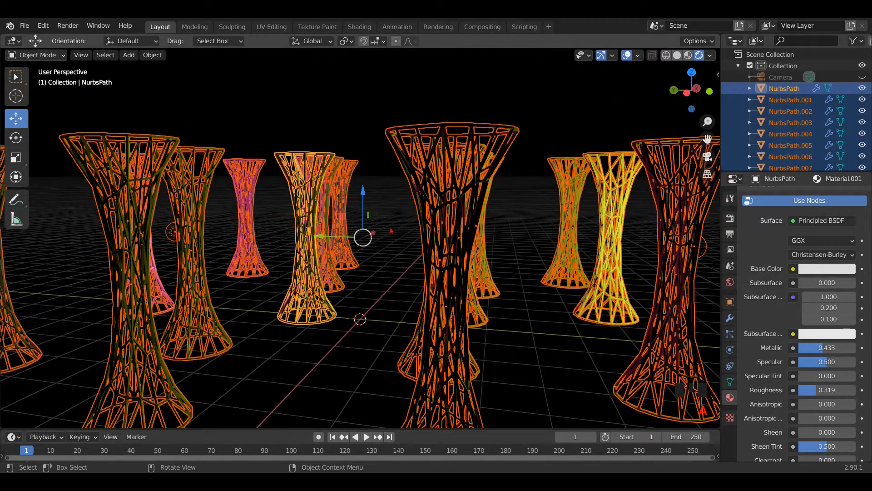
{"action": "key", "text": "ctrl+l"}
{"action": "left_click", "coordinate": [352, 253]}
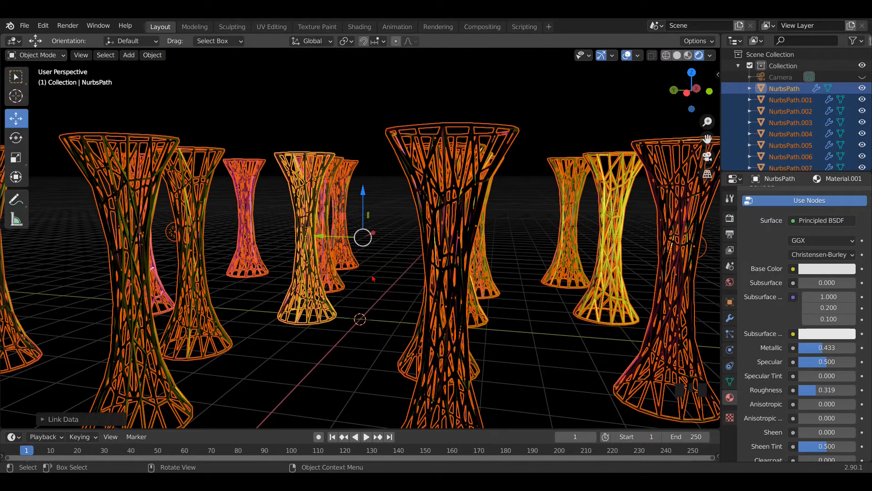
{"action": "left_click", "coordinate": [395, 235]}
Unhide the camera, the ground plane and the ceiling plane, and save the file
{"action": "scroll", "coordinate": [394, 235], "scroll_direction": "down", "scroll_amount": 2}
{"action": "scroll", "coordinate": [395, 235], "scroll_direction": "down", "scroll_amount": 2}
{"action": "left_click", "coordinate": [863, 77]}
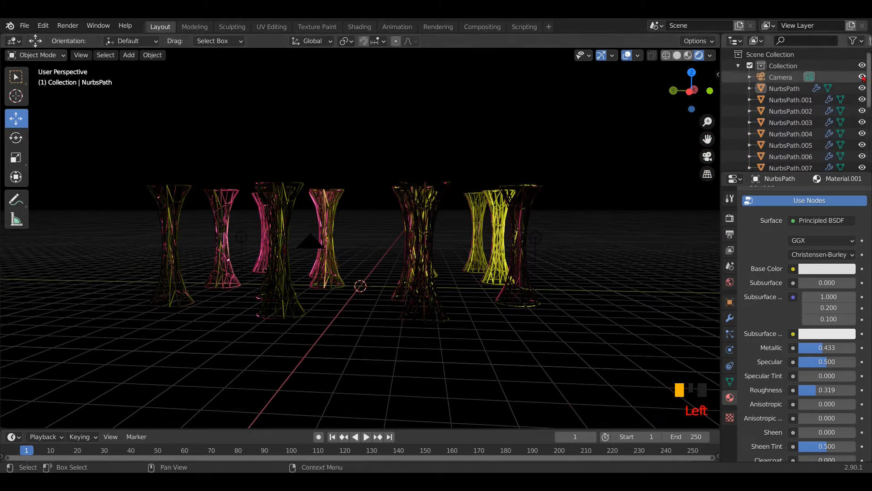
{"action": "scroll", "coordinate": [852, 120], "scroll_direction": "down", "scroll_amount": 6}
{"action": "scroll", "coordinate": [852, 121], "scroll_direction": "down", "scroll_amount": 3}
{"action": "left_click", "coordinate": [862, 126]}
{"action": "left_click", "coordinate": [862, 137]}
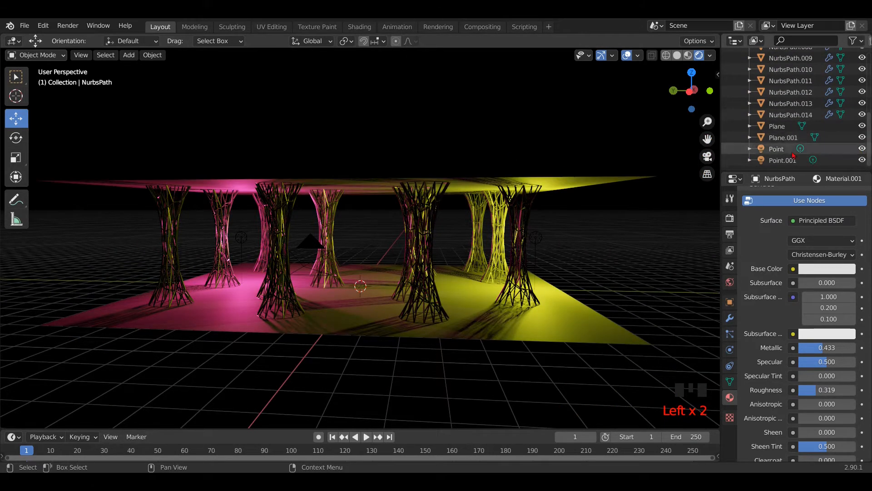
{"action": "left_click", "coordinate": [25, 25]}
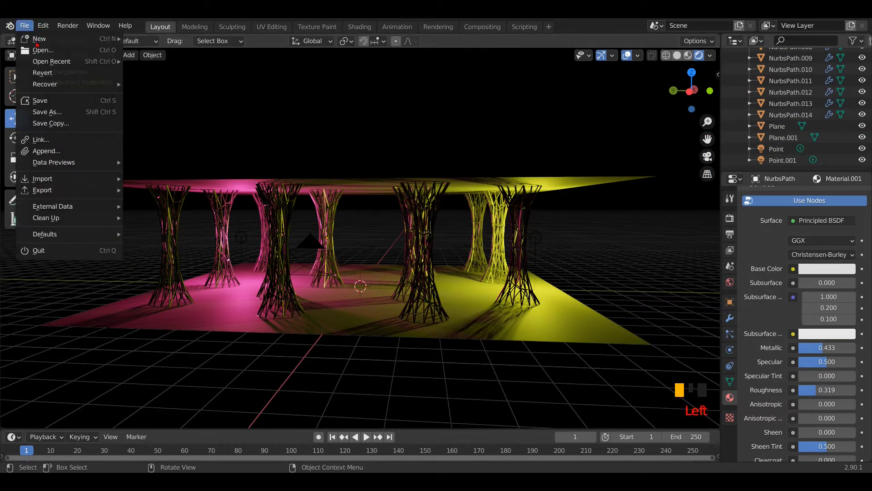
{"action": "left_click", "coordinate": [45, 100]}
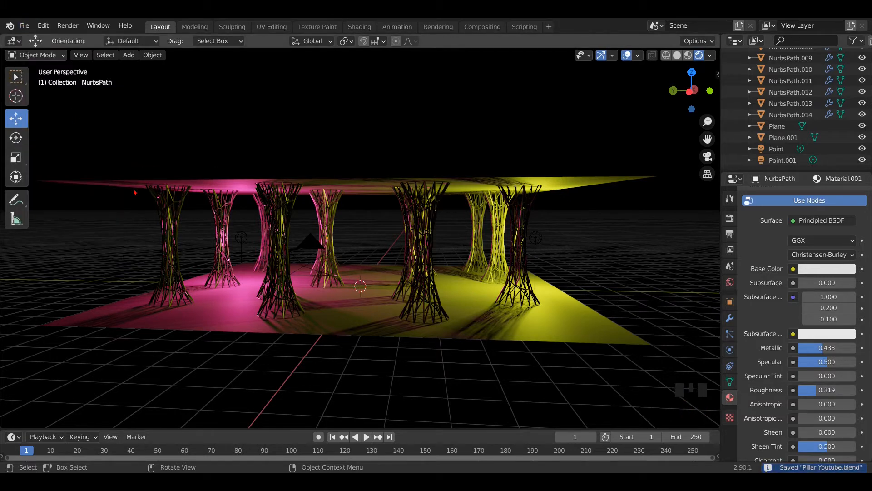
Select the ground plane and create a new material for it in the Shading workspace
{"action": "left_click", "coordinate": [135, 192]}
{"action": "left_click", "coordinate": [359, 26]}
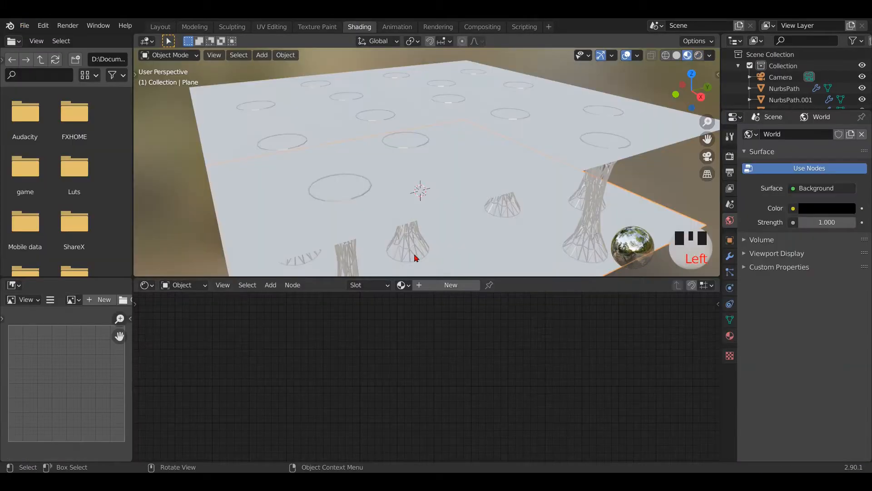
{"action": "mouse_move", "coordinate": [413, 253]}
{"action": "middle_mouse_down"}
{"action": "mouse_move", "coordinate": [502, 202]}
{"action": "mouse_move", "coordinate": [501, 234]}
{"action": "middle_mouse_up"}
{"action": "left_click", "coordinate": [450, 284]}
Switch the viewport to rendered shading and enlarge the node editor
{"action": "left_click", "coordinate": [699, 55]}
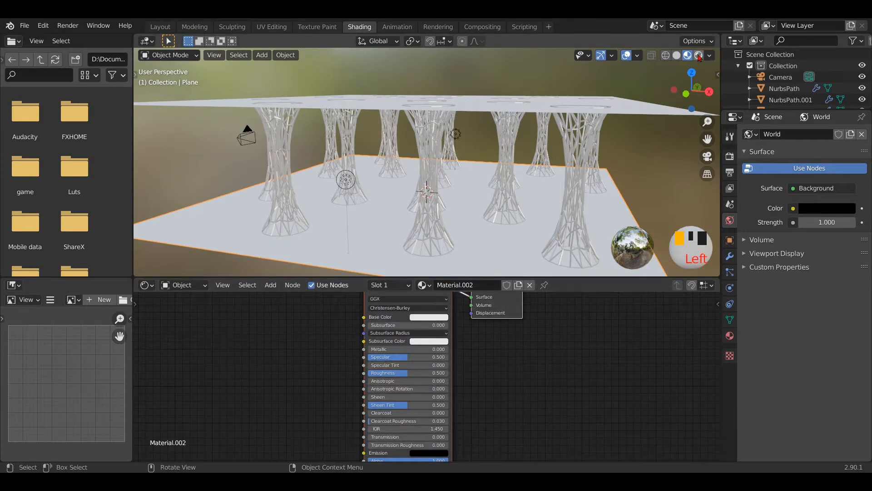
{"action": "middle_click_drag", "start_coordinate": [513, 337], "coordinate": [643, 361]}
{"action": "scroll", "coordinate": [643, 362], "scroll_direction": "up", "scroll_amount": 2}
{"action": "left_click_drag", "start_coordinate": [600, 277], "coordinate": [590, 231]}
{"action": "scroll", "coordinate": [545, 193], "scroll_direction": "down", "scroll_amount": 2}
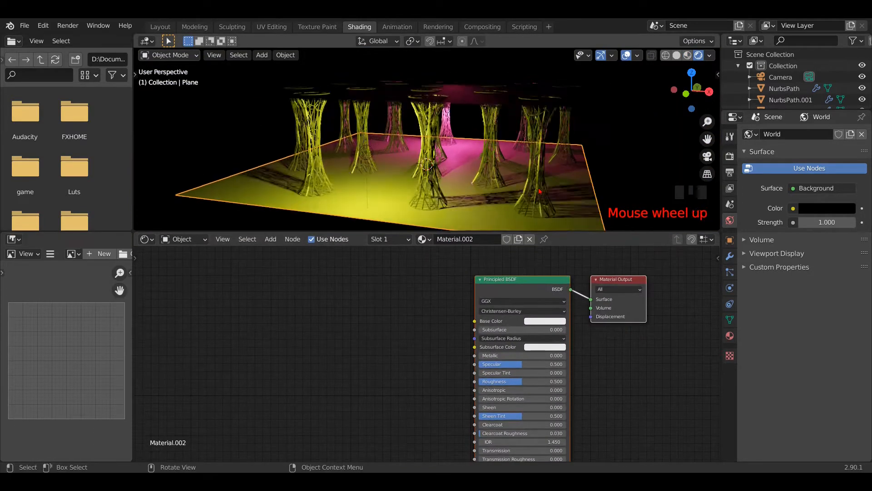
Add a Bump node to the ground material and connect it to the Principled BSDF's Normal input
{"action": "middle_click_drag", "start_coordinate": [544, 194], "coordinate": [558, 197]}
{"action": "scroll", "coordinate": [523, 382], "scroll_direction": "up", "scroll_amount": 1}
{"action": "middle_click_drag", "start_coordinate": [523, 382], "coordinate": [540, 301]}
{"action": "key", "text": "shift+a"}
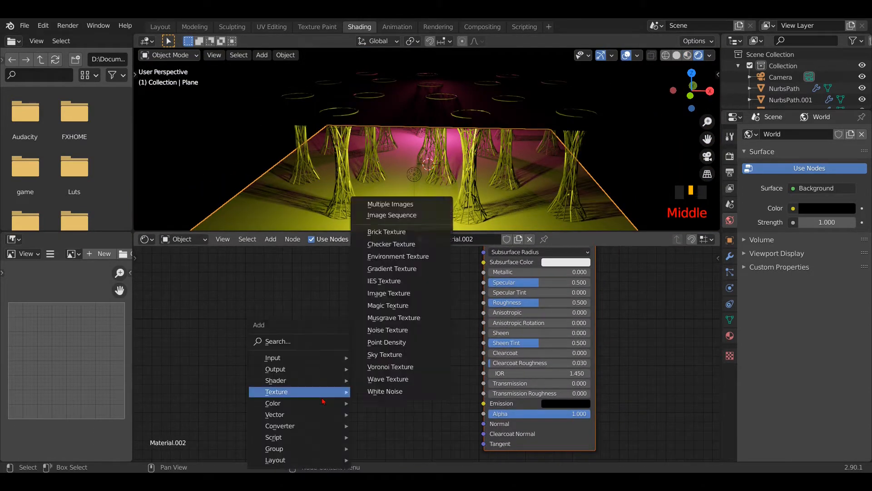
{"action": "left_click", "coordinate": [303, 342]}
{"action": "type", "text": "bum"}
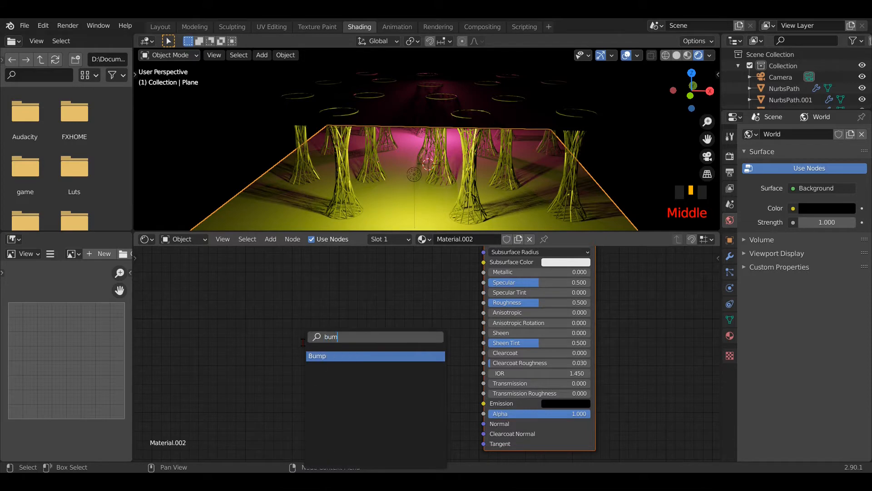
{"action": "left_click", "coordinate": [325, 356]}
{"action": "left_click", "coordinate": [403, 383]}
{"action": "left_click_drag", "start_coordinate": [483, 431], "coordinate": [484, 424]}
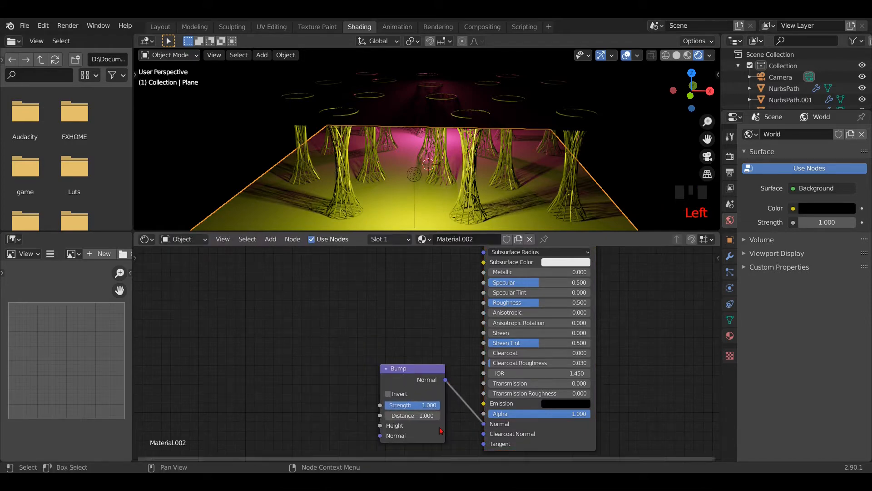
Add a Voronoi Texture node beside the Bump node and connect its Color output to the Bump's Height
{"action": "key", "text": "shift+a"}
{"action": "left_click", "coordinate": [262, 343]}
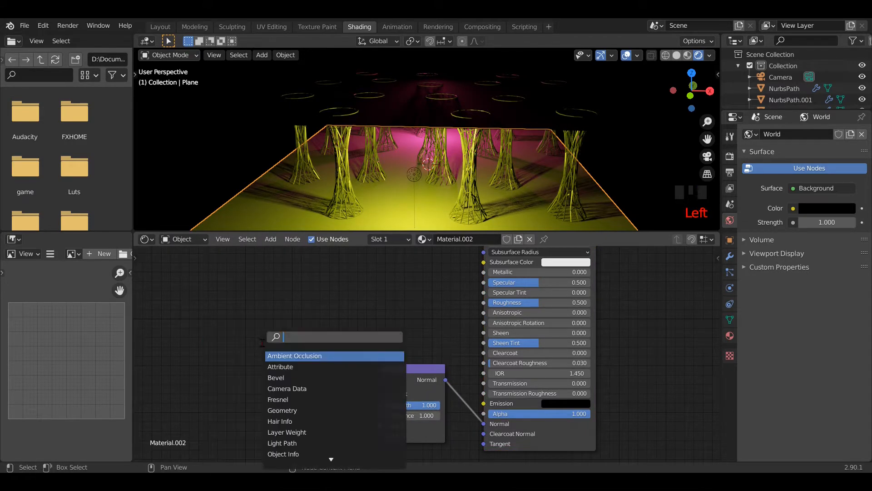
{"action": "type", "text": "vor"}
{"action": "left_click", "coordinate": [298, 356]}
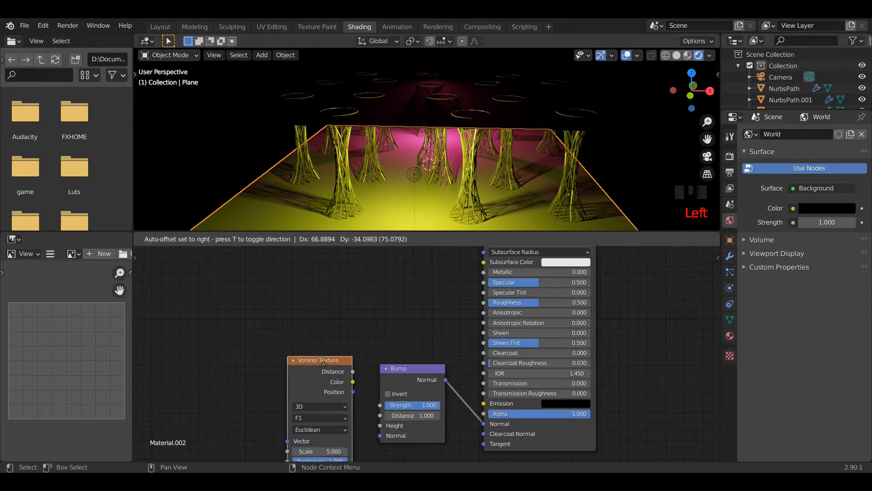
{"action": "left_click", "coordinate": [313, 355]}
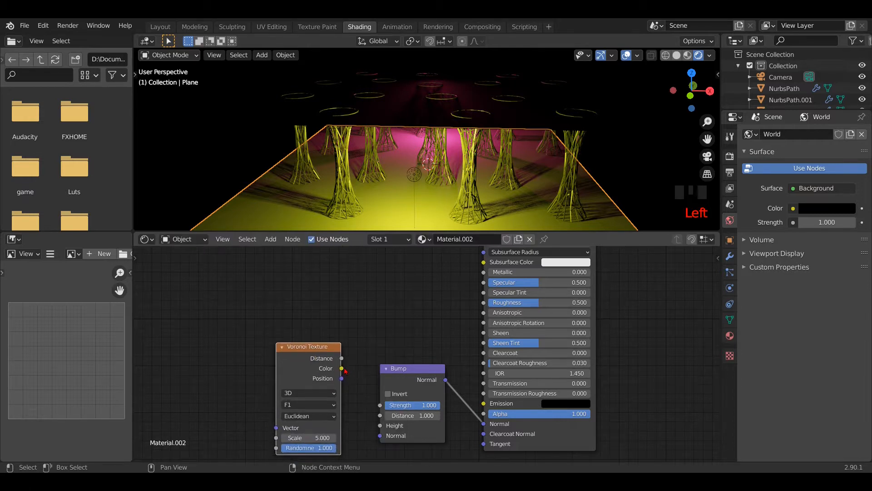
{"action": "left_click_drag", "start_coordinate": [376, 427], "coordinate": [381, 425]}
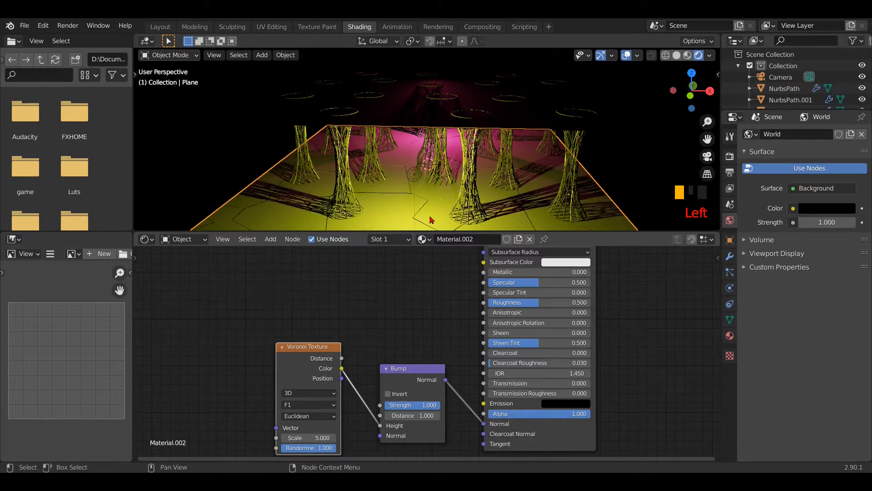
Add Mapping and Texture Coordinate nodes to the Voronoi texture, using Object coordinates for the Mapping's Vector
{"action": "scroll", "coordinate": [384, 316], "scroll_direction": "down", "scroll_amount": 2}
{"action": "scroll", "coordinate": [385, 315], "scroll_direction": "down", "scroll_amount": 2}
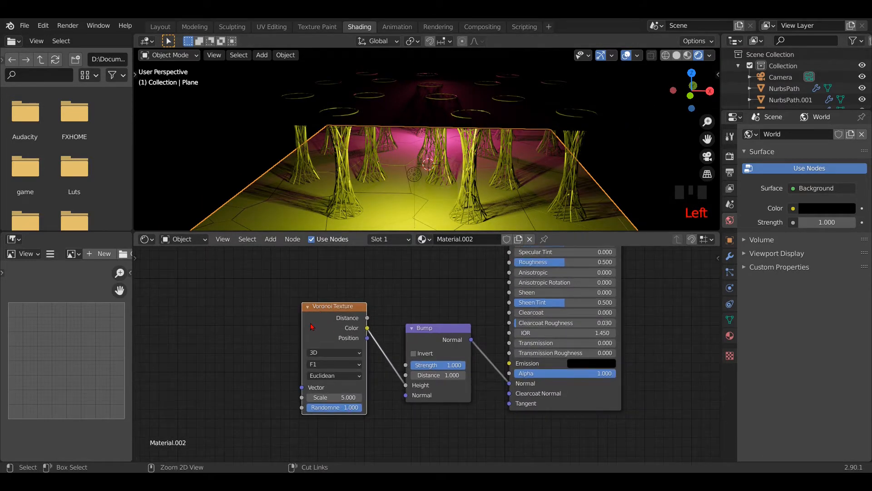
{"action": "key", "text": "ctrl+t"}
{"action": "scroll", "coordinate": [316, 326], "scroll_direction": "down", "scroll_amount": 3}
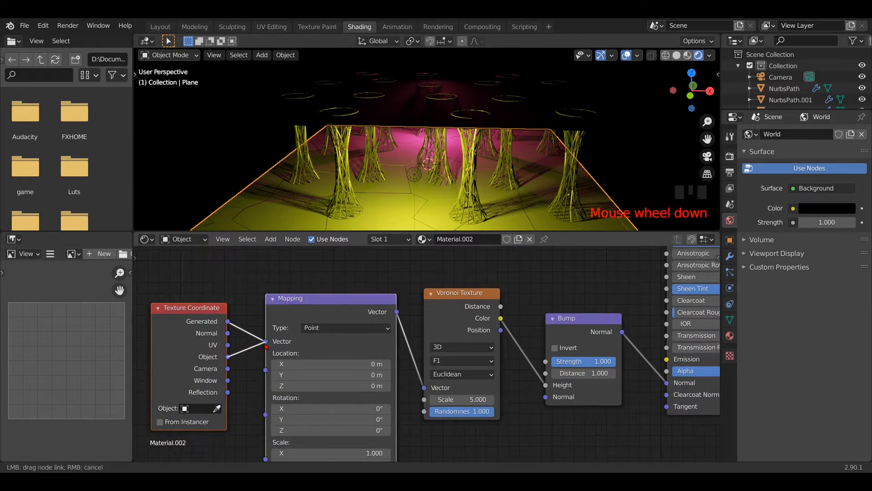
{"action": "left_click_drag", "start_coordinate": [266, 346], "coordinate": [266, 342]}
Search the add-ons in the preferences for "node" to check that Node Wrangler is enabled
{"action": "left_click", "coordinate": [43, 25]}
{"action": "left_click", "coordinate": [72, 190]}
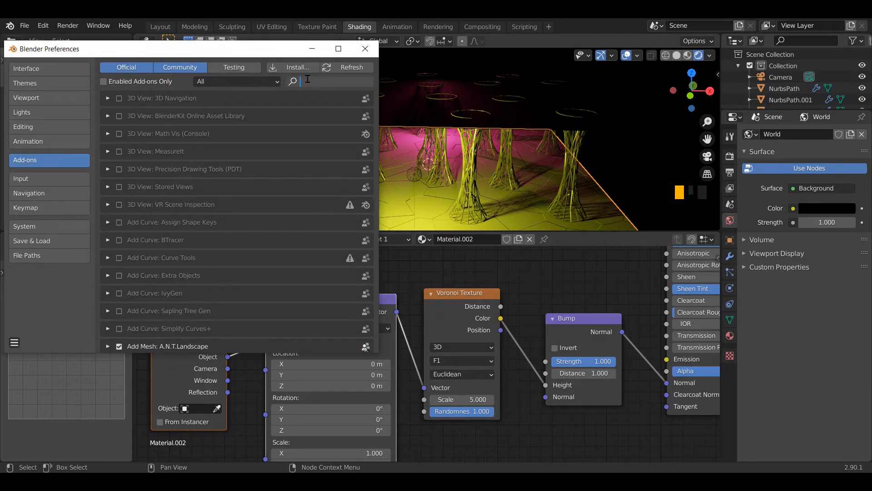
{"action": "type", "text": "node"}
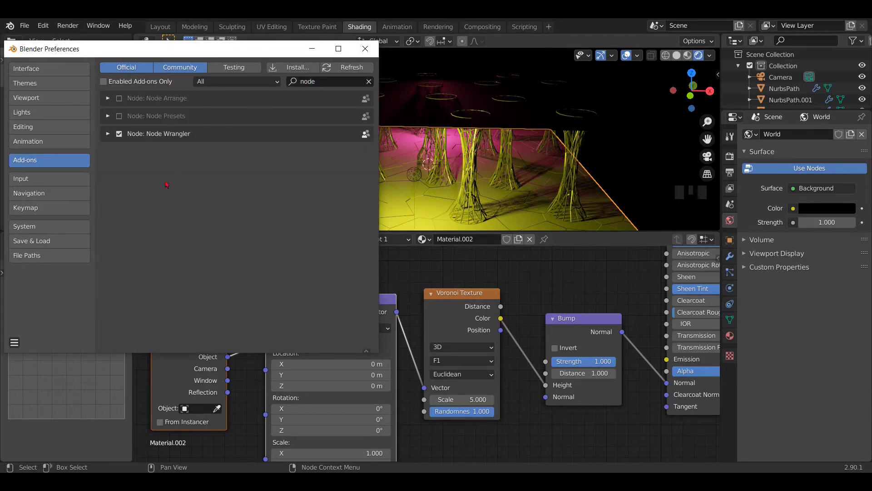
{"action": "left_click", "coordinate": [365, 48]}
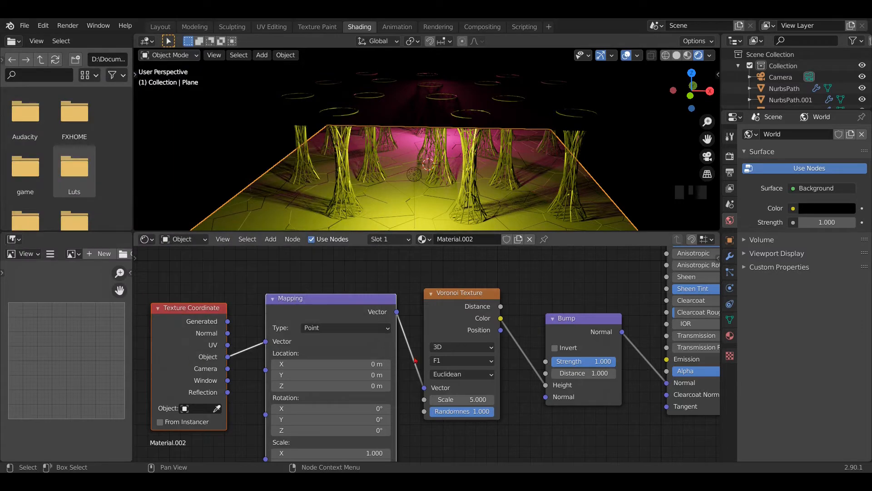
Set the Voronoi texture's distance metric to Chebychev and its feature output to Smooth F1
{"action": "scroll", "coordinate": [472, 379], "scroll_direction": "up", "scroll_amount": 1}
{"action": "left_click", "coordinate": [472, 376]}
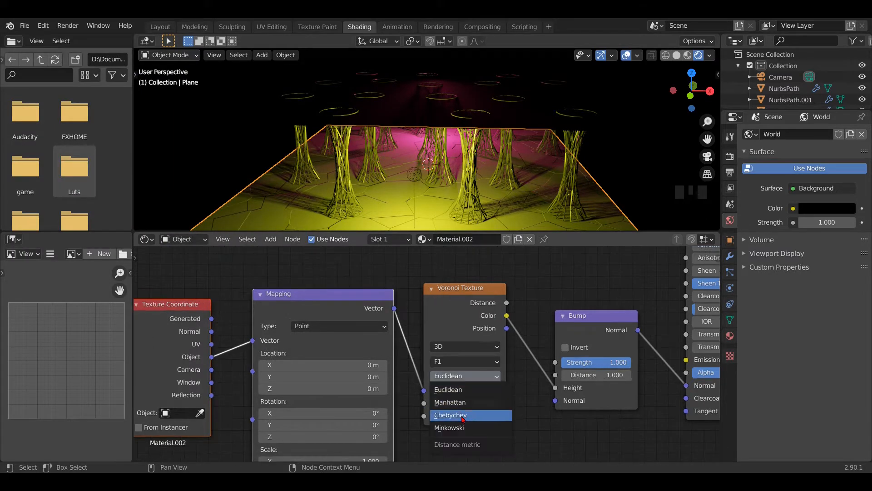
{"action": "left_click", "coordinate": [473, 414]}
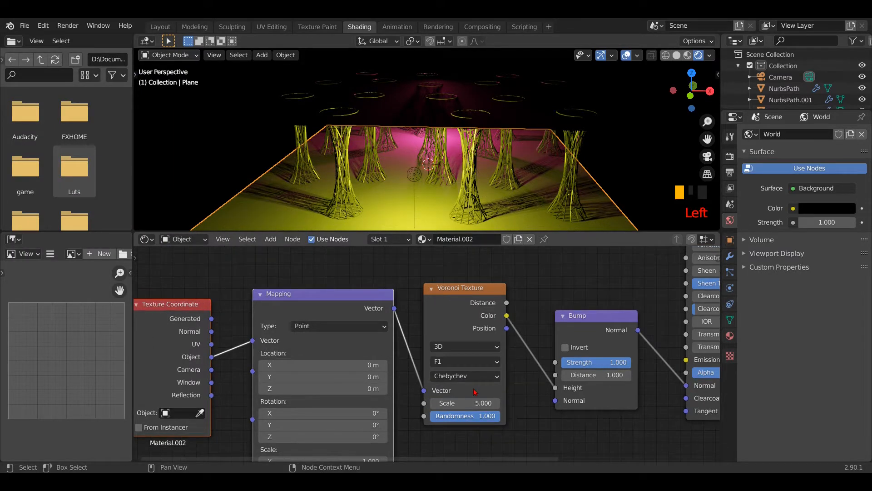
{"action": "left_click", "coordinate": [473, 363]}
{"action": "left_click", "coordinate": [468, 399]}
Set the Voronoi texture's randomness to 0 and its smoothness to 0.15
{"action": "mouse_move", "coordinate": [430, 218]}
{"action": "middle_mouse_down"}
{"action": "mouse_move", "coordinate": [432, 194]}
{"action": "mouse_move", "coordinate": [432, 207]}
{"action": "middle_mouse_up"}
{"action": "scroll", "coordinate": [432, 209], "scroll_direction": "down", "scroll_amount": 2}
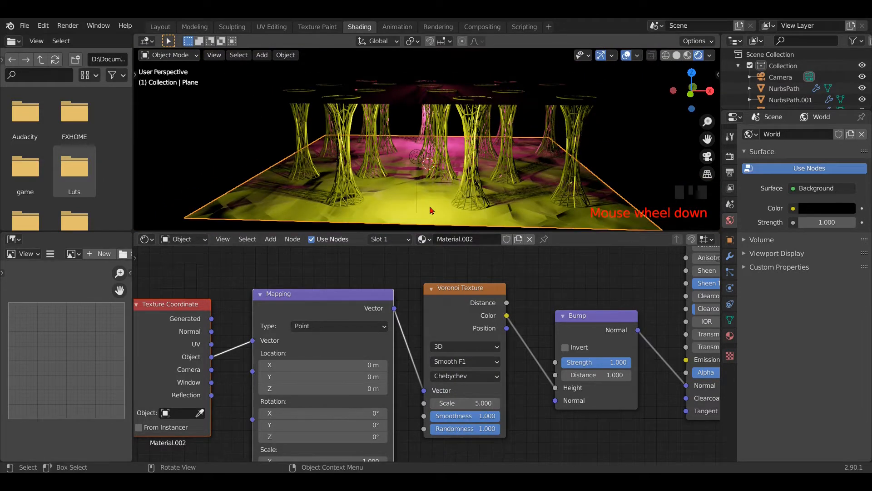
{"action": "left_click_drag", "start_coordinate": [472, 428], "coordinate": [440, 418]}
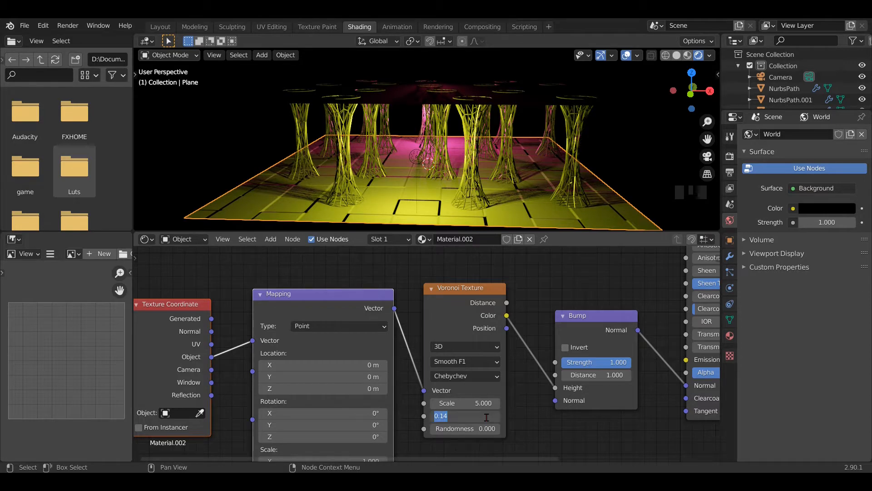
{"action": "middle_click_drag", "start_coordinate": [501, 197], "coordinate": [496, 198]}
{"action": "mouse_move", "coordinate": [616, 363]}
{"action": "left_mouse_down"}
{"action": "mouse_move", "coordinate": [571, 362]}
{"action": "mouse_move", "coordinate": [619, 363]}
{"action": "left_mouse_up"}
{"action": "middle_click_drag", "start_coordinate": [469, 189], "coordinate": [509, 186]}
{"action": "key", "text": "KP_0"}
Set the Voronoi texture's scale to 6.5
{"action": "left_click_drag", "start_coordinate": [463, 403], "coordinate": [470, 404]}
{"action": "left_click", "coordinate": [497, 406]}
{"action": "left_click", "coordinate": [497, 406]}
{"action": "left_click", "coordinate": [496, 406]}
{"action": "left_click", "coordinate": [496, 406]}
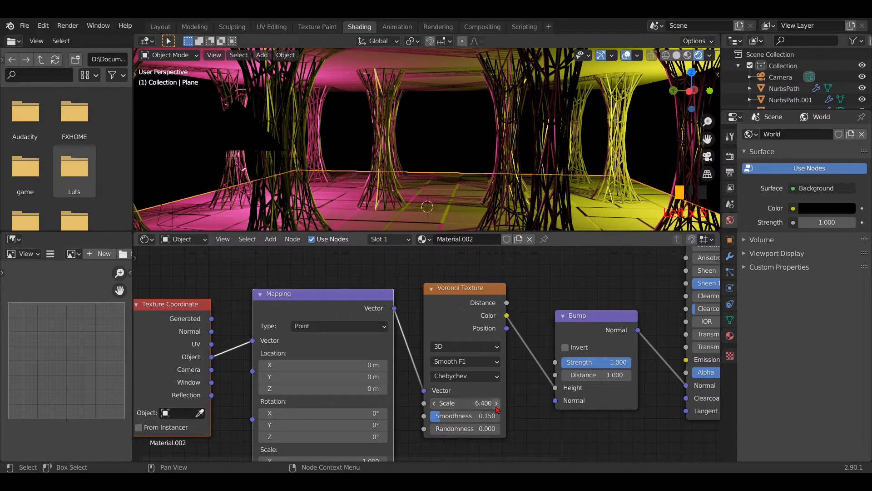
{"action": "left_click", "coordinate": [497, 405]}
{"action": "scroll", "coordinate": [457, 195], "scroll_direction": "down", "scroll_amount": 2}
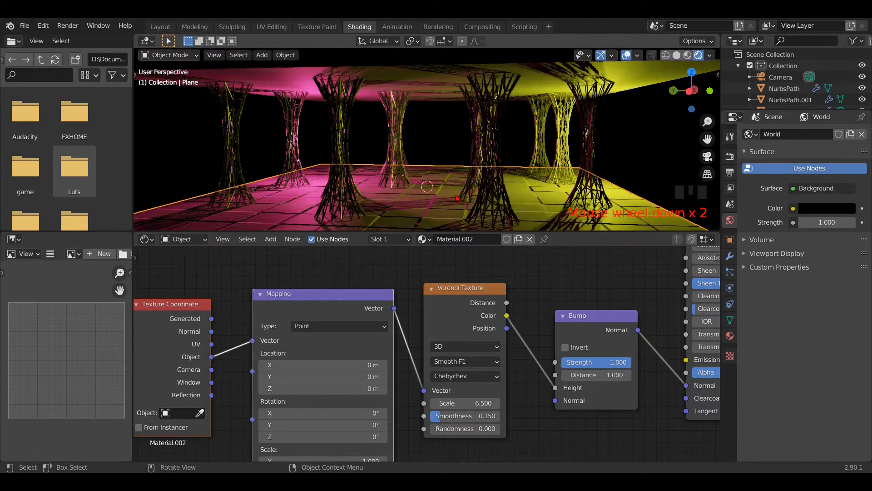
Assign the existing tiled floor material, Material.002, to the ceiling plane in the Layout workspace
{"action": "left_click", "coordinate": [159, 28]}
{"action": "middle_click_drag", "start_coordinate": [414, 236], "coordinate": [414, 264]}
{"action": "middle_click_drag", "start_coordinate": [500, 222], "coordinate": [489, 173]}
{"action": "left_click", "coordinate": [487, 170]}
{"action": "left_click", "coordinate": [750, 244]}
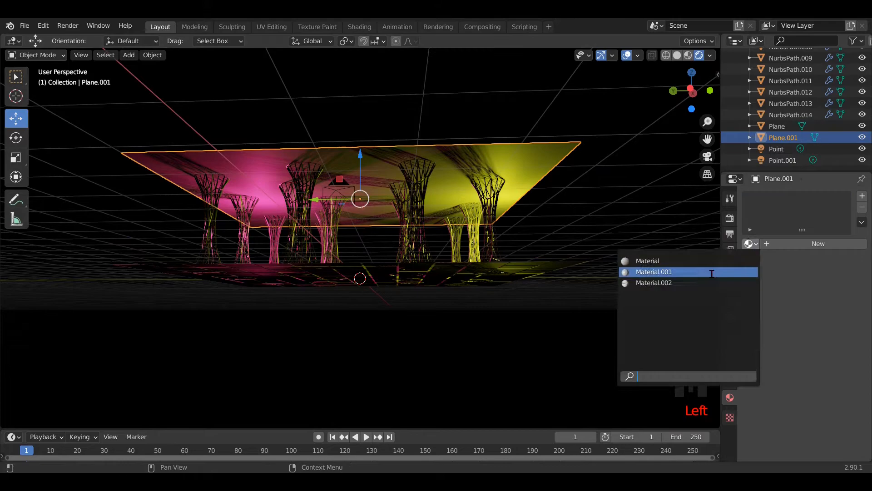
{"action": "left_click", "coordinate": [681, 282]}
{"action": "middle_click_drag", "start_coordinate": [568, 306], "coordinate": [563, 326]}
{"action": "key", "text": "KP_0"}
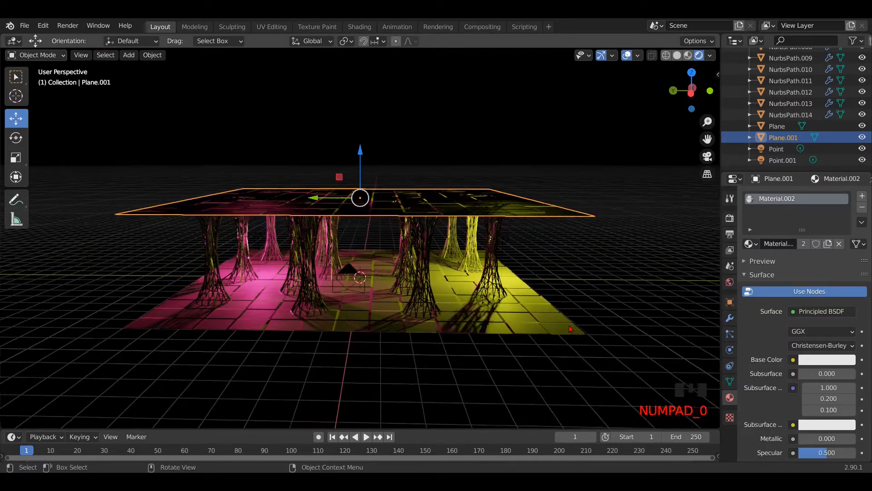
{"action": "scroll", "coordinate": [411, 262], "scroll_direction": "down", "scroll_amount": 2}
{"action": "scroll", "coordinate": [411, 262], "scroll_direction": "down", "scroll_amount": 3}
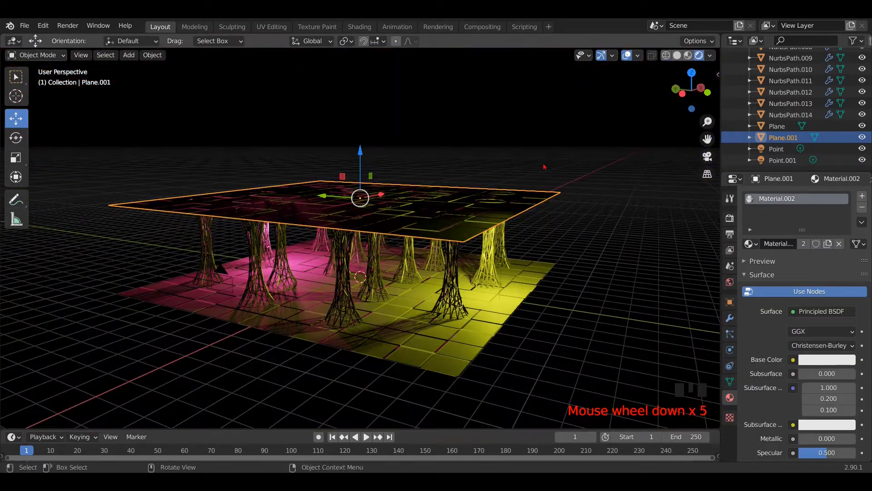
Hide the camera in solid shading and move all remaining objects into a new collection named "pillars"
{"action": "left_click", "coordinate": [678, 56]}
{"action": "middle_click_drag", "start_coordinate": [648, 220], "coordinate": [517, 233]}
{"action": "scroll", "coordinate": [802, 120], "scroll_direction": "up", "scroll_amount": 7}
{"action": "left_click", "coordinate": [863, 79]}
{"action": "key", "text": "a"}
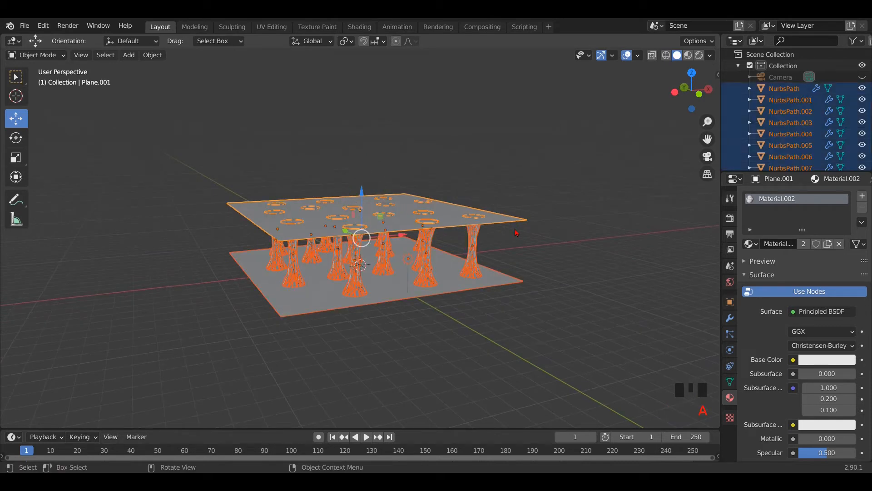
{"action": "key", "text": "m"}
{"action": "left_click", "coordinate": [517, 232]}
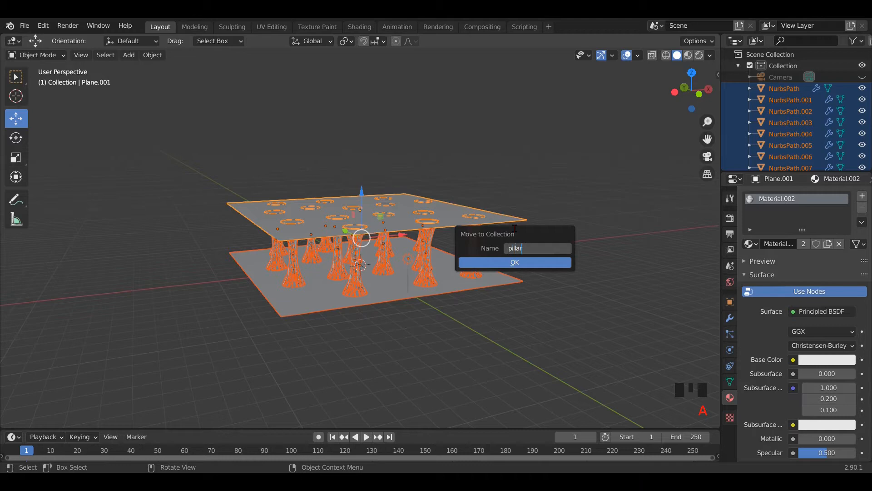
{"action": "left_click", "coordinate": [531, 264]}
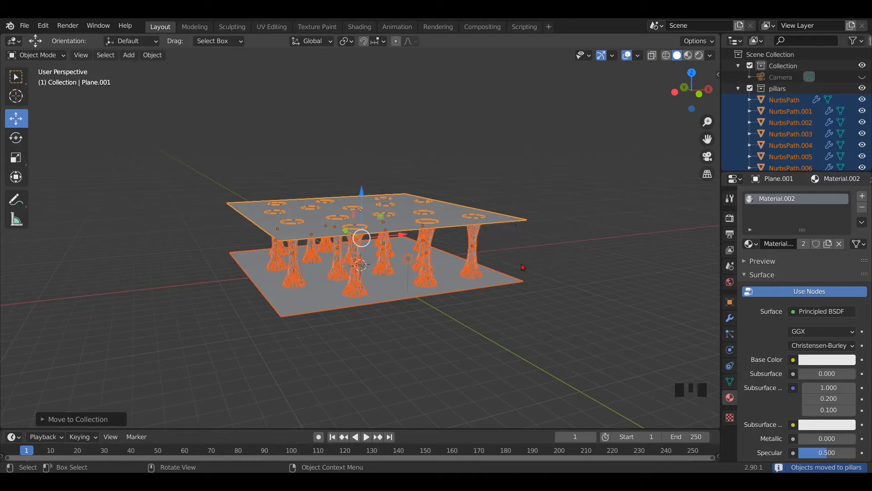
Add a collection instance of pillars and move it along X until it adjoins the original hall section edge to edge
{"action": "scroll", "coordinate": [689, 150], "scroll_direction": "down", "scroll_amount": 2}
{"action": "middle_click_drag", "start_coordinate": [688, 150], "coordinate": [654, 174]}
{"action": "key", "text": "grave"}
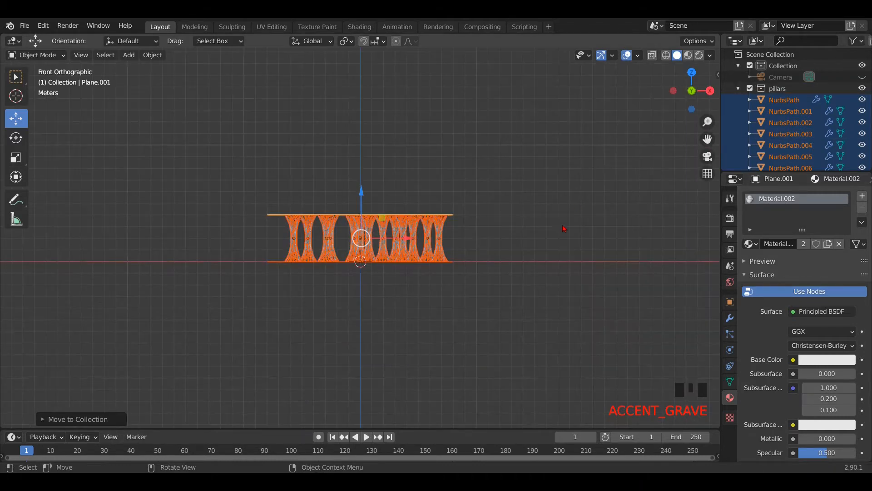
{"action": "scroll", "coordinate": [561, 241], "scroll_direction": "up", "scroll_amount": 4}
{"action": "scroll", "coordinate": [556, 260], "scroll_direction": "down", "scroll_amount": 3}
{"action": "scroll", "coordinate": [557, 260], "scroll_direction": "down", "scroll_amount": 2}
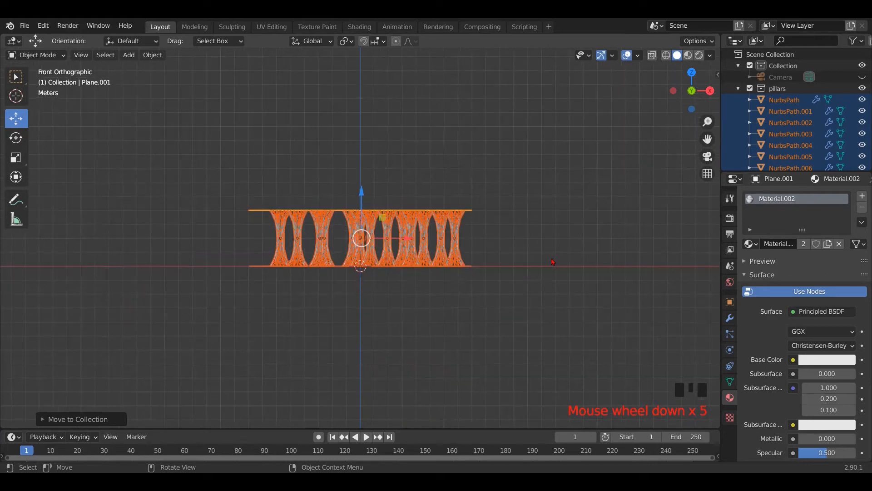
{"action": "key", "text": "shift+a"}
{"action": "mouse_move", "coordinate": [559, 466]}
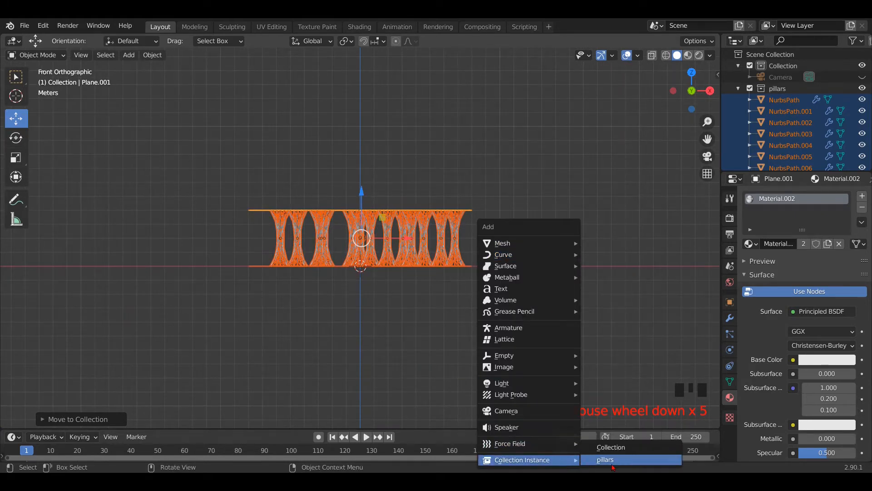
{"action": "left_click", "coordinate": [609, 460]}
{"action": "left_click_drag", "start_coordinate": [407, 268], "coordinate": [622, 266], "text": "ctrl"}
{"action": "middle_click_drag", "start_coordinate": [622, 265], "coordinate": [539, 260]}
{"action": "left_click_drag", "start_coordinate": [539, 259], "coordinate": [544, 271], "text": "ctrl"}
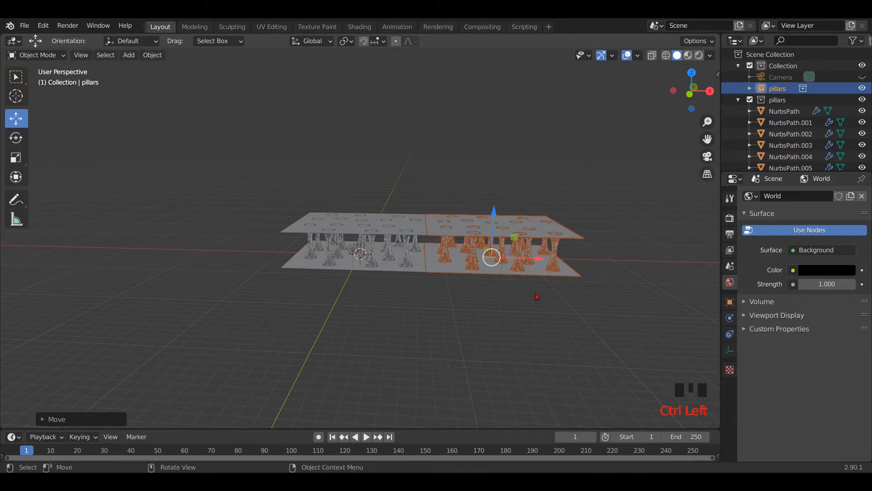
Duplicate the pillars instance twice along X in top view to form a row of four adjoining sections
{"action": "key", "text": "grave"}
{"action": "scroll", "coordinate": [516, 262], "scroll_direction": "down", "scroll_amount": 4}
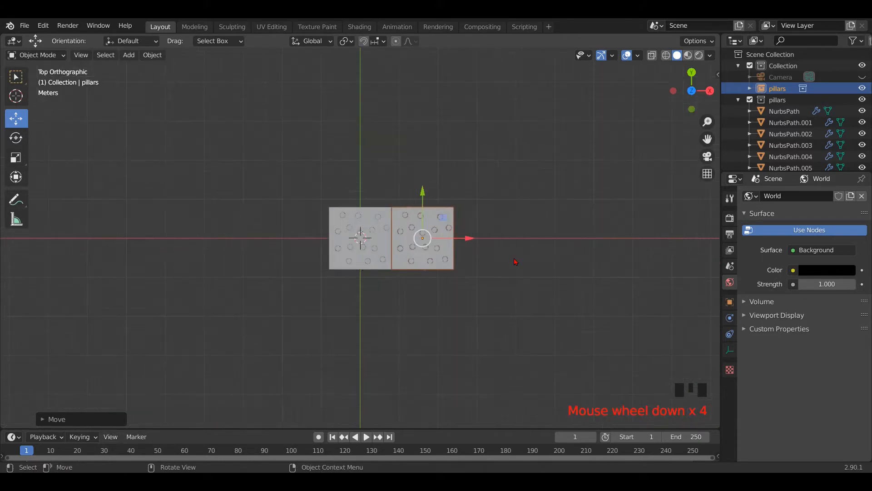
{"action": "key", "text": "shift+d"}
{"action": "left_click_drag", "start_coordinate": [498, 245], "coordinate": [542, 239], "text": "ctrl"}
{"action": "key", "text": "shift+d"}
{"action": "left_click", "coordinate": [592, 252]}
Duplicate the row's end section twice along Y, placing one copy directly on each side of it
{"action": "key", "text": "shift+d"}
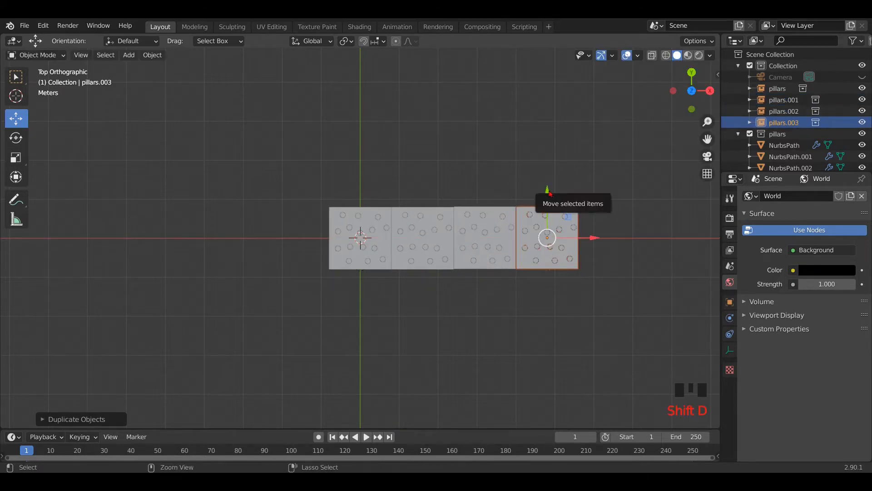
{"action": "left_click_drag", "start_coordinate": [548, 191], "coordinate": [539, 122], "text": "ctrl"}
{"action": "left_click", "coordinate": [539, 124]}
{"action": "key", "text": "shift+d"}
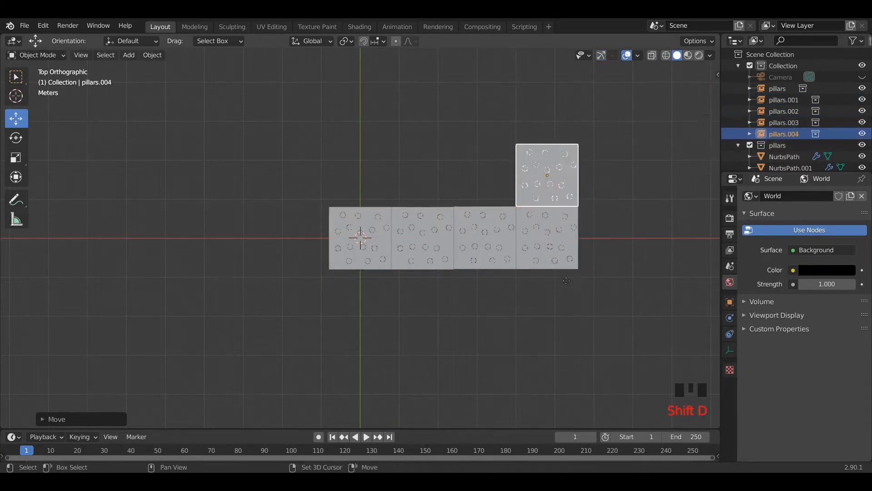
{"action": "left_click_drag", "start_coordinate": [547, 173], "coordinate": [564, 253], "text": "ctrl"}
{"action": "left_click", "coordinate": [565, 253]}
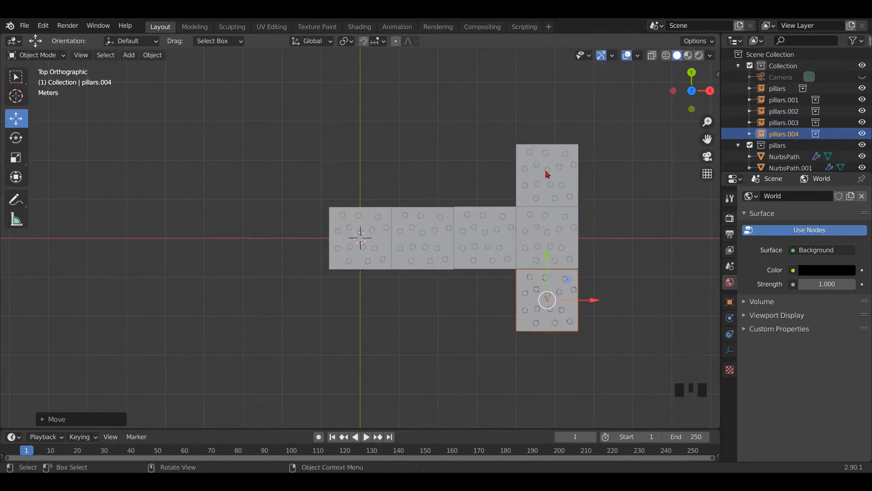
Duplicate the two side sections together three times back along X to complete a four-by-three grid of sections
{"action": "left_click", "coordinate": [547, 174], "text": "shift"}
{"action": "key", "text": "shift+d"}
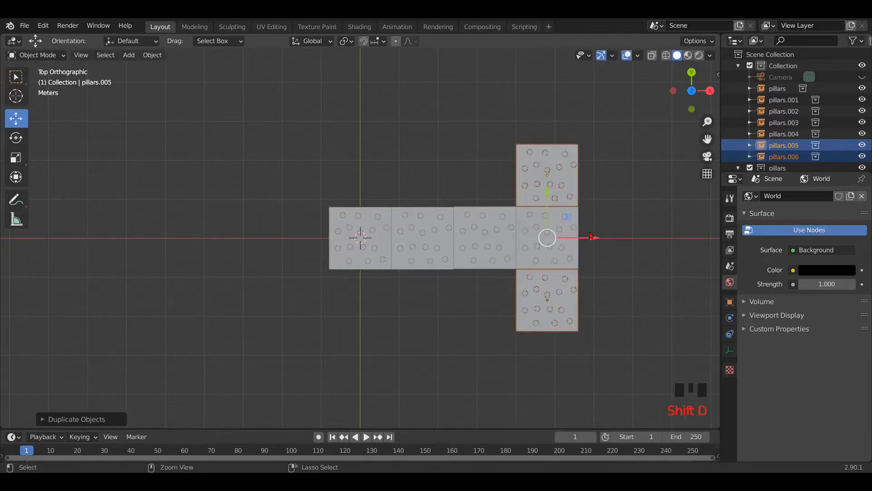
{"action": "left_click_drag", "start_coordinate": [575, 237], "coordinate": [407, 237], "text": "ctrl"}
{"action": "left_click", "coordinate": [528, 239]}
{"action": "key", "text": "shift+d"}
{"action": "left_click", "coordinate": [467, 244]}
{"action": "key", "text": "shift+d"}
{"action": "left_click", "coordinate": [407, 237]}
Examine the extended hall through the camera in rendered shading
{"action": "middle_click_drag", "start_coordinate": [407, 236], "coordinate": [364, 255]}
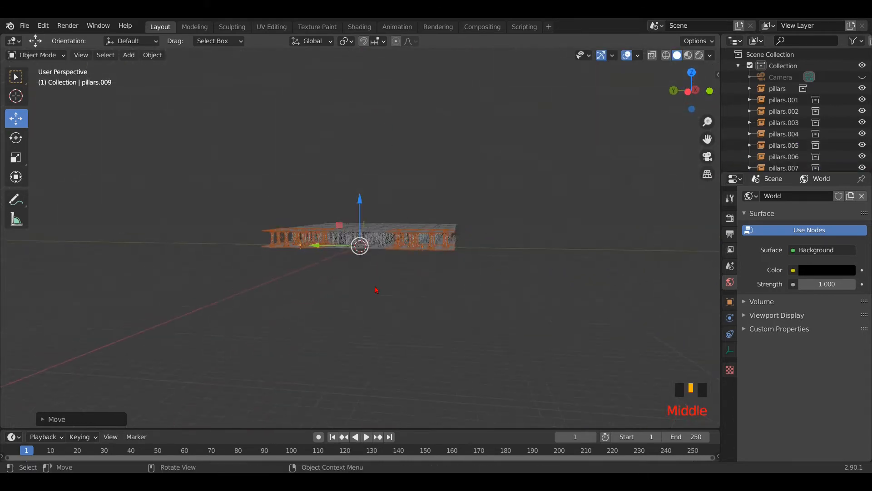
{"action": "scroll", "coordinate": [364, 255], "scroll_direction": "up", "scroll_amount": 6}
{"action": "key", "text": "KP_0"}
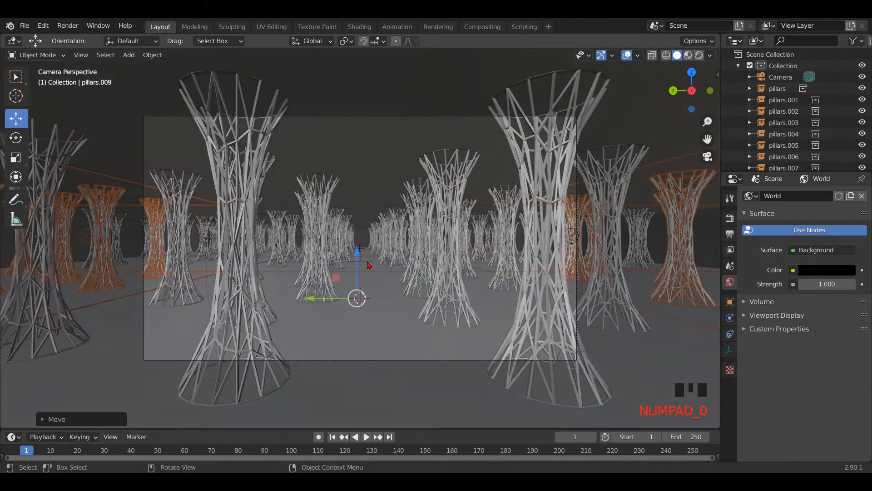
{"action": "scroll", "coordinate": [368, 265], "scroll_direction": "up", "scroll_amount": 3}
{"action": "left_click", "coordinate": [699, 56]}
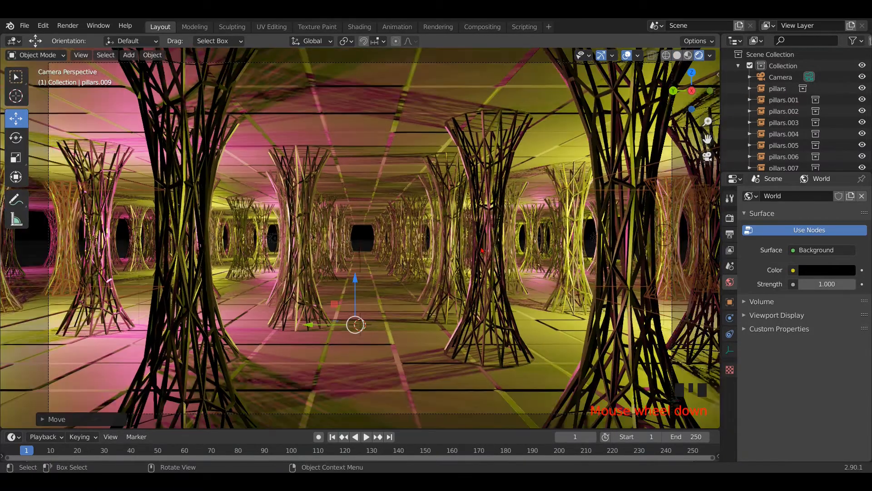
{"action": "scroll", "coordinate": [483, 250], "scroll_direction": "down", "scroll_amount": 3}
{"action": "scroll", "coordinate": [483, 250], "scroll_direction": "up", "scroll_amount": 3}
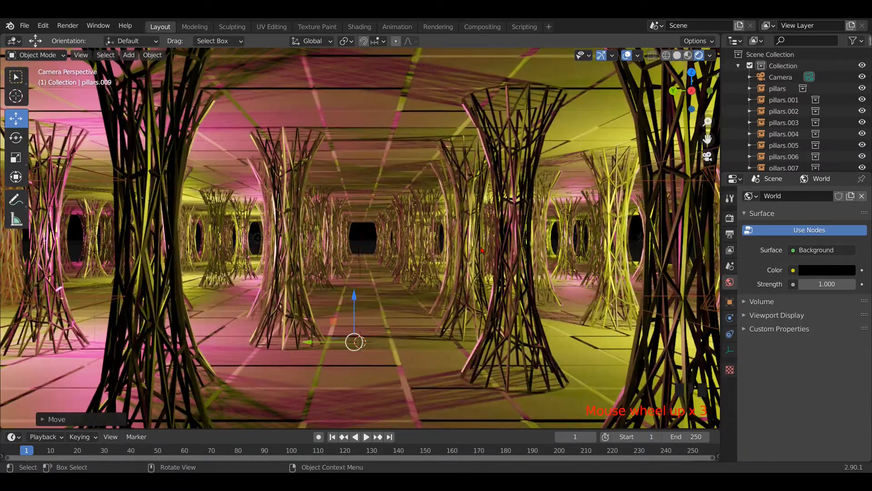
{"action": "key", "text": "KP_0"}
Add a cube in wireframe top view and move it along X to the centre of the section grid
{"action": "middle_click_drag", "start_coordinate": [483, 250], "coordinate": [489, 383]}
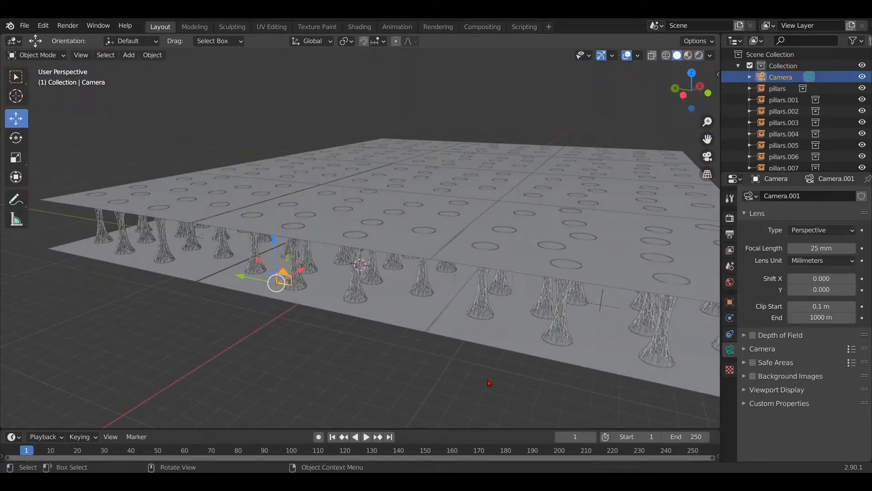
{"action": "key", "text": "grave"}
{"action": "left_click", "coordinate": [491, 314]}
{"action": "scroll", "coordinate": [630, 142], "scroll_direction": "down", "scroll_amount": 6}
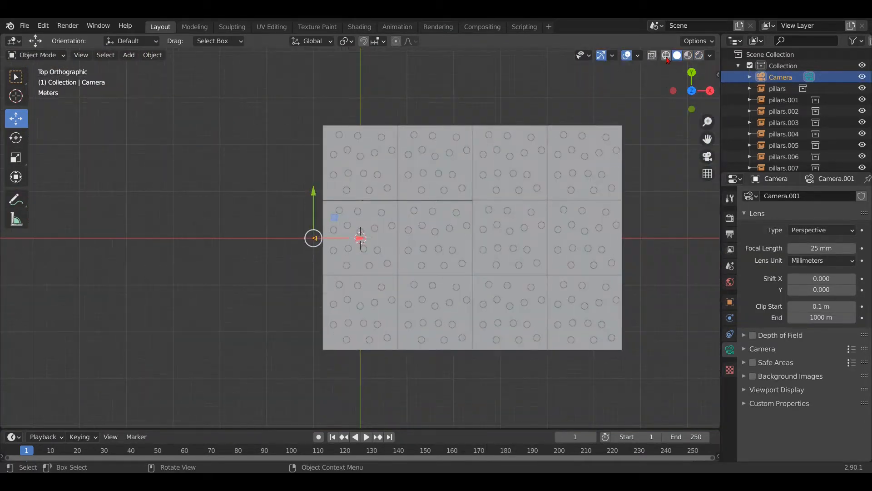
{"action": "left_click", "coordinate": [667, 57]}
{"action": "key", "text": "shift+a"}
{"action": "mouse_move", "coordinate": [454, 241]}
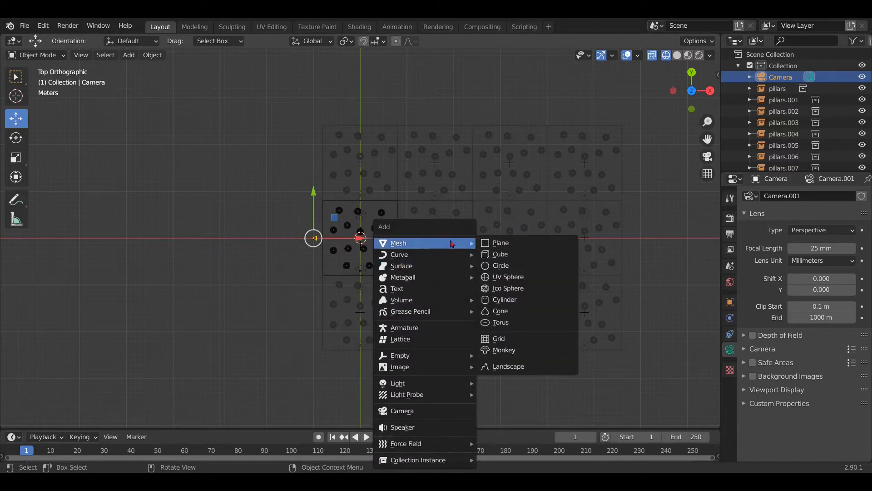
{"action": "left_click", "coordinate": [509, 254]}
{"action": "left_click_drag", "start_coordinate": [402, 236], "coordinate": [449, 241]}
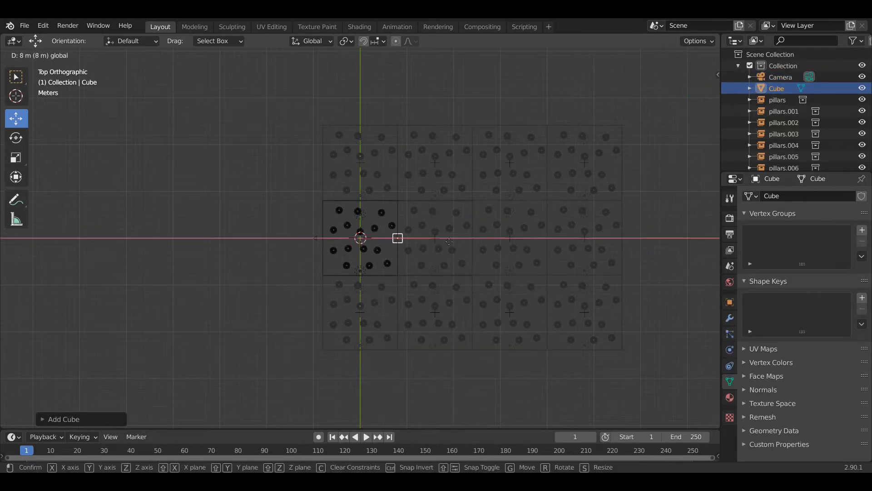
{"action": "left_click_drag", "start_coordinate": [521, 249], "coordinate": [521, 251]}
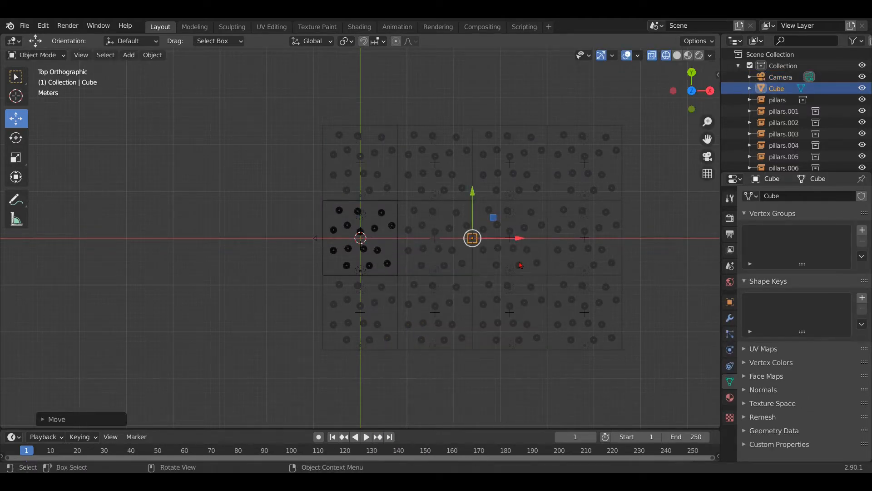
Scale the cube to one section's width, then stretch it about 3 times along Y and along X to enclose the whole grid
{"action": "key", "text": "s"}
{"action": "key", "text": "Return"}
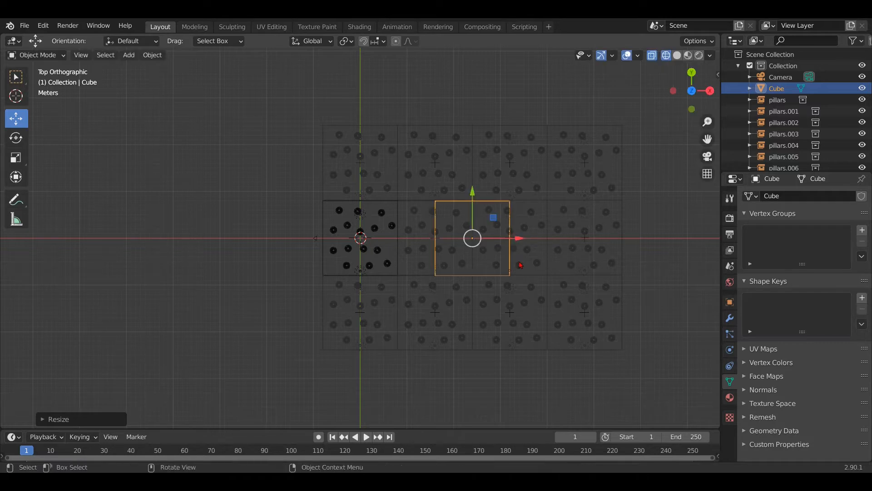
{"action": "left_click", "coordinate": [16, 157]}
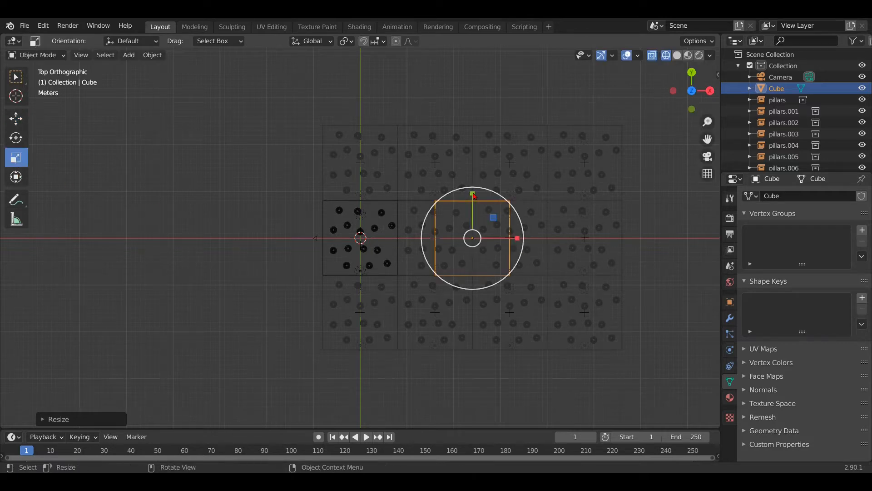
{"action": "left_click_drag", "start_coordinate": [473, 194], "coordinate": [473, 181]}
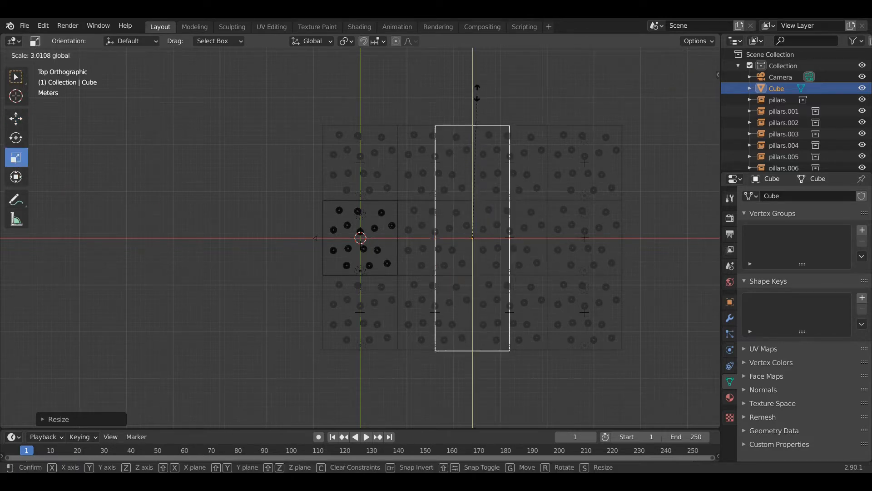
{"action": "left_click_drag", "start_coordinate": [477, 93], "coordinate": [477, 93]}
{"action": "left_click_drag", "start_coordinate": [517, 239], "coordinate": [660, 234]}
{"action": "mouse_move", "coordinate": [241, 271]}
{"action": "middle_mouse_down"}
{"action": "mouse_move", "coordinate": [332, 202]}
{"action": "mouse_move", "coordinate": [370, 149]}
{"action": "mouse_move", "coordinate": [362, 159]}
{"action": "middle_mouse_up"}
{"action": "scroll", "coordinate": [362, 159], "scroll_direction": "up", "scroll_amount": 4}
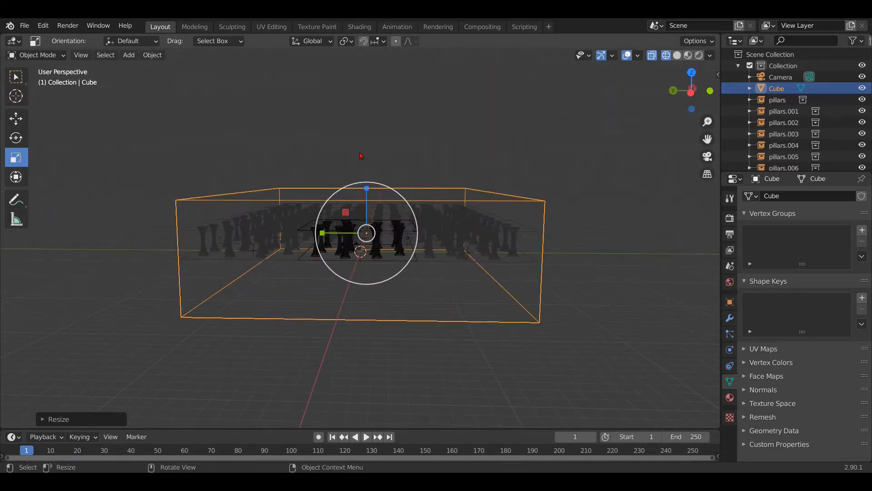
Open the Shading workspace and create a new material for the enclosing cube
{"action": "left_click", "coordinate": [678, 56]}
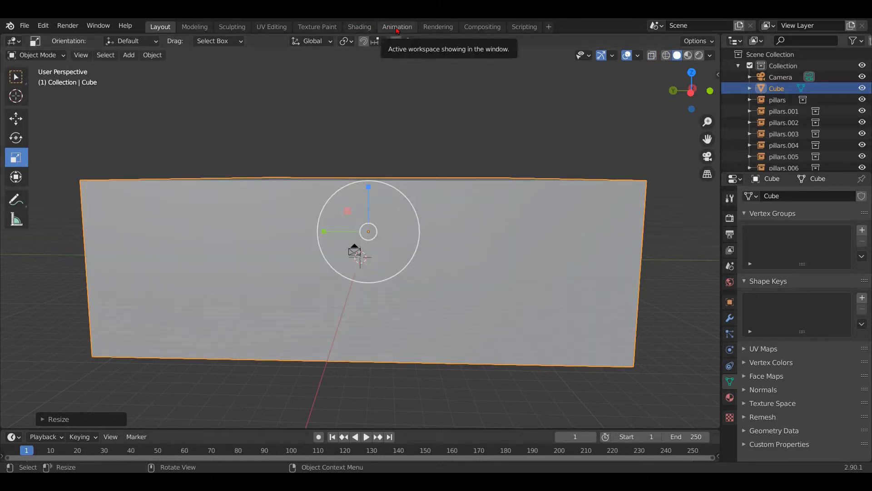
{"action": "left_click", "coordinate": [359, 26]}
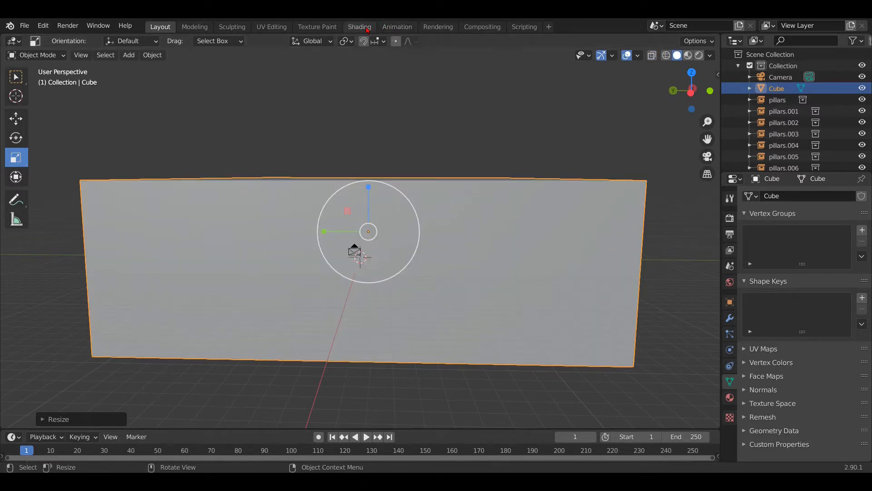
{"action": "scroll", "coordinate": [448, 175], "scroll_direction": "down", "scroll_amount": 5}
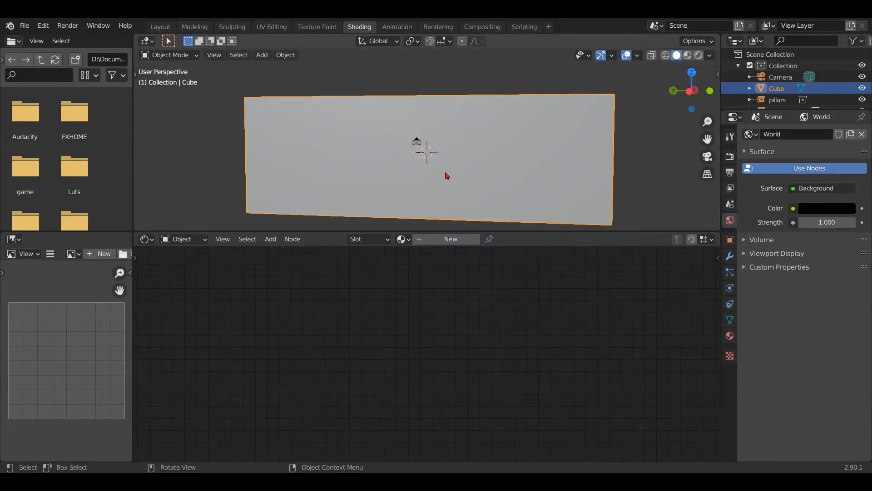
{"action": "key", "text": "KP_0"}
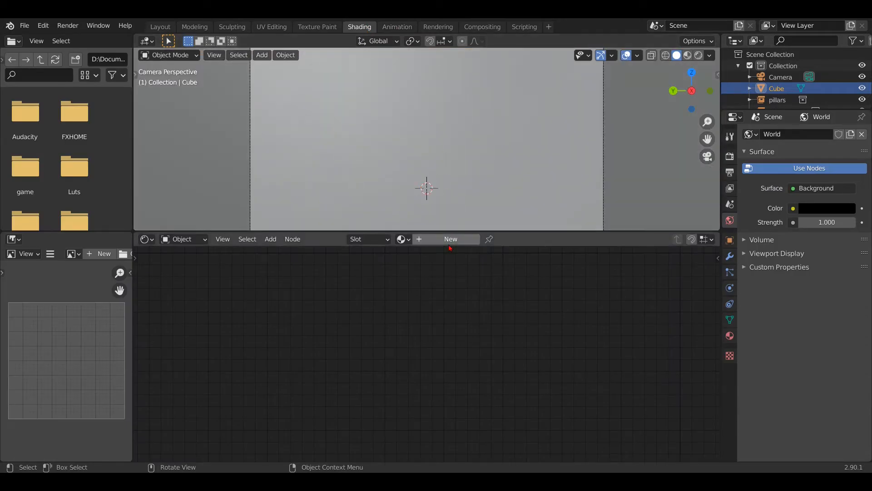
{"action": "scroll", "coordinate": [494, 207], "scroll_direction": "down", "scroll_amount": 5}
{"action": "middle_click_drag", "start_coordinate": [472, 222], "coordinate": [469, 221]}
{"action": "scroll", "coordinate": [469, 216], "scroll_direction": "down", "scroll_amount": 7}
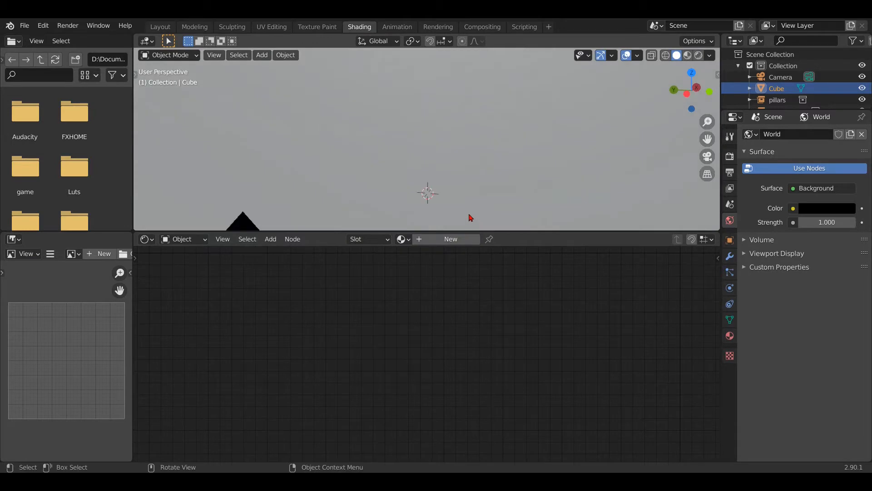
{"action": "left_click", "coordinate": [450, 239]}
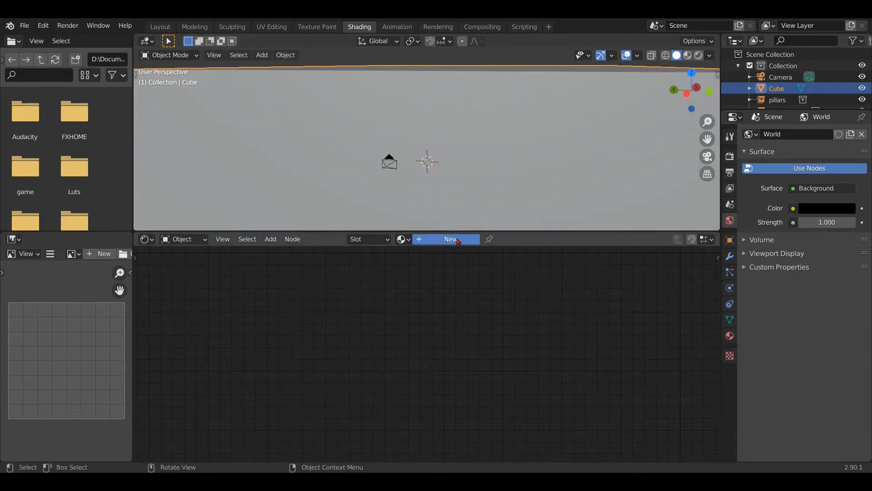
Replace the material's Principled BSDF with a Principled Volume node connected to the Material Output's Volume input
{"action": "scroll", "coordinate": [545, 296], "scroll_direction": "down", "scroll_amount": 5}
{"action": "middle_click_drag", "start_coordinate": [557, 311], "coordinate": [409, 372]}
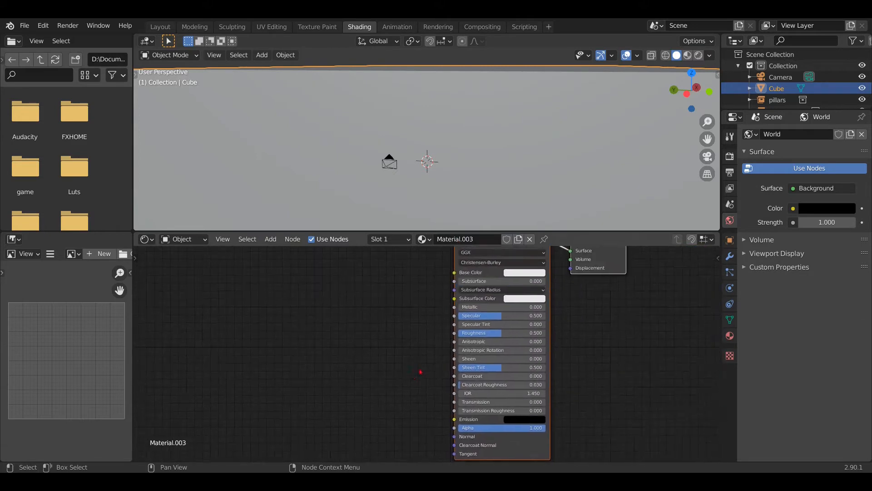
{"action": "middle_click_drag", "start_coordinate": [649, 319], "coordinate": [612, 381]}
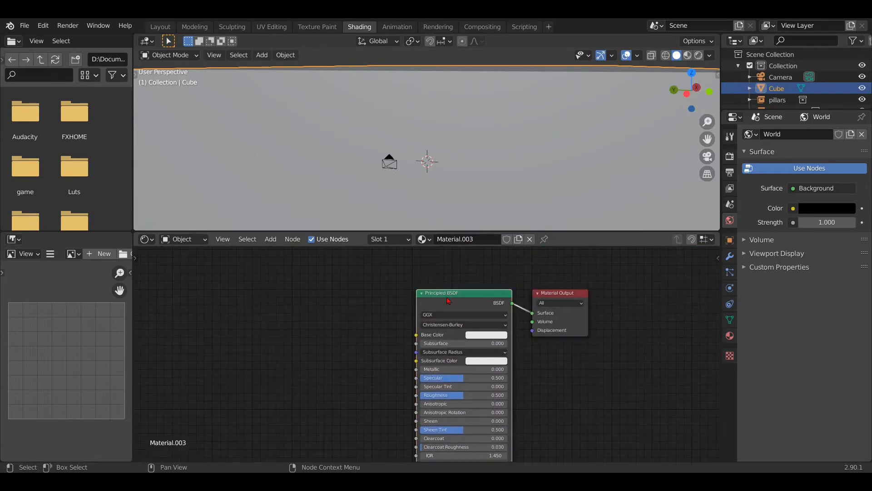
{"action": "key", "text": "x"}
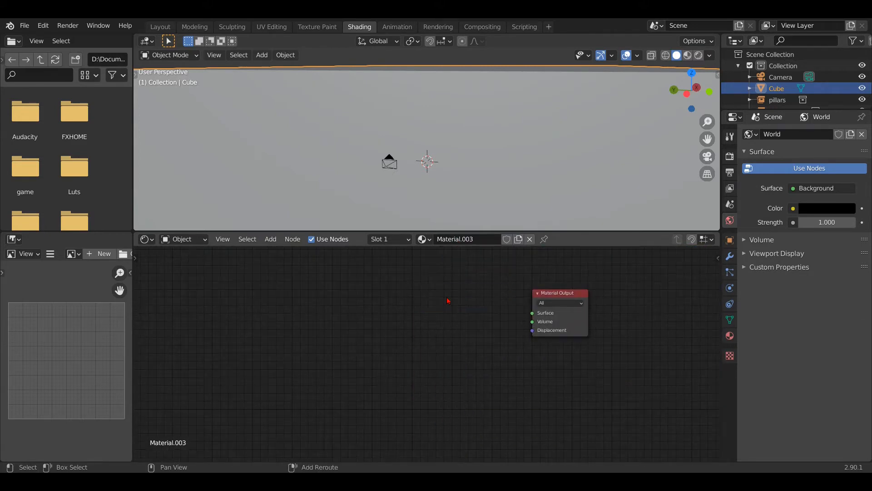
{"action": "key", "text": "shift+a"}
{"action": "left_click", "coordinate": [434, 297]}
{"action": "type", "text": "volu"}
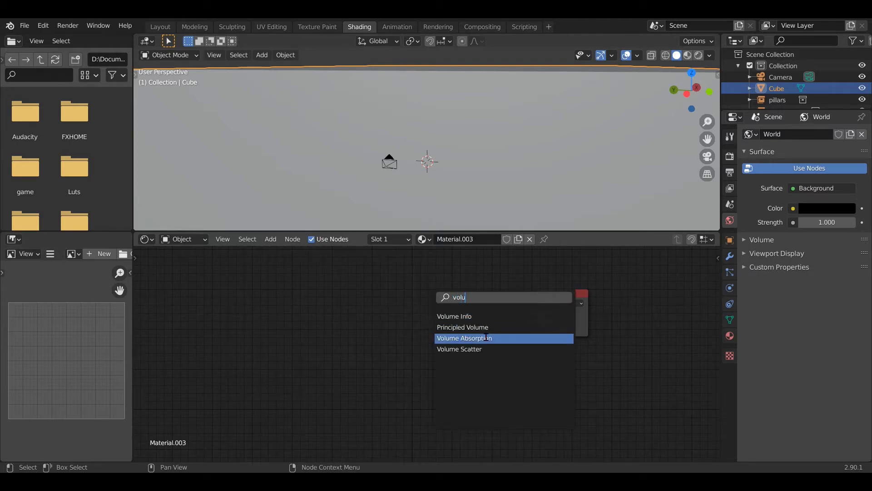
{"action": "left_click", "coordinate": [464, 327]}
{"action": "left_click", "coordinate": [454, 326]}
{"action": "left_click_drag", "start_coordinate": [496, 296], "coordinate": [534, 325]}
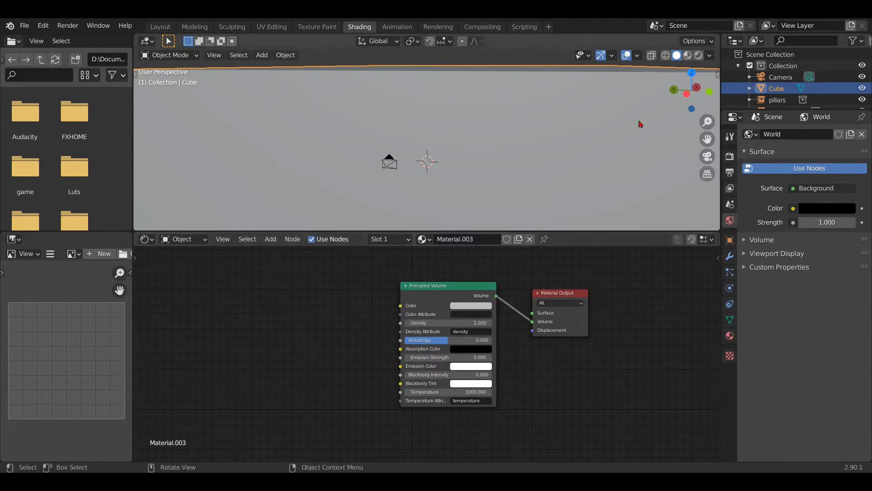
Set the Principled Volume density to 0.1, then apply the cube's location, rotation and scale in material preview
{"action": "left_click", "coordinate": [699, 55]}
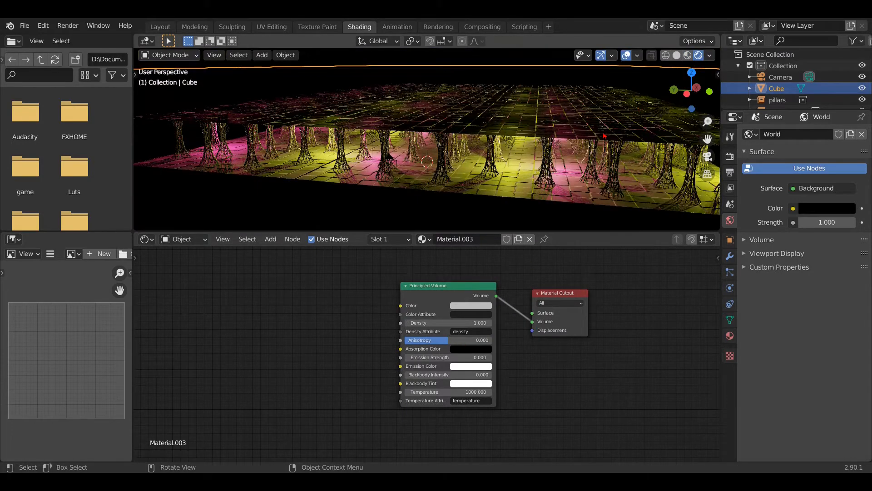
{"action": "left_click", "coordinate": [687, 56]}
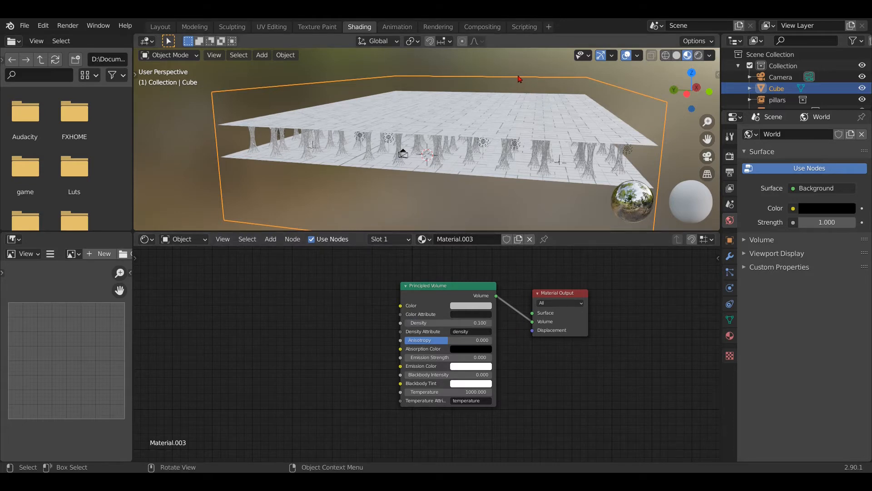
{"action": "key", "text": "ctrl+a"}
{"action": "left_click", "coordinate": [207, 124]}
{"action": "key", "text": "ctrl+a"}
{"action": "left_click", "coordinate": [204, 135]}
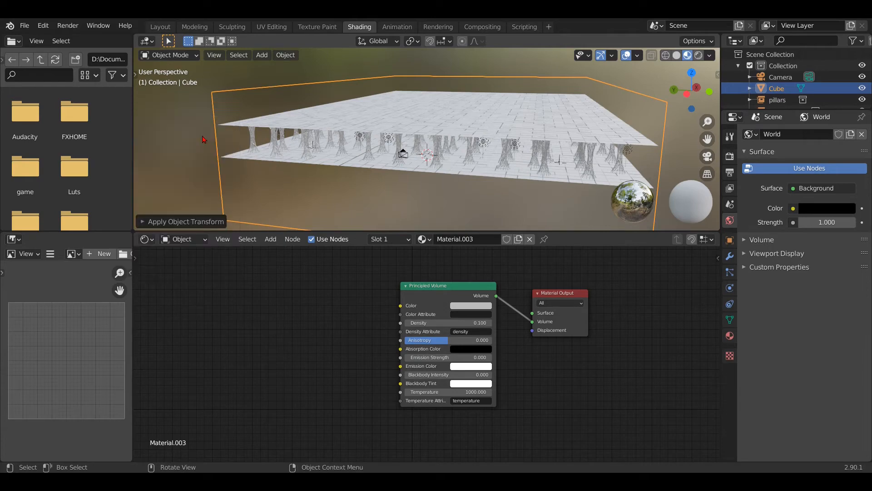
{"action": "key", "text": "ctrl+a"}
{"action": "left_click", "coordinate": [200, 148]}
Examine the hall inside the cube up close and through the camera in material preview, returning to the Layout workspace
{"action": "middle_click_drag", "start_coordinate": [505, 156], "coordinate": [513, 133]}
{"action": "scroll", "coordinate": [514, 134], "scroll_direction": "up", "scroll_amount": 3}
{"action": "scroll", "coordinate": [513, 135], "scroll_direction": "up", "scroll_amount": 5}
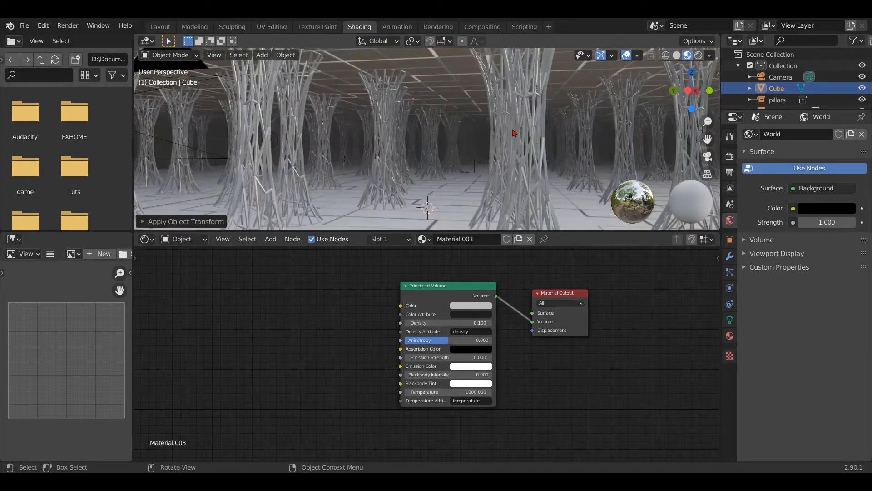
{"action": "scroll", "coordinate": [512, 136], "scroll_direction": "down", "scroll_amount": 4}
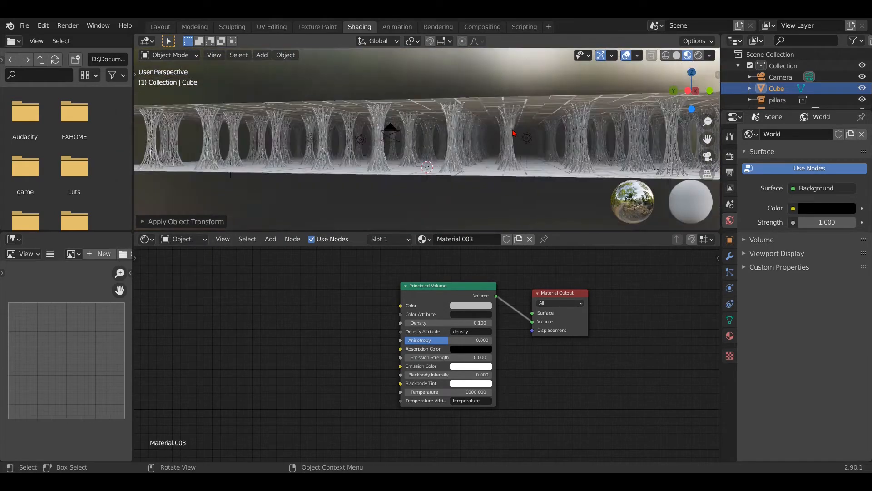
{"action": "left_click", "coordinate": [160, 26]}
{"action": "scroll", "coordinate": [618, 203], "scroll_direction": "up", "scroll_amount": 3}
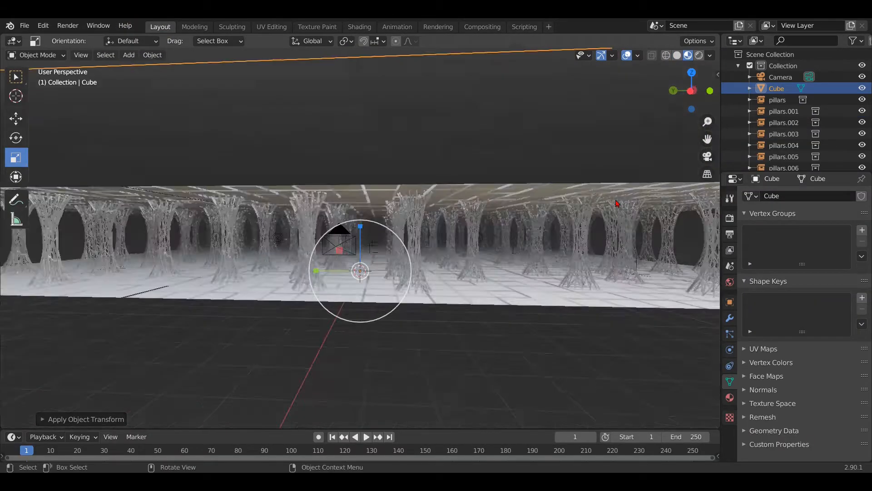
{"action": "key", "text": "KP_0"}
{"action": "scroll", "coordinate": [617, 204], "scroll_direction": "up", "scroll_amount": 2}
Switch to solid shading and set the cube's viewport display to Wire
{"action": "left_click", "coordinate": [677, 56]}
{"action": "scroll", "coordinate": [572, 208], "scroll_direction": "down", "scroll_amount": 3}
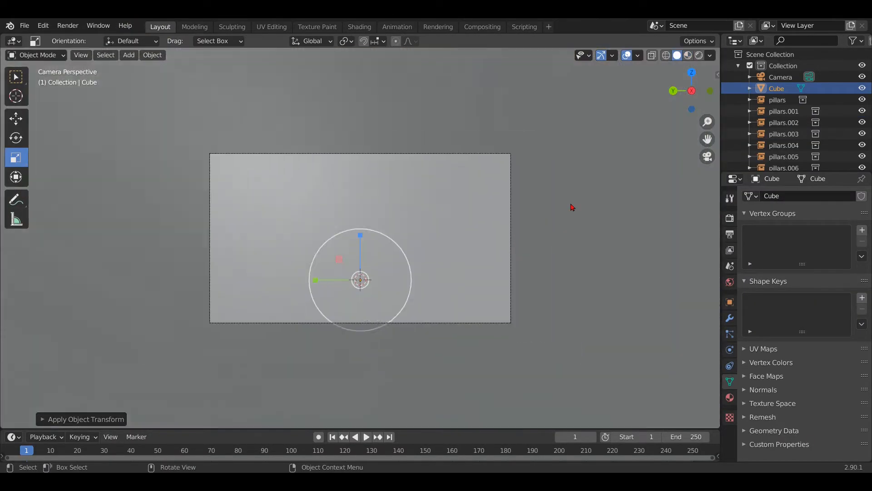
{"action": "middle_click_drag", "start_coordinate": [572, 207], "coordinate": [551, 220]}
{"action": "scroll", "coordinate": [551, 219], "scroll_direction": "down", "scroll_amount": 6}
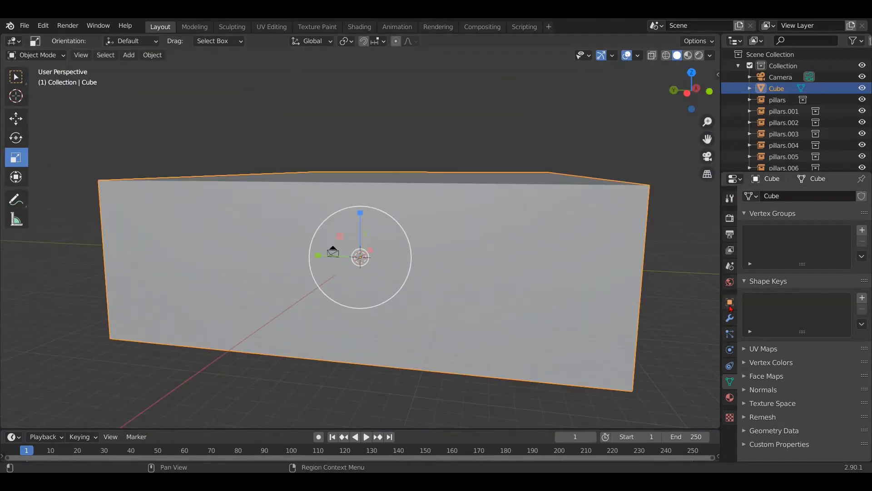
{"action": "left_click", "coordinate": [729, 303]}
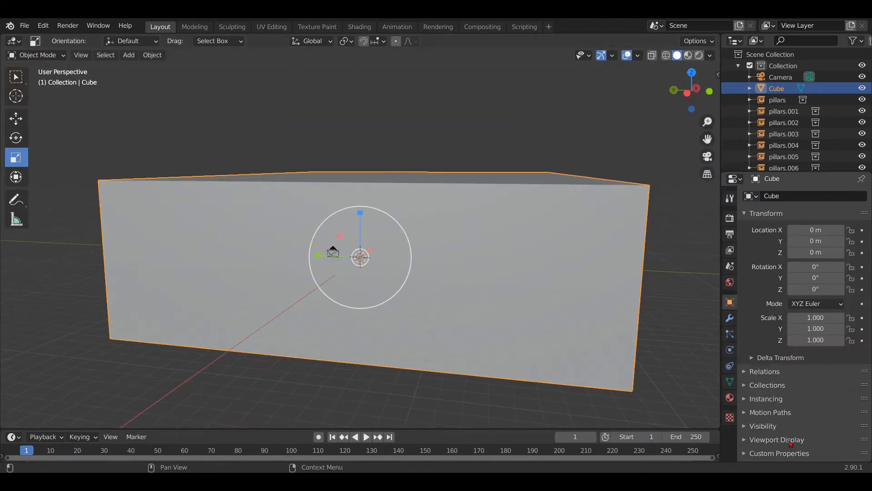
{"action": "left_click", "coordinate": [791, 443]}
{"action": "scroll", "coordinate": [791, 443], "scroll_direction": "down", "scroll_amount": 5}
{"action": "left_click", "coordinate": [823, 423]}
{"action": "left_click", "coordinate": [813, 398]}
{"action": "scroll", "coordinate": [666, 319], "scroll_direction": "down", "scroll_amount": 3}
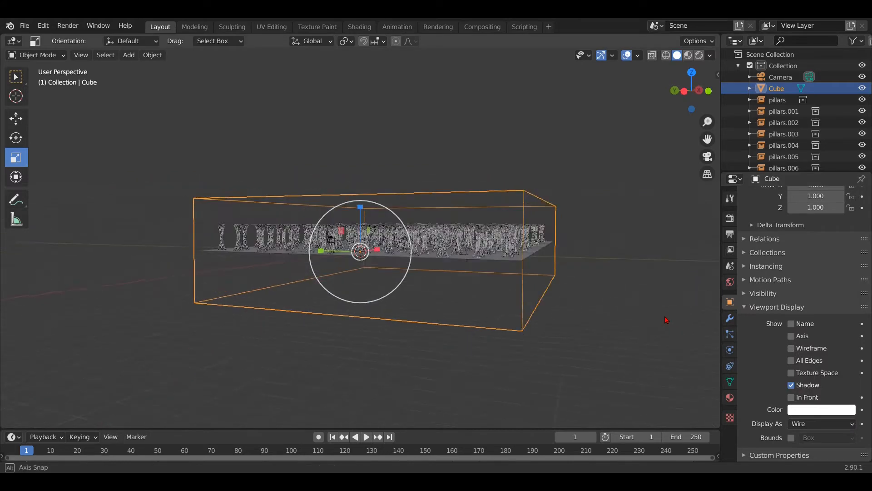
Hide all the section instances from pillars to pillars.010 in the viewport, then look at the original section through the camera
{"action": "middle_click_drag", "start_coordinate": [666, 320], "coordinate": [677, 318]}
{"action": "scroll", "coordinate": [677, 317], "scroll_direction": "up", "scroll_amount": 4}
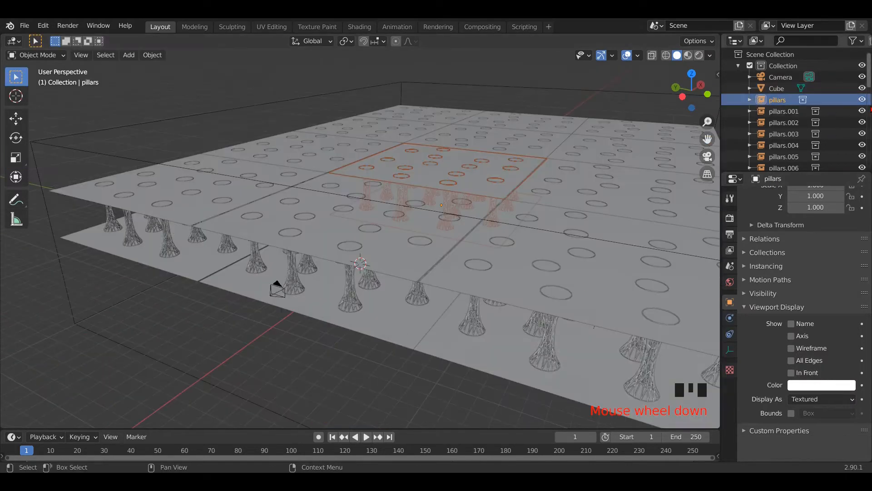
{"action": "scroll", "coordinate": [860, 89], "scroll_direction": "down", "scroll_amount": 1}
{"action": "left_click", "coordinate": [862, 93]}
{"action": "left_click", "coordinate": [862, 104]}
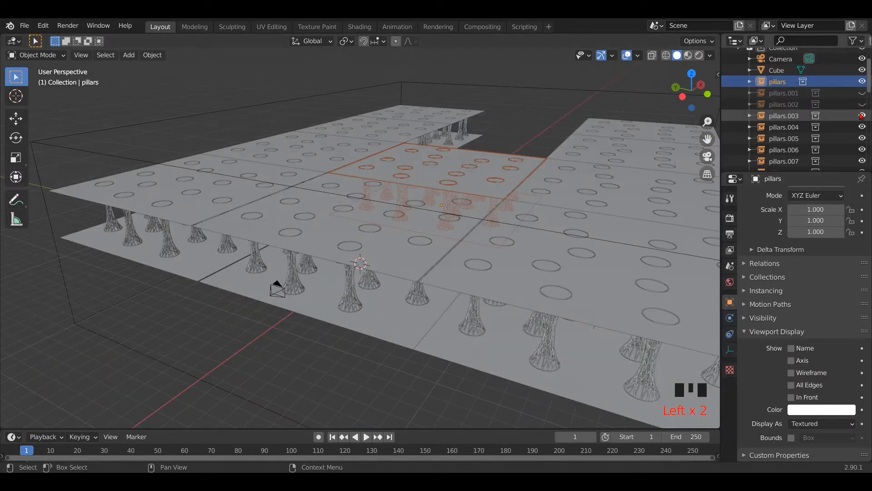
{"action": "left_click", "coordinate": [862, 116]}
{"action": "left_click", "coordinate": [862, 81]}
{"action": "left_click", "coordinate": [862, 126]}
{"action": "left_click", "coordinate": [862, 139]}
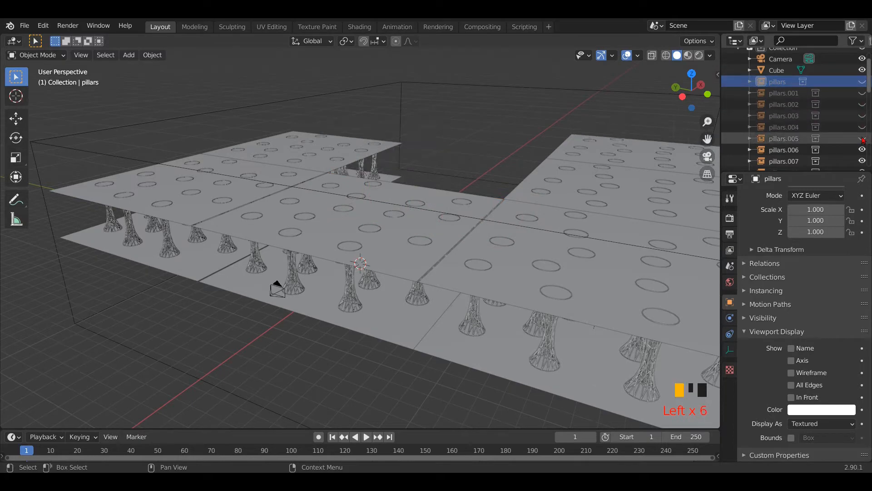
{"action": "left_click", "coordinate": [862, 149]}
{"action": "scroll", "coordinate": [862, 126], "scroll_direction": "down", "scroll_amount": 2}
{"action": "left_click", "coordinate": [862, 125]}
{"action": "left_click", "coordinate": [862, 135]}
{"action": "left_click", "coordinate": [862, 147]}
{"action": "left_click", "coordinate": [862, 159]}
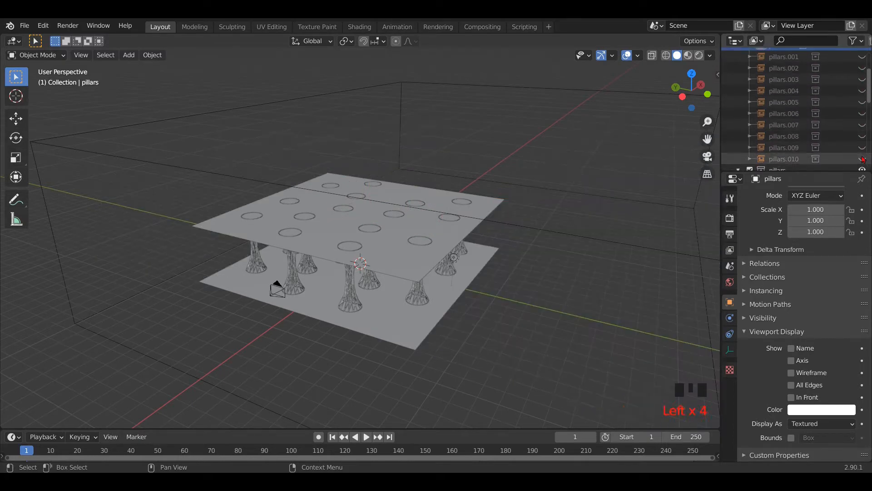
{"action": "scroll", "coordinate": [862, 159], "scroll_direction": "down", "scroll_amount": 2}
{"action": "middle_click_drag", "start_coordinate": [509, 228], "coordinate": [509, 182]}
{"action": "scroll", "coordinate": [509, 181], "scroll_direction": "up", "scroll_amount": 2}
{"action": "key", "text": "KP_0"}
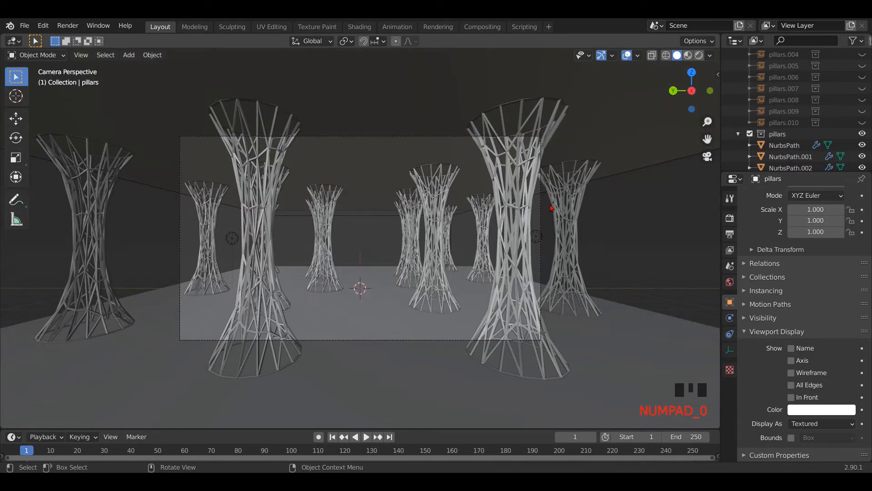
Select the camera, enlarge the timeline and set the animation's end frame to 120
{"action": "key", "text": "ctrl+z"}
{"action": "scroll", "coordinate": [800, 98], "scroll_direction": "up", "scroll_amount": 11}
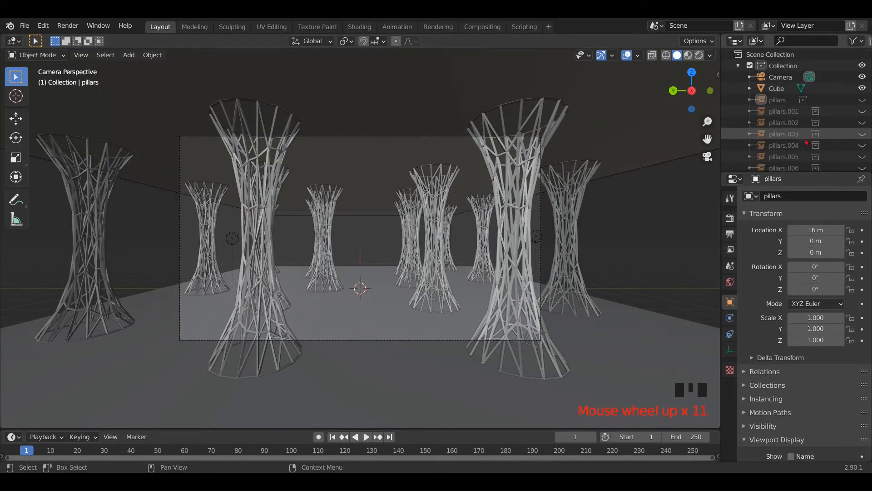
{"action": "left_click", "coordinate": [781, 77]}
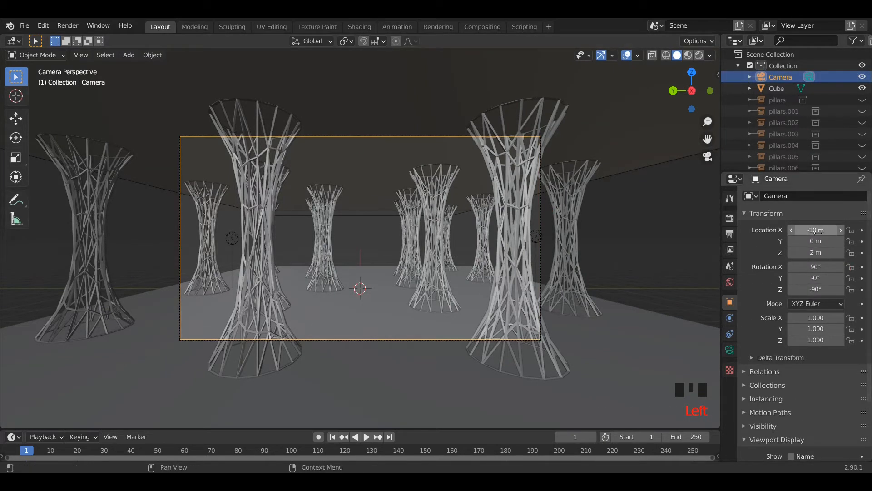
{"action": "left_click_drag", "start_coordinate": [473, 428], "coordinate": [473, 402]}
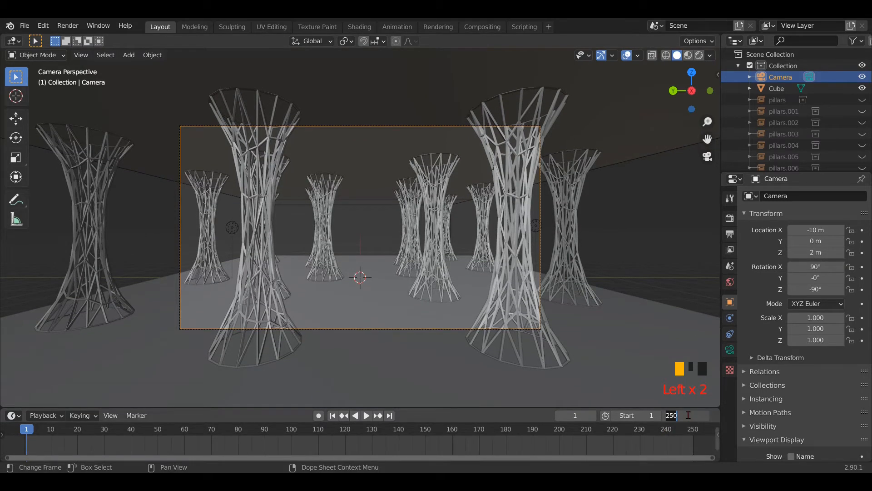
{"action": "key", "text": "Return"}
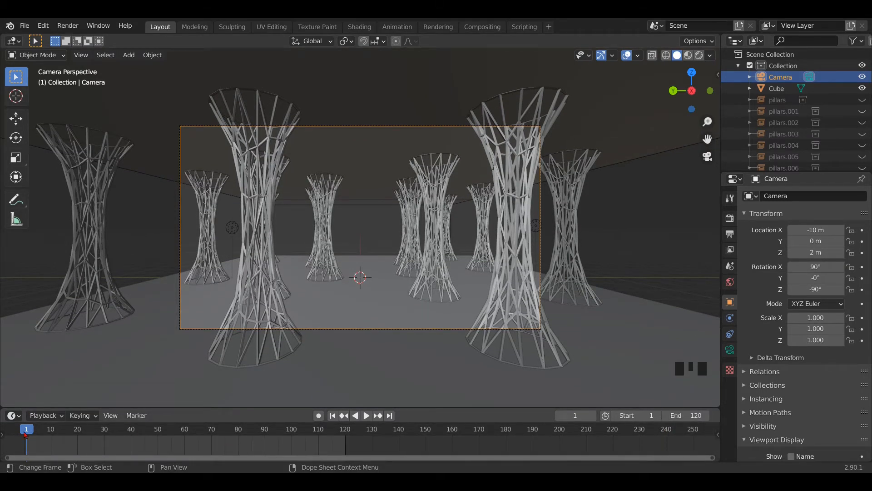
Keyframe the camera's X location at -10 m on frame 0 and at 20 m on frame 120, then return to the start frame
{"action": "left_click", "coordinate": [862, 230]}
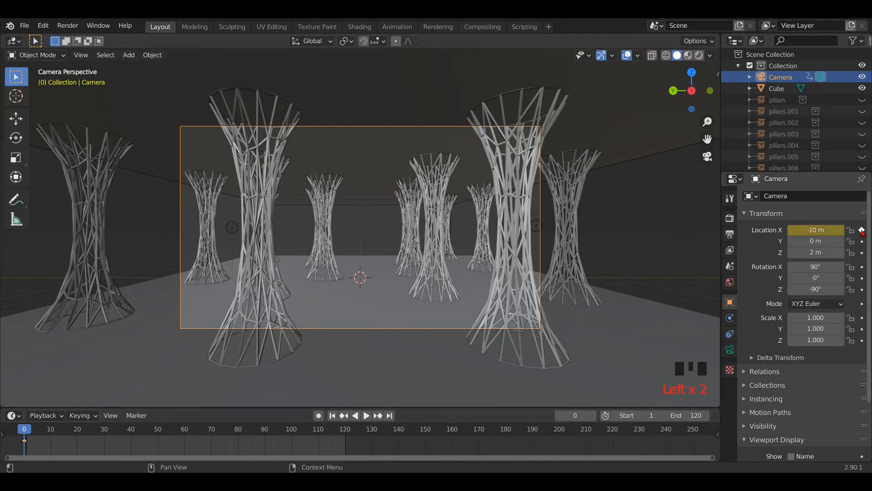
{"action": "left_click", "coordinate": [389, 416]}
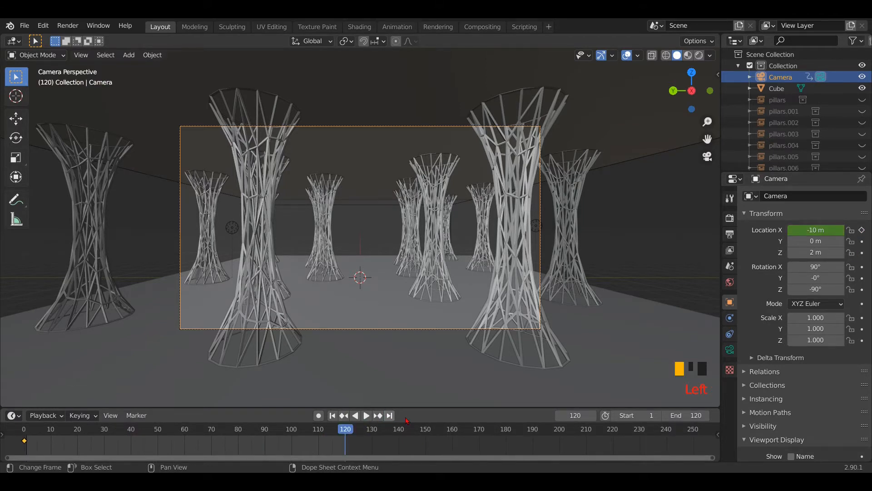
{"action": "left_click", "coordinate": [813, 231]}
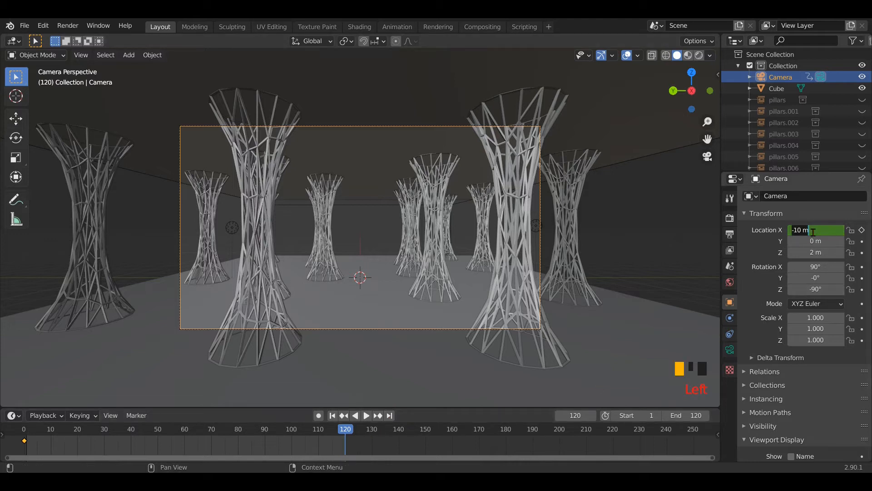
{"action": "type", "text": "20"}
{"action": "key", "text": "Return"}
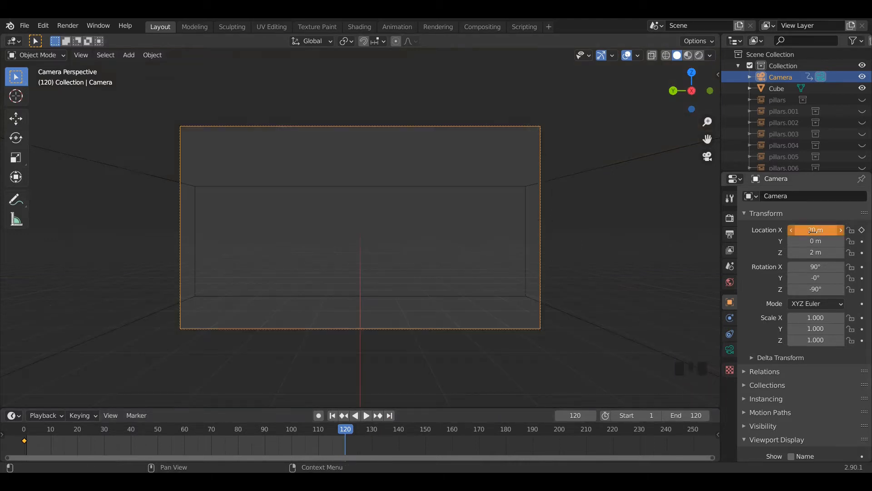
{"action": "left_click", "coordinate": [332, 415]}
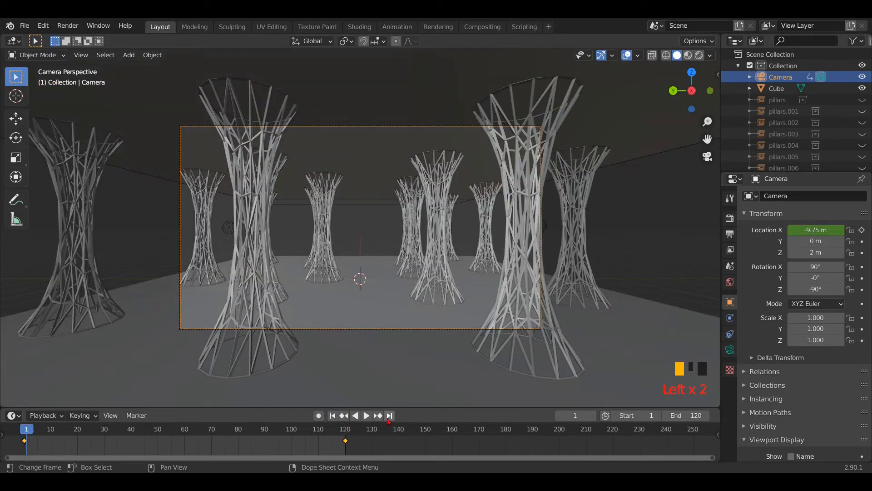
Play the camera animation in solid shading and unhide the pillars instance in the viewport
{"action": "left_click", "coordinate": [366, 416]}
{"action": "scroll", "coordinate": [393, 303], "scroll_direction": "up", "scroll_amount": 3}
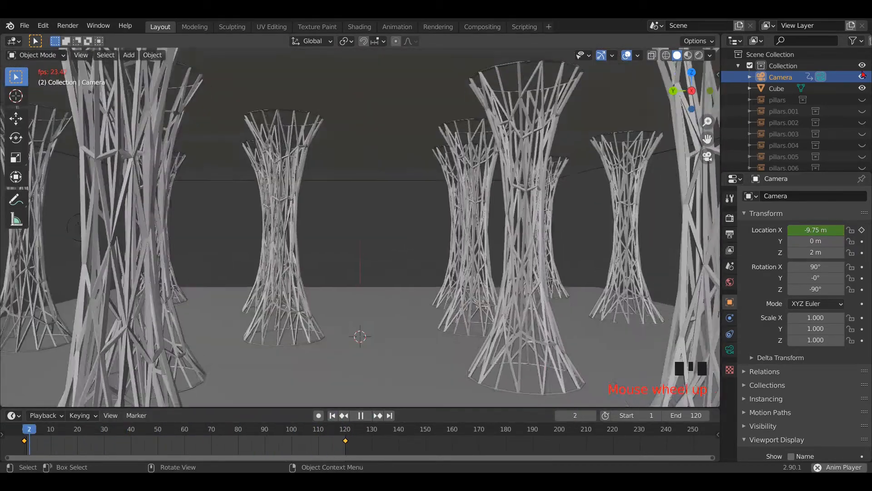
{"action": "scroll", "coordinate": [861, 107], "scroll_direction": "down", "scroll_amount": 2}
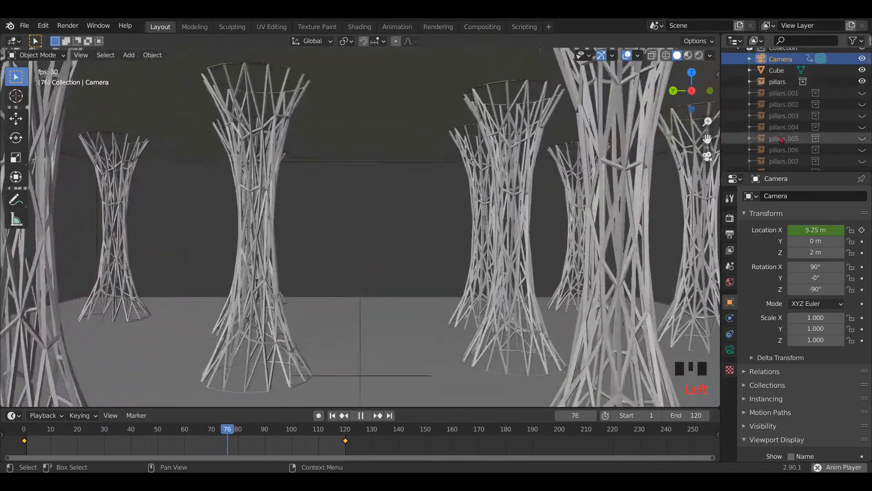
{"action": "left_click", "coordinate": [862, 81]}
Preview the camera animation in rendered shading, then return to solid shading and stop playback at frame 1
{"action": "key", "text": "Left"}
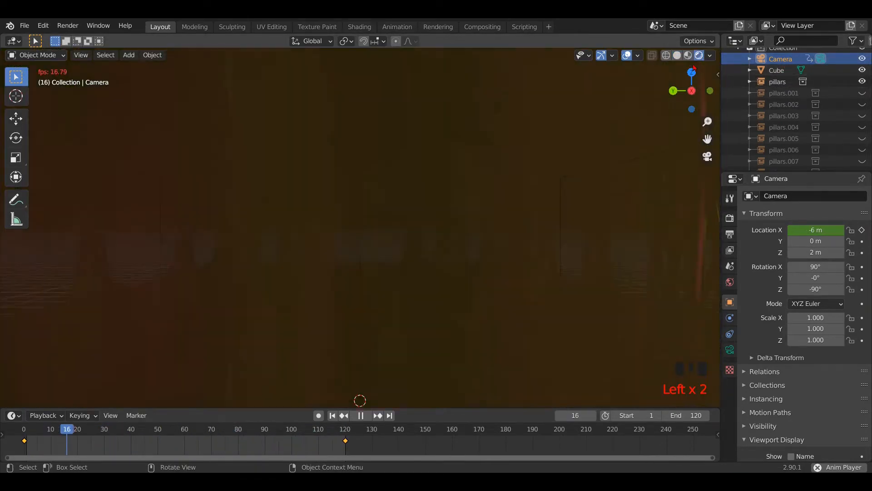
{"action": "scroll", "coordinate": [566, 192], "scroll_direction": "down", "scroll_amount": 3}
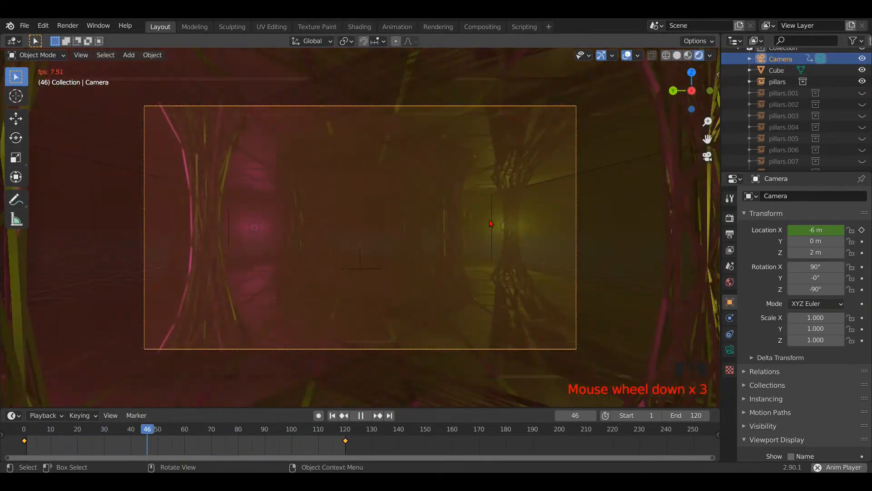
{"action": "scroll", "coordinate": [491, 224], "scroll_direction": "up", "scroll_amount": 3}
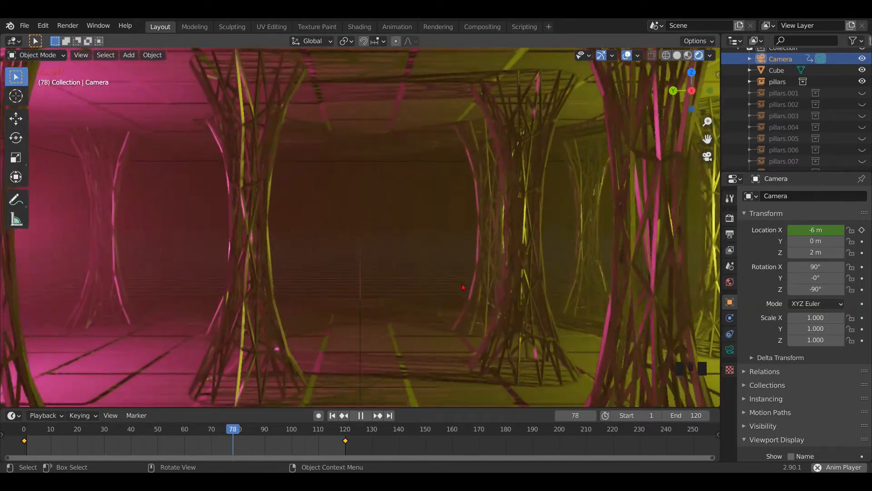
{"action": "left_click", "coordinate": [678, 55]}
{"action": "scroll", "coordinate": [403, 181], "scroll_direction": "up", "scroll_amount": 2}
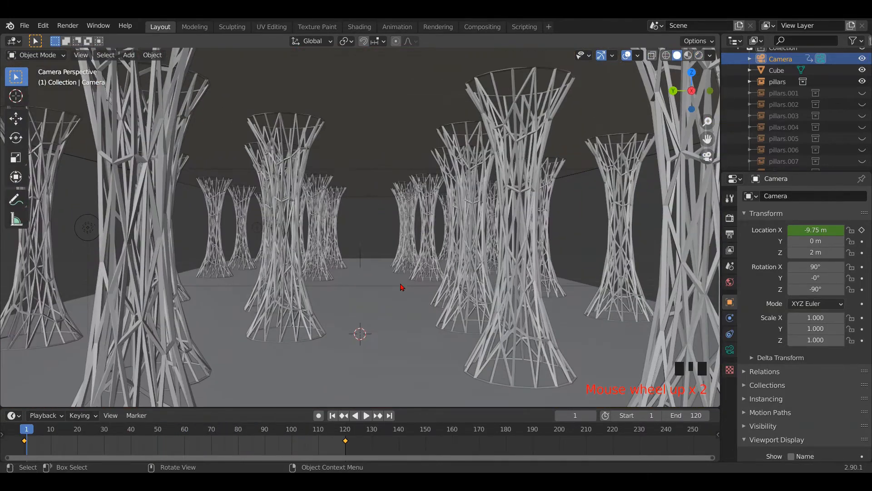
Add a cone mesh at the origin with 3 vertices and a depth of 0 m
{"action": "key", "text": "shift+a"}
{"action": "mouse_move", "coordinate": [382, 243]}
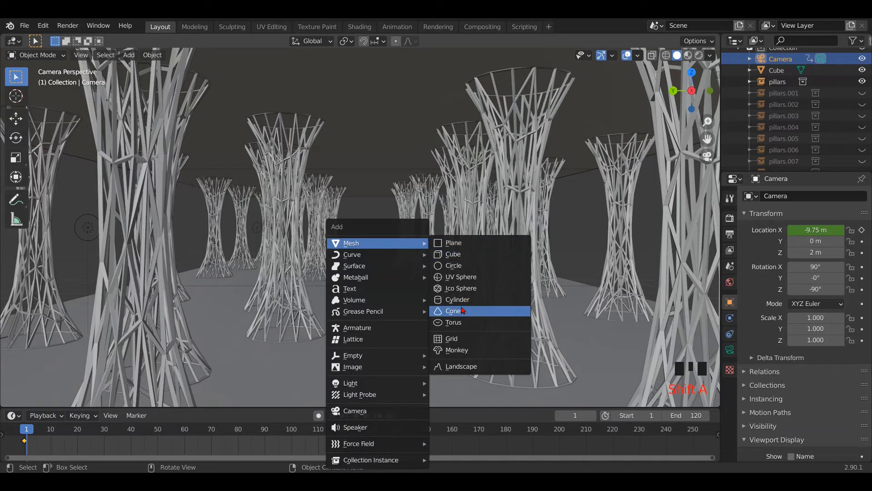
{"action": "left_click", "coordinate": [462, 309]}
{"action": "left_click", "coordinate": [166, 252]}
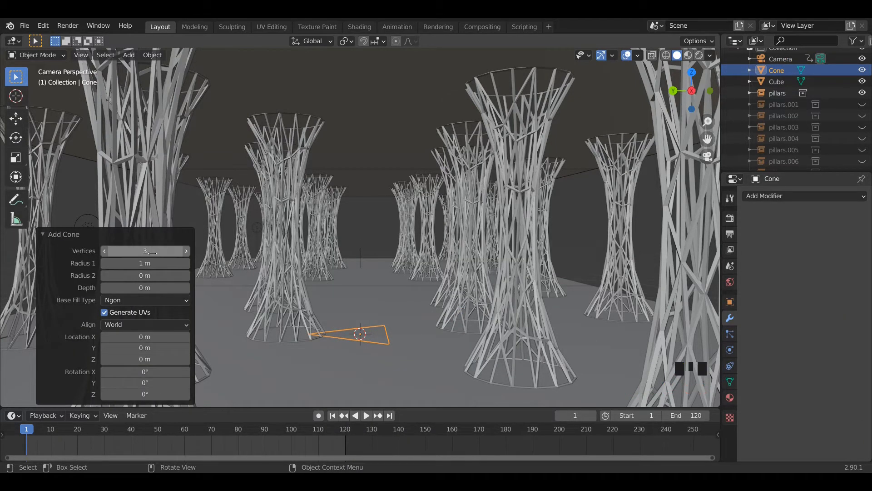
{"action": "left_click", "coordinate": [146, 288]}
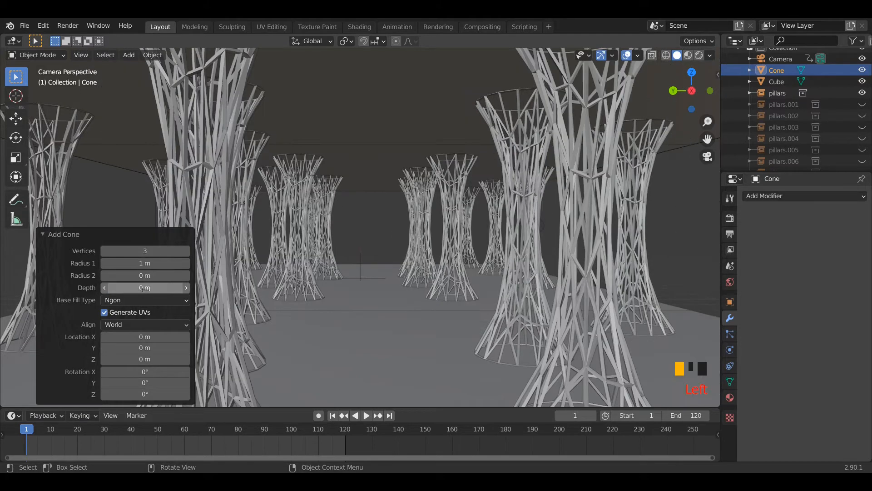
{"action": "key", "text": "Return"}
{"action": "scroll", "coordinate": [218, 302], "scroll_direction": "up", "scroll_amount": 3}
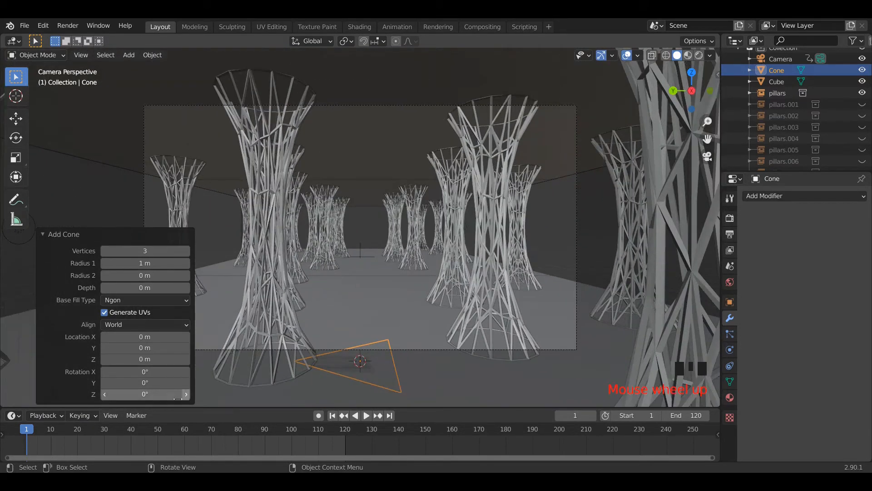
{"action": "left_click", "coordinate": [229, 330]}
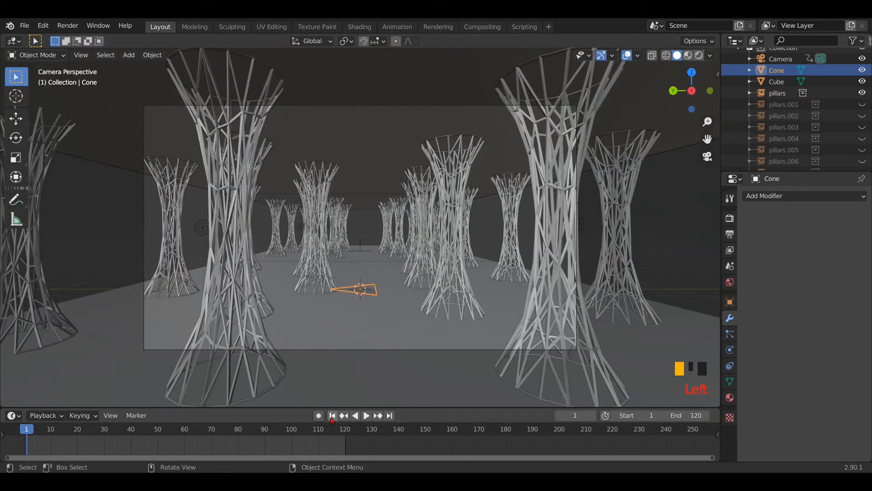
Raise the flat cone 2 m along the Z axis
{"action": "left_click", "coordinate": [366, 294]}
{"action": "left_click", "coordinate": [368, 292]}
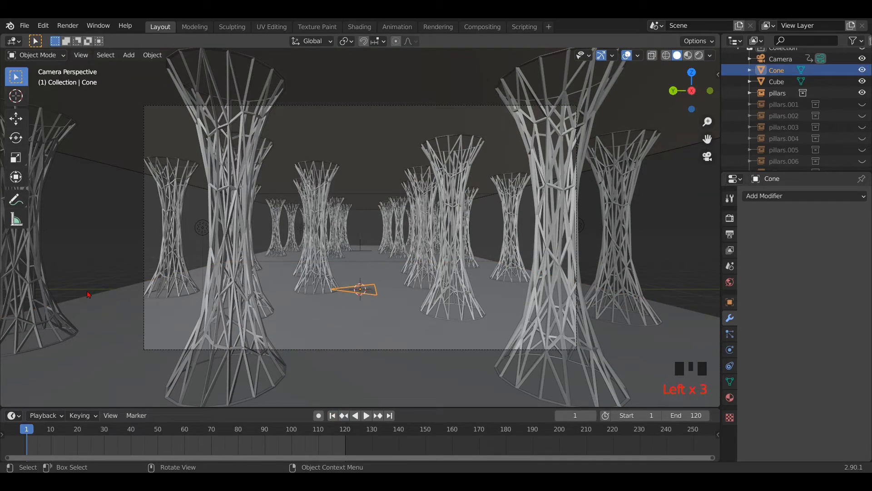
{"action": "left_click", "coordinate": [16, 120]}
{"action": "left_click_drag", "start_coordinate": [360, 237], "coordinate": [360, 237], "text": "ctrl"}
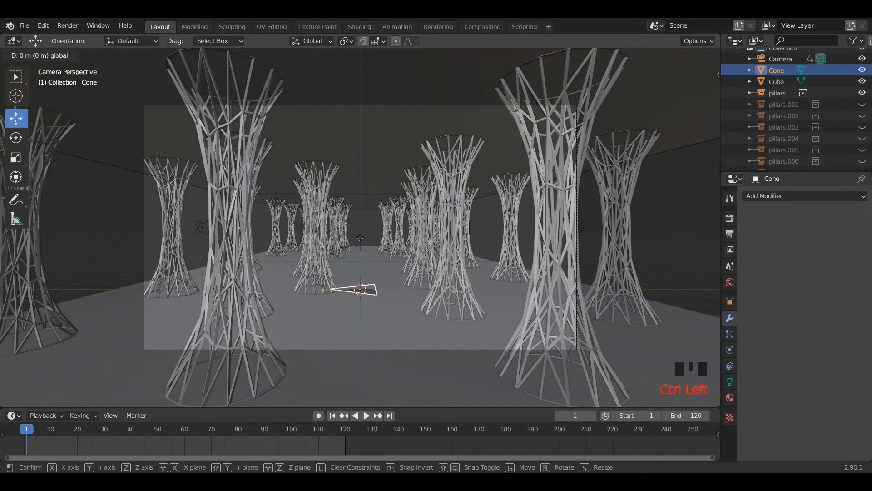
{"action": "left_click_drag", "start_coordinate": [362, 197], "coordinate": [361, 191], "text": "ctrl"}
Rotate the cone 90° about the global Y axis so it stands upright facing the camera
{"action": "key", "text": "r"}
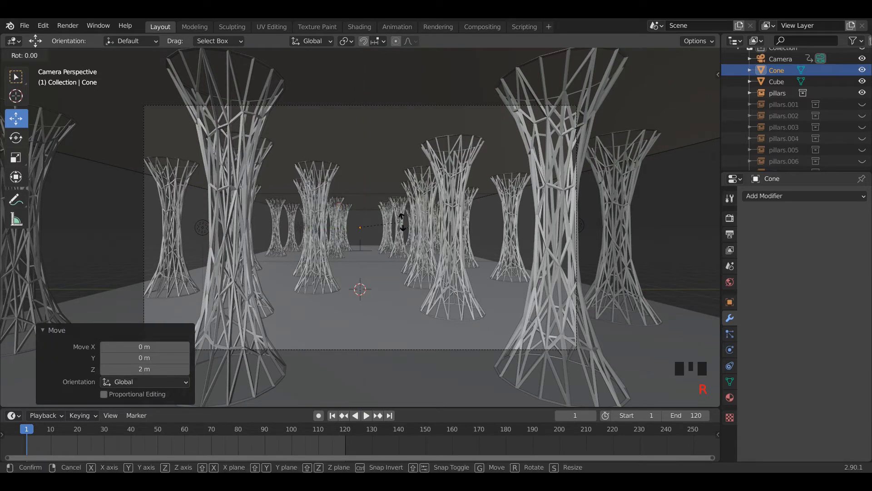
{"action": "type", "text": "y"}
{"action": "type", "text": "90"}
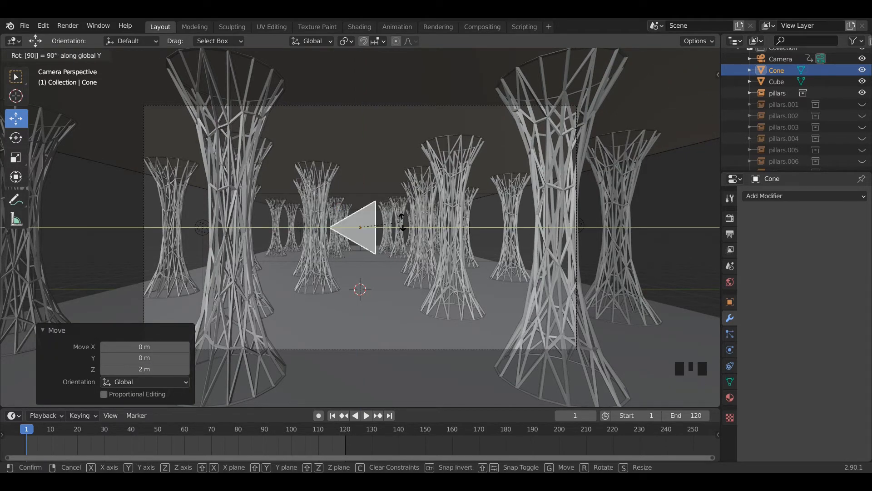
{"action": "key", "text": "Return"}
{"action": "scroll", "coordinate": [636, 273], "scroll_direction": "down", "scroll_amount": 2}
Set the cone's X location to -4 m and apply its rotation
{"action": "left_click", "coordinate": [729, 302]}
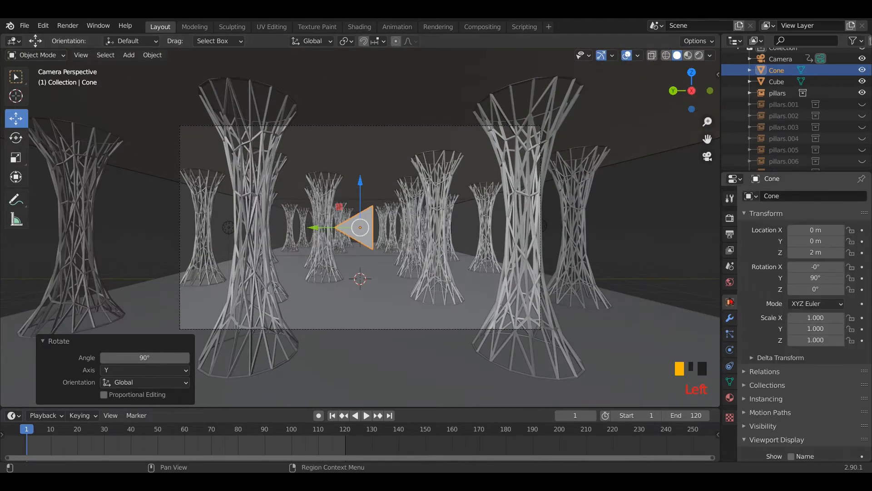
{"action": "left_click_drag", "start_coordinate": [813, 231], "coordinate": [818, 231]}
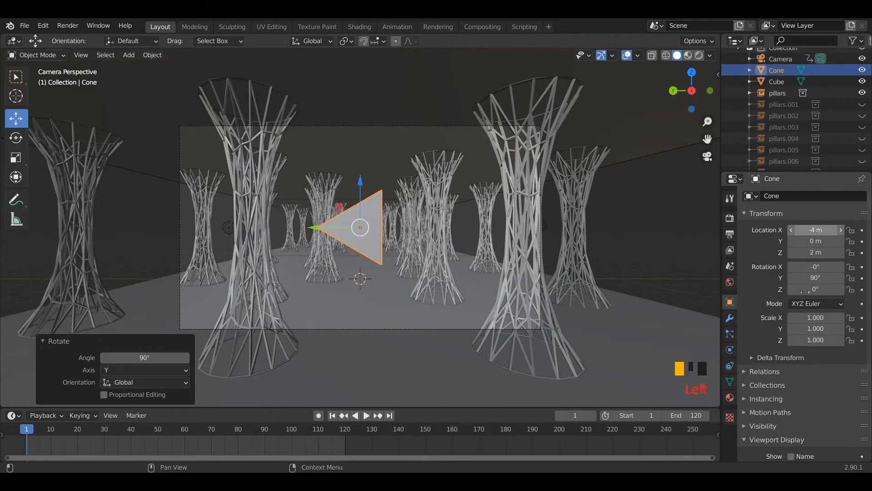
{"action": "scroll", "coordinate": [450, 275], "scroll_direction": "up", "scroll_amount": 3}
{"action": "key", "text": "ctrl+a"}
{"action": "left_click", "coordinate": [400, 283]}
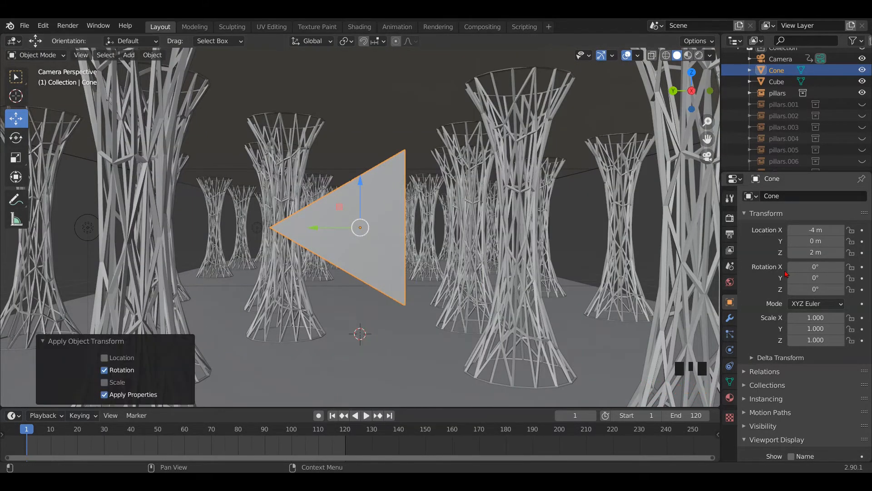
Set the cone's X rotation to 30° so the triangle points downward
{"action": "left_click_drag", "start_coordinate": [804, 268], "coordinate": [819, 264]}
{"action": "left_click", "coordinate": [819, 264]}
{"action": "type", "text": "30"}
{"action": "key", "text": "Return"}
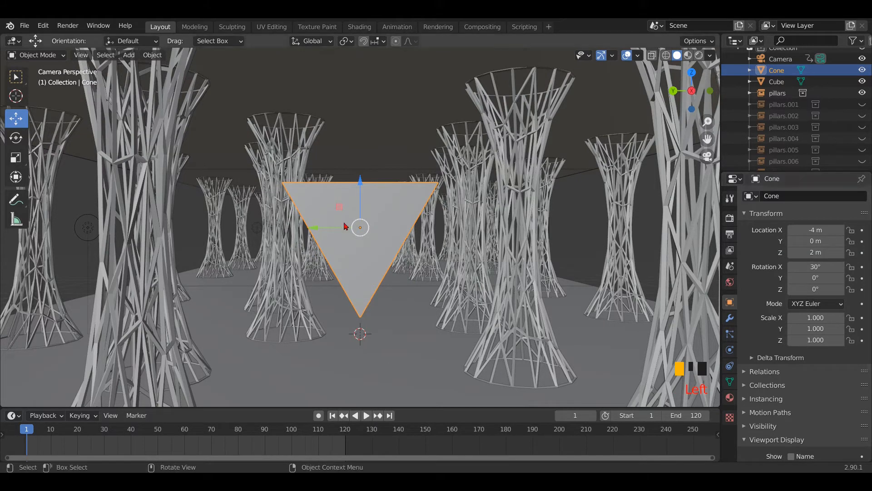
Add a Wireframe modifier to the cone
{"action": "scroll", "coordinate": [346, 226], "scroll_direction": "down", "scroll_amount": 2}
{"action": "left_click", "coordinate": [730, 318]}
{"action": "left_click", "coordinate": [779, 196]}
{"action": "left_click", "coordinate": [624, 418]}
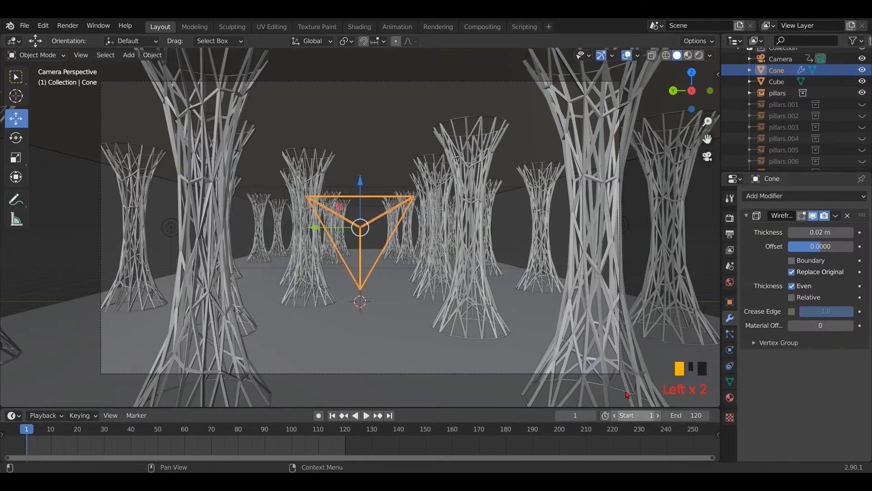
{"action": "scroll", "coordinate": [439, 262], "scroll_direction": "down", "scroll_amount": 3}
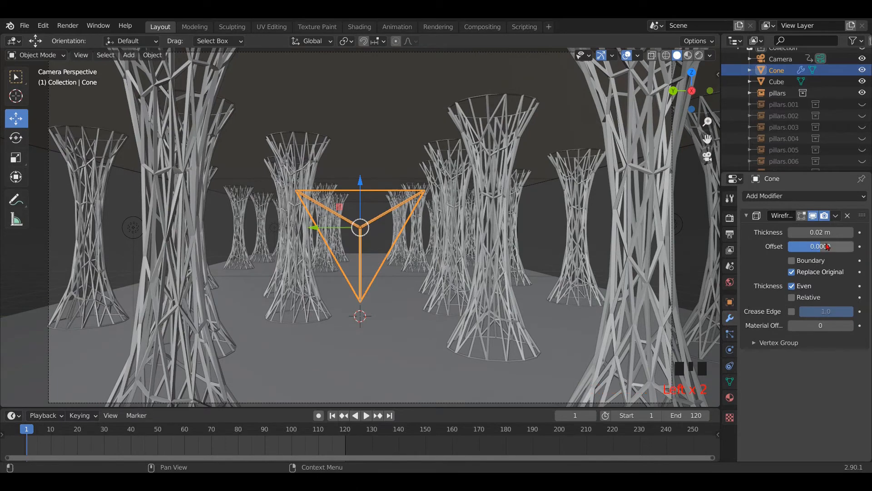
Set the Wireframe modifier's thickness to 0.04 m and enable Boundary
{"action": "left_click", "coordinate": [851, 232]}
{"action": "left_click", "coordinate": [850, 232]}
{"action": "left_click", "coordinate": [850, 232]}
{"action": "mouse_move", "coordinate": [821, 232]}
{"action": "left_mouse_down"}
{"action": "mouse_move", "coordinate": [840, 232]}
{"action": "mouse_move", "coordinate": [823, 235]}
{"action": "left_mouse_up"}
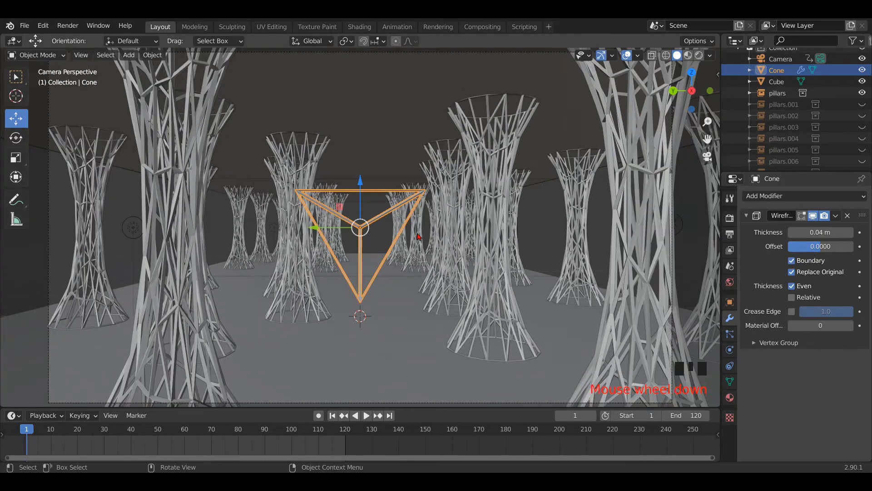
Bring the wireframe triangle closer to the camera by setting its X location to -5 m
{"action": "left_click", "coordinate": [734, 303]}
{"action": "left_click_drag", "start_coordinate": [837, 232], "coordinate": [814, 231]}
{"action": "left_click", "coordinate": [837, 232]}
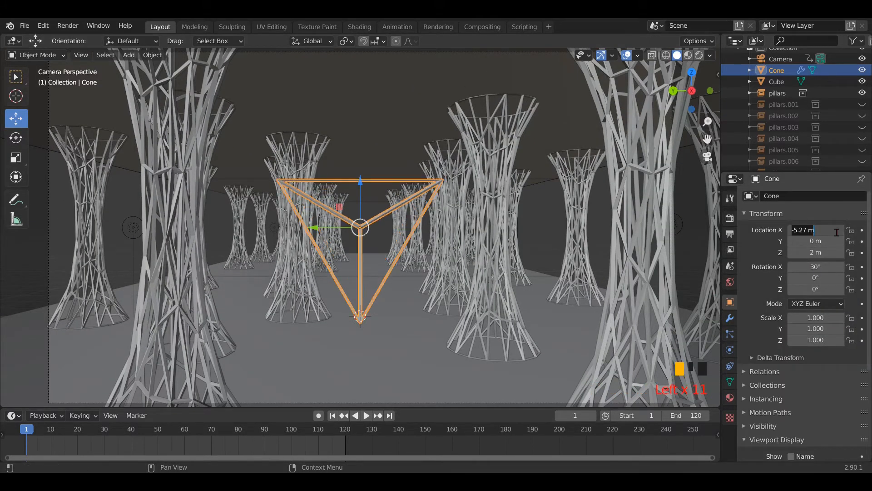
{"action": "type", "text": "-5"}
{"action": "key", "text": "Return"}
{"action": "scroll", "coordinate": [467, 264], "scroll_direction": "up", "scroll_amount": 2}
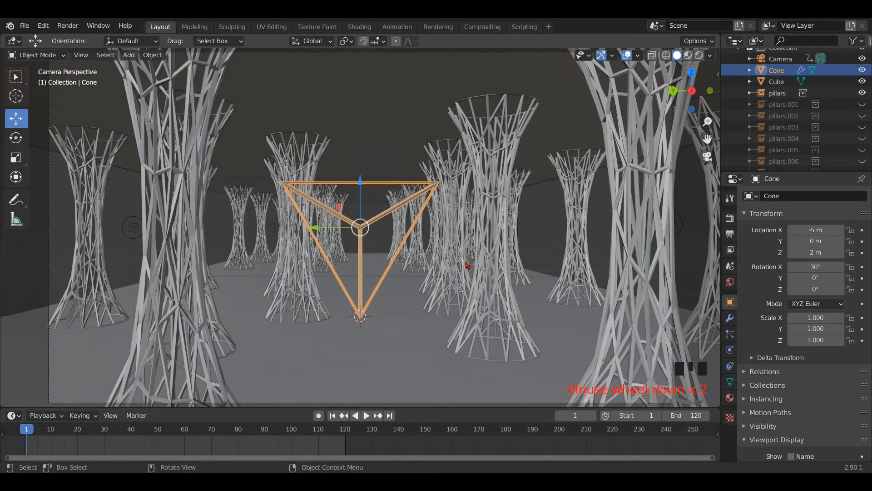
{"action": "scroll", "coordinate": [467, 265], "scroll_direction": "down", "scroll_amount": 1}
{"action": "scroll", "coordinate": [467, 265], "scroll_direction": "up", "scroll_amount": 1}
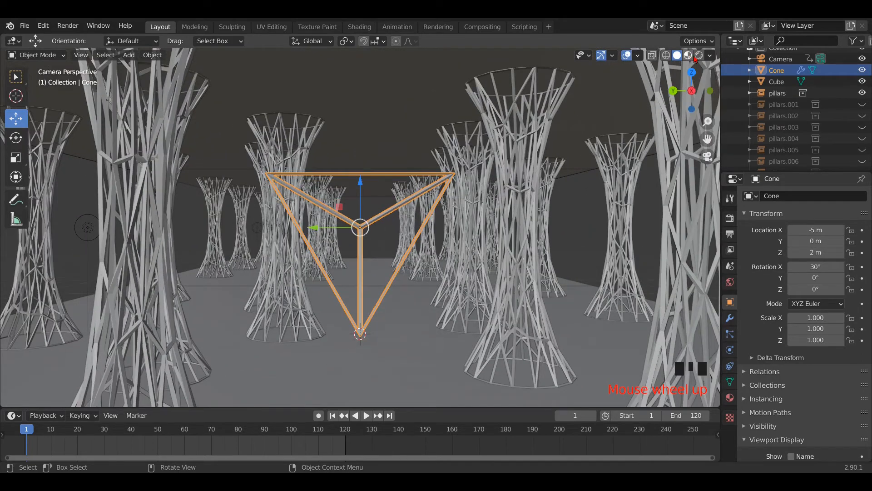
Switch to rendered shading and give the triangle a new material with an Emission surface
{"action": "left_click", "coordinate": [698, 56]}
{"action": "left_click", "coordinate": [730, 398]}
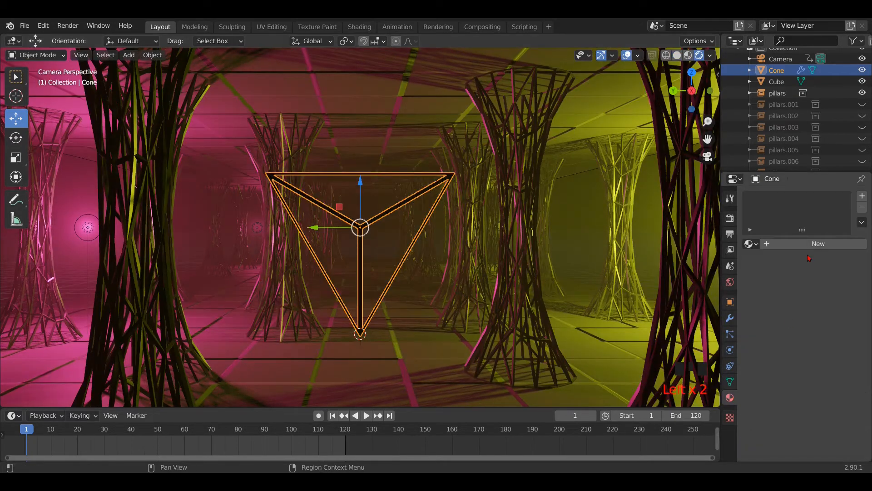
{"action": "left_click", "coordinate": [811, 244]}
{"action": "left_click", "coordinate": [831, 312]}
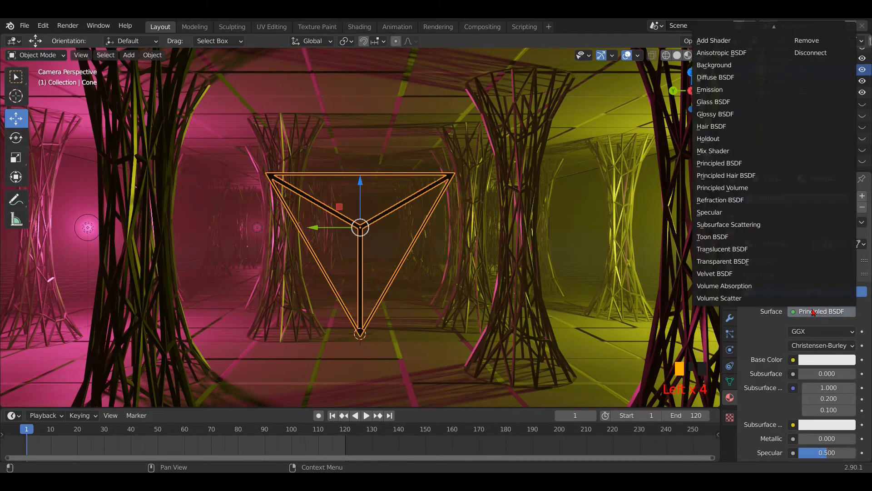
{"action": "left_click", "coordinate": [725, 93]}
Set the triangle's emission color to a magenta pink and its strength to 100
{"action": "left_click", "coordinate": [827, 332]}
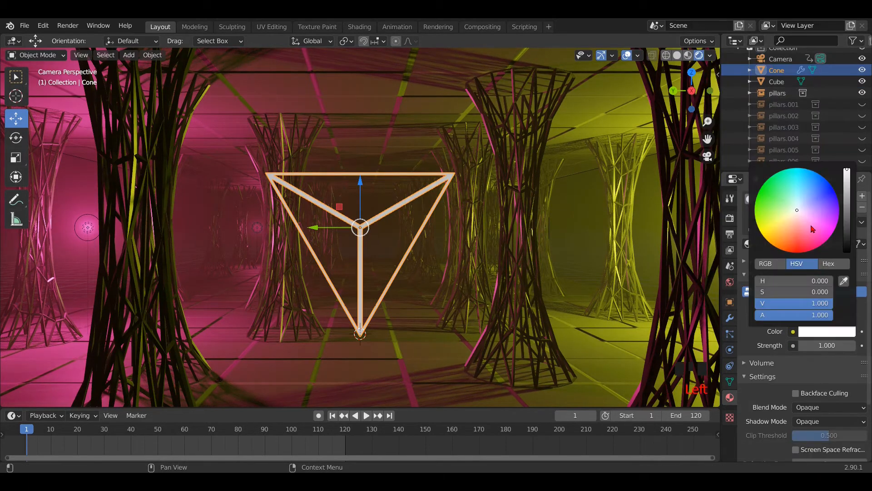
{"action": "left_click_drag", "start_coordinate": [800, 212], "coordinate": [823, 226]}
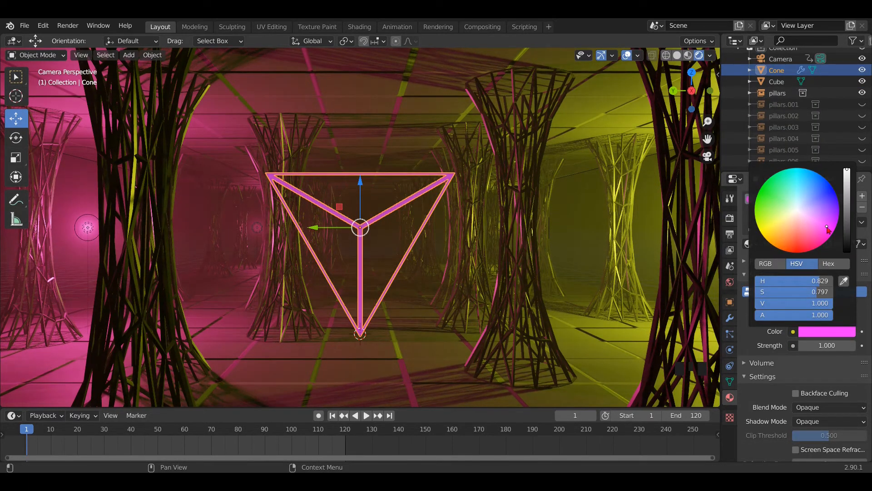
{"action": "key", "text": "Return"}
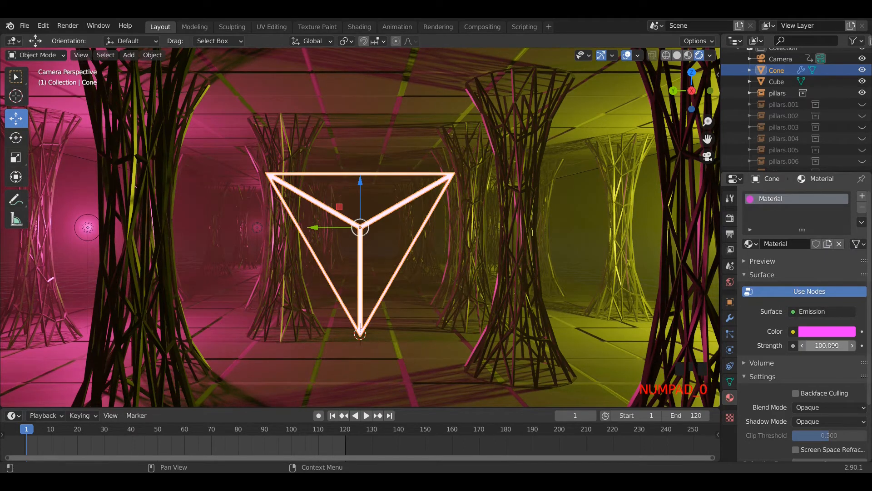
Enable Bloom, Screen Space Reflections and Ambient Occlusion for the Eevee render, then return to solid shading
{"action": "left_click", "coordinate": [730, 219]}
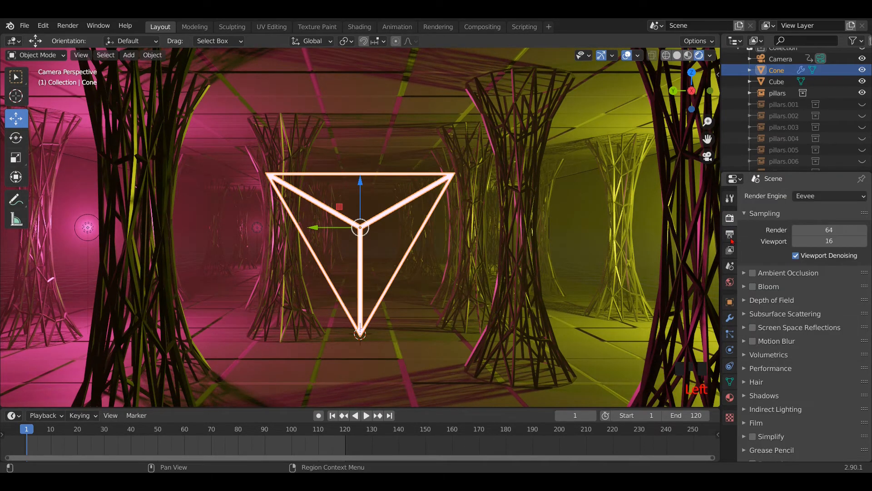
{"action": "left_click", "coordinate": [729, 234]}
{"action": "left_click", "coordinate": [730, 219]}
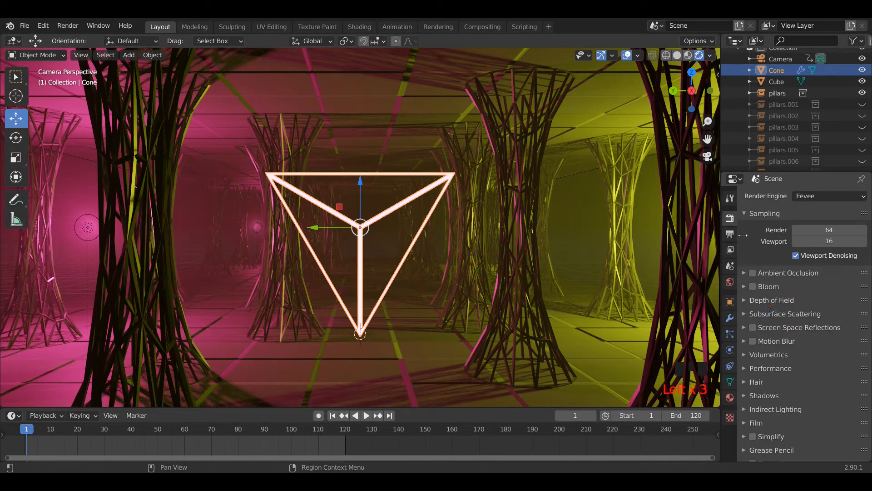
{"action": "left_click", "coordinate": [753, 287]}
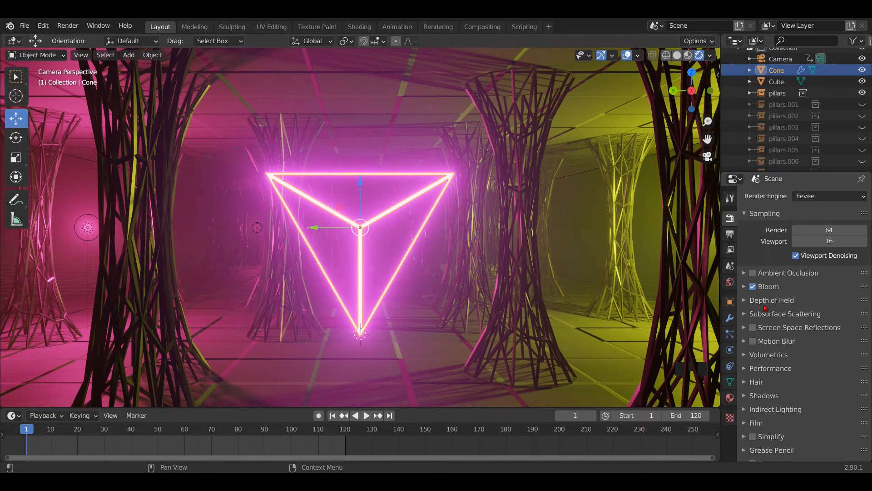
{"action": "left_click", "coordinate": [753, 327]}
{"action": "left_click", "coordinate": [753, 274]}
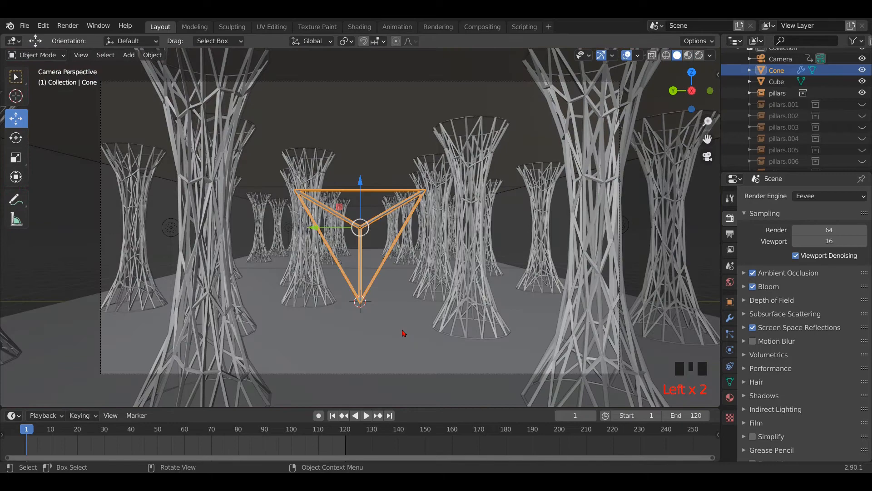
Add an ico sphere at the hall's centre and raise it 8 m along Z, above the ceiling
{"action": "left_click", "coordinate": [404, 333]}
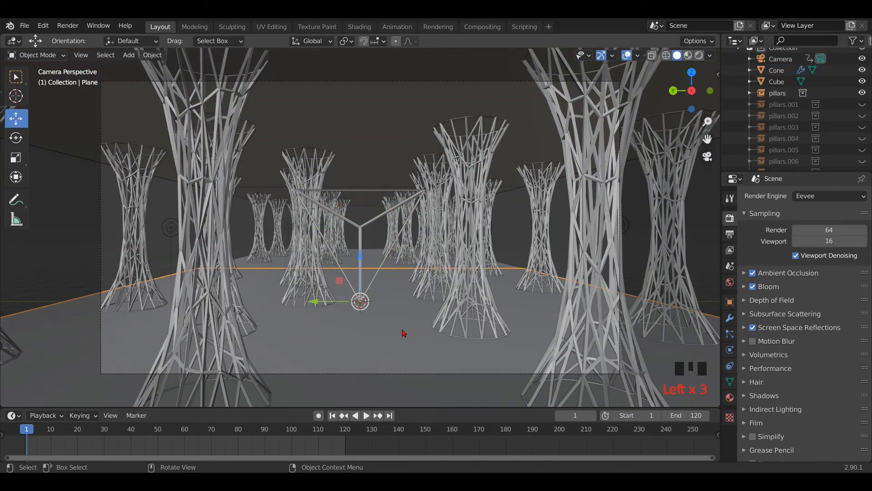
{"action": "scroll", "coordinate": [404, 333], "scroll_direction": "down", "scroll_amount": 5}
{"action": "middle_click_drag", "start_coordinate": [404, 333], "coordinate": [398, 335]}
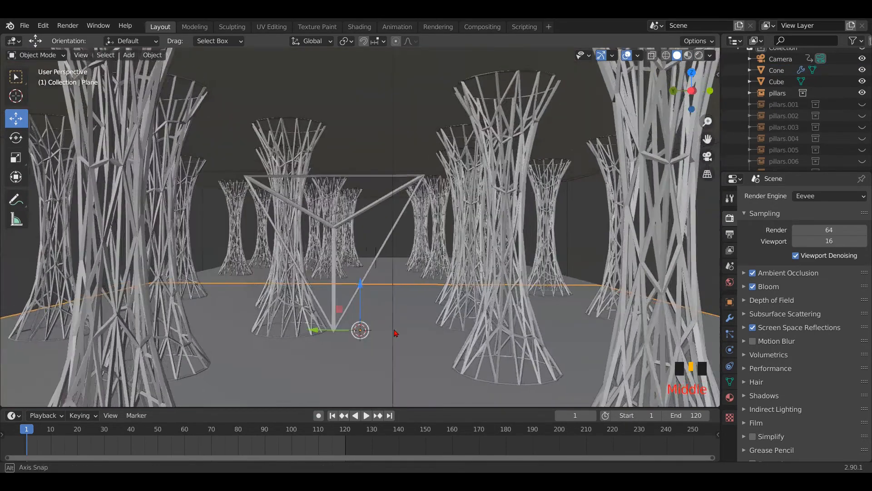
{"action": "scroll", "coordinate": [391, 336], "scroll_direction": "down", "scroll_amount": 3}
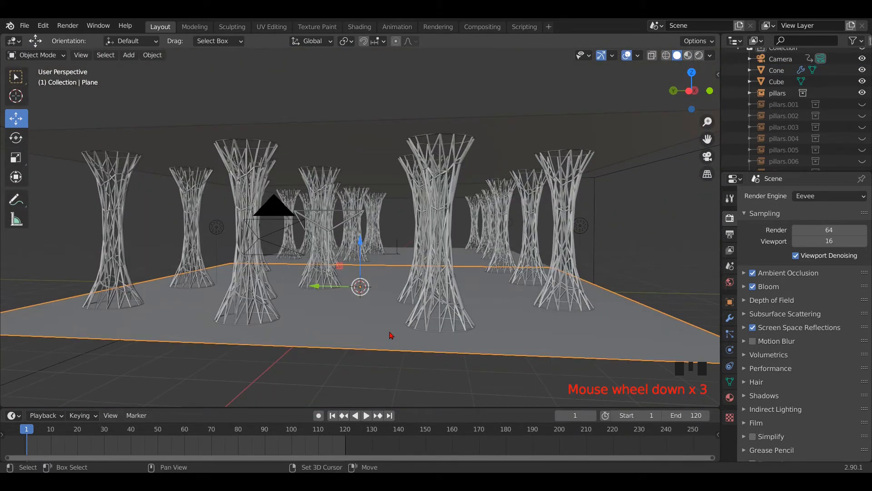
{"action": "key", "text": "shift+a"}
{"action": "mouse_move", "coordinate": [400, 243]}
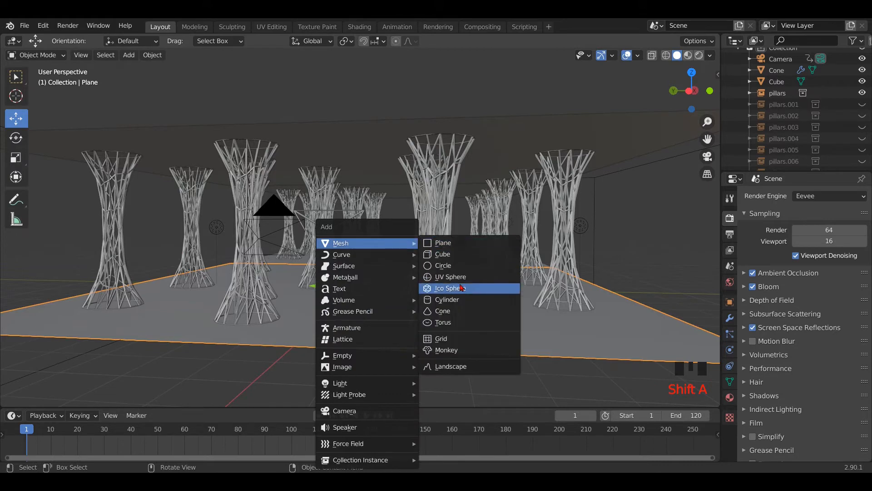
{"action": "left_click", "coordinate": [462, 291]}
{"action": "left_click_drag", "start_coordinate": [362, 246], "coordinate": [362, 45], "text": "ctrl"}
{"action": "scroll", "coordinate": [377, 373], "scroll_direction": "down", "scroll_amount": 2}
{"action": "scroll", "coordinate": [377, 372], "scroll_direction": "down", "scroll_amount": 3}
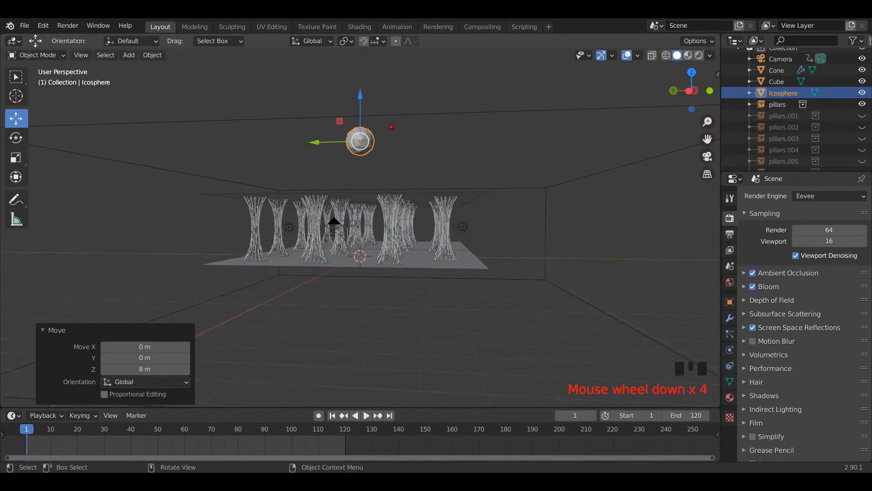
Move the icosphere about 5.1 m further up and about -32 m along Y, well outside the hall
{"action": "left_click_drag", "start_coordinate": [361, 93], "coordinate": [357, 381]}
{"action": "scroll", "coordinate": [356, 381], "scroll_direction": "down", "scroll_amount": 2}
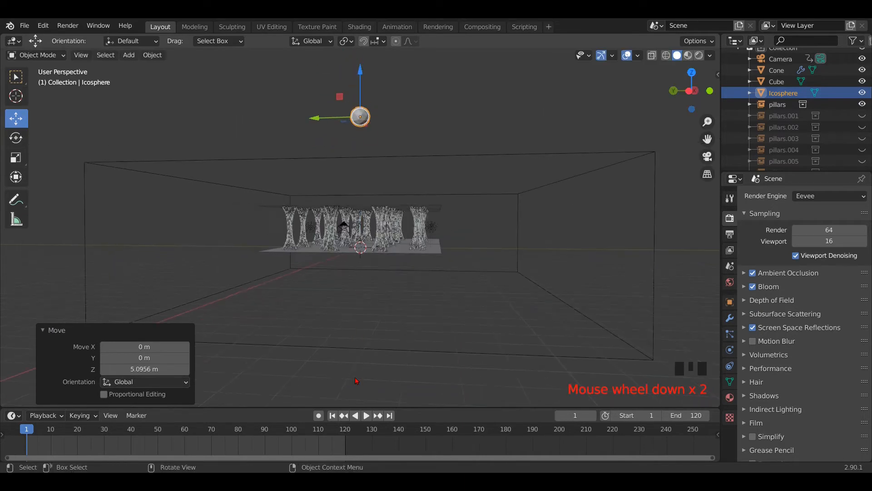
{"action": "scroll", "coordinate": [357, 380], "scroll_direction": "up", "scroll_amount": 3}
{"action": "scroll", "coordinate": [301, 175], "scroll_direction": "down", "scroll_amount": 4}
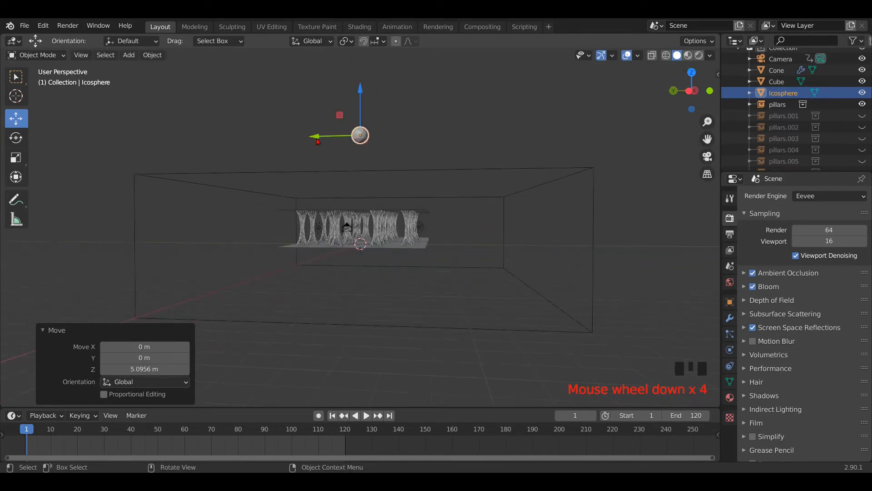
{"action": "left_click_drag", "start_coordinate": [318, 141], "coordinate": [484, 139]}
{"action": "left_click", "coordinate": [605, 140]}
{"action": "scroll", "coordinate": [355, 291], "scroll_direction": "up", "scroll_amount": 5}
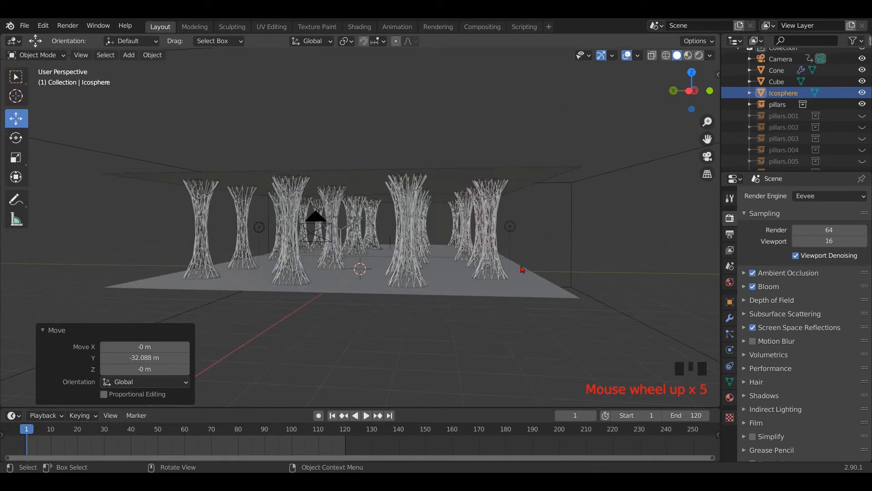
Add a Hair particle system to the floor plane and set its number to 100
{"action": "left_click", "coordinate": [355, 291]}
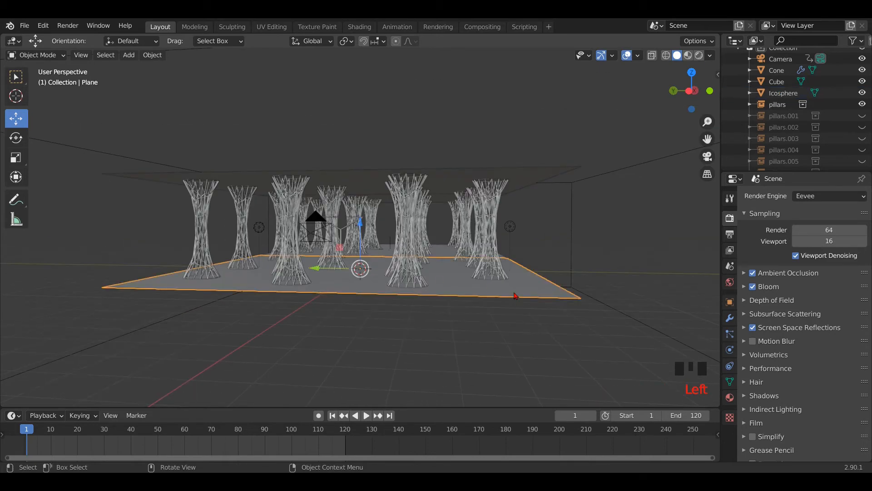
{"action": "left_click", "coordinate": [729, 334]}
{"action": "left_click", "coordinate": [862, 198]}
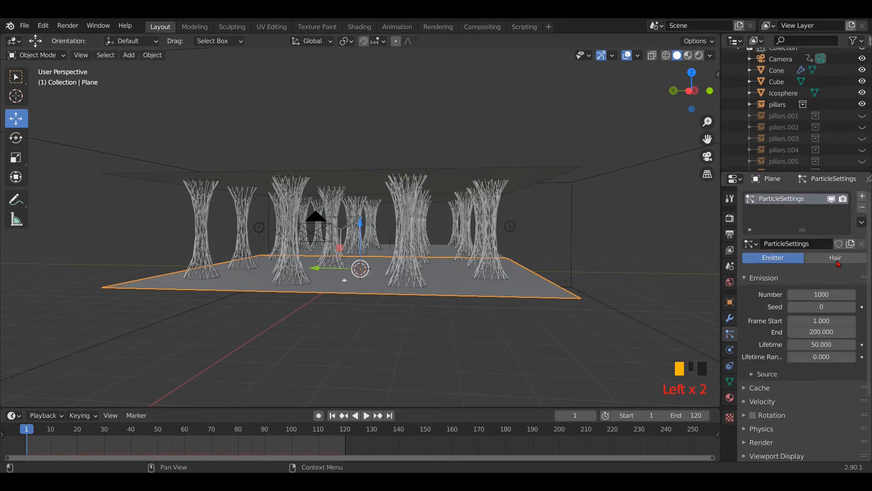
{"action": "left_click", "coordinate": [836, 258]}
{"action": "left_click", "coordinate": [810, 305]}
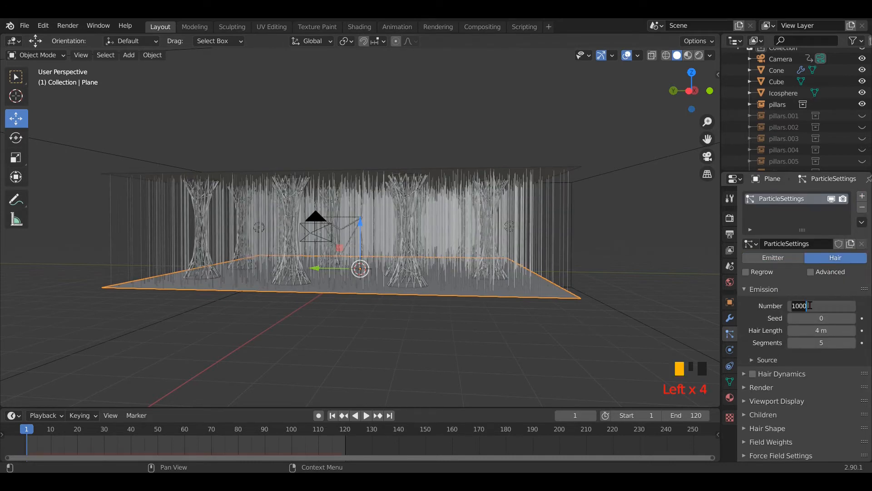
{"action": "key", "text": "Return"}
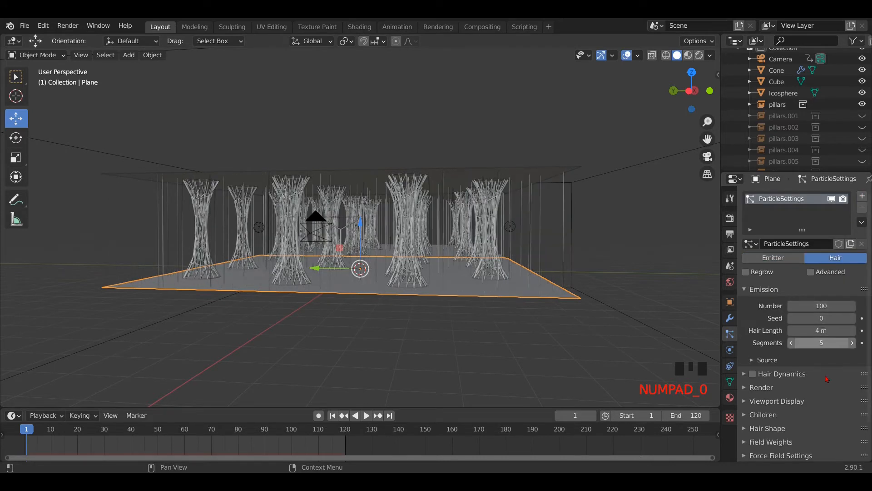
Render the floor's particles as Object, using the Icosphere as the instance object
{"action": "left_click", "coordinate": [762, 387]}
{"action": "scroll", "coordinate": [764, 392], "scroll_direction": "down", "scroll_amount": 6}
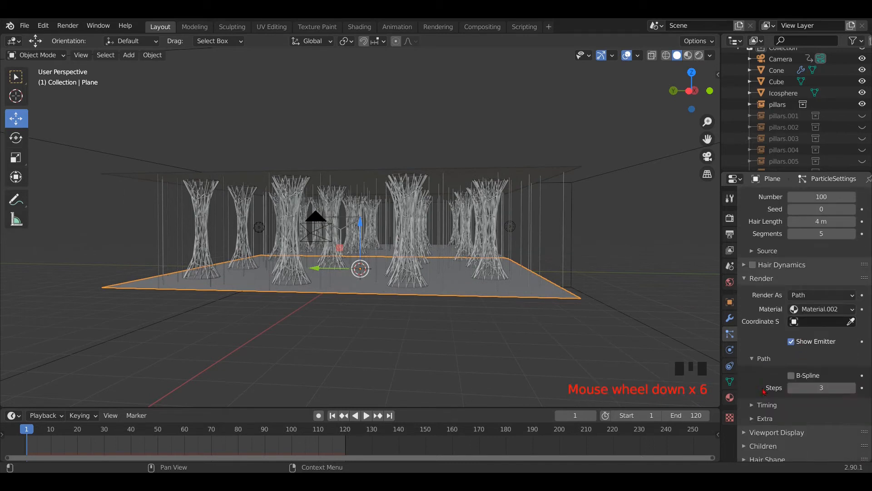
{"action": "scroll", "coordinate": [827, 301], "scroll_direction": "down", "scroll_amount": 1}
{"action": "left_click", "coordinate": [822, 278]}
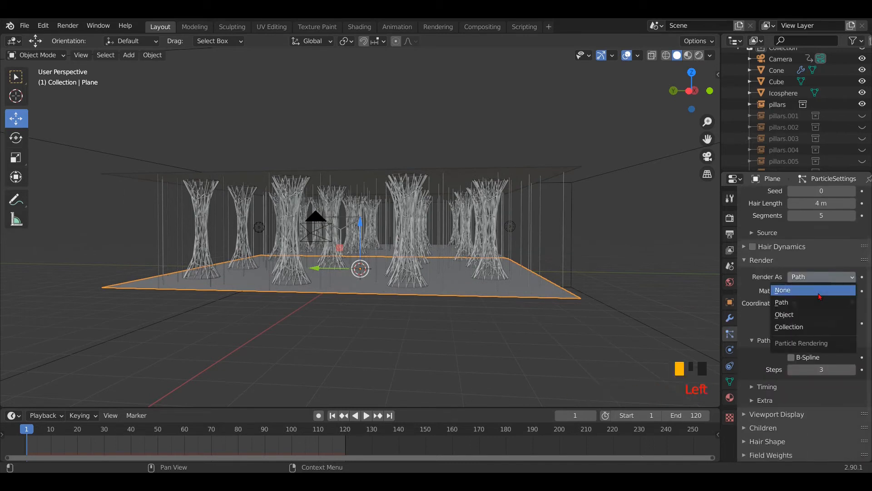
{"action": "left_click", "coordinate": [809, 315]}
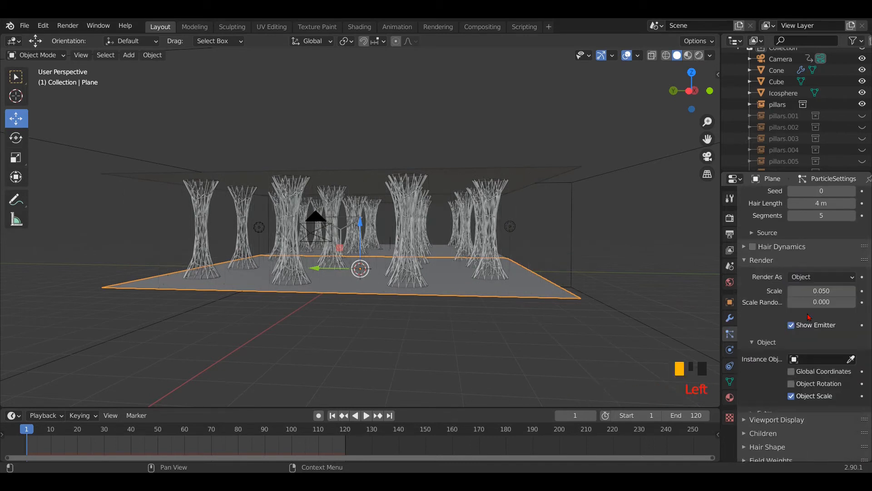
{"action": "left_click", "coordinate": [813, 359]}
{"action": "left_click", "coordinate": [811, 359]}
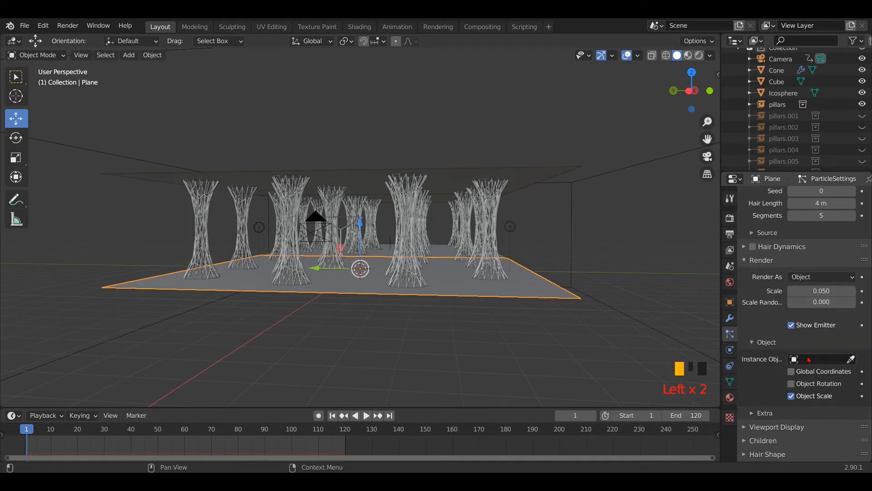
{"action": "left_click", "coordinate": [809, 359]}
{"action": "left_click", "coordinate": [778, 274]}
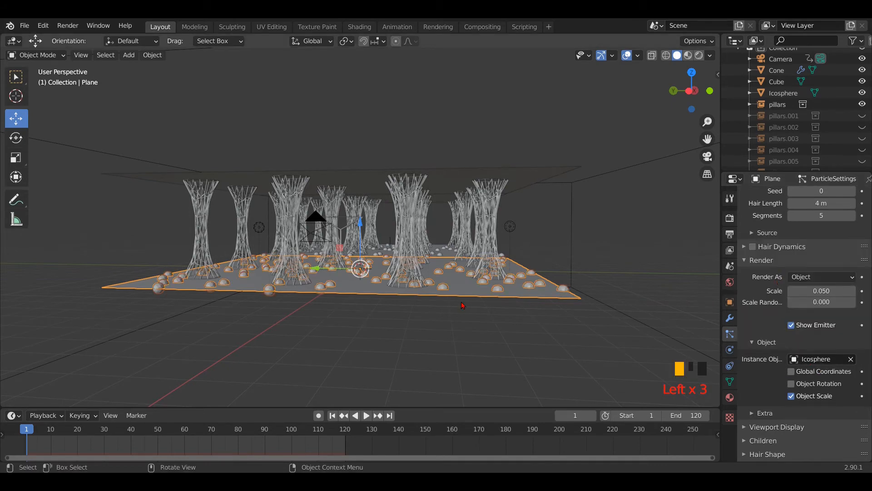
Set the particles' scale randomness to 1.000 and their scale to 0.010
{"action": "scroll", "coordinate": [767, 405], "scroll_direction": "down", "scroll_amount": 1}
{"action": "scroll", "coordinate": [768, 404], "scroll_direction": "down", "scroll_amount": 1}
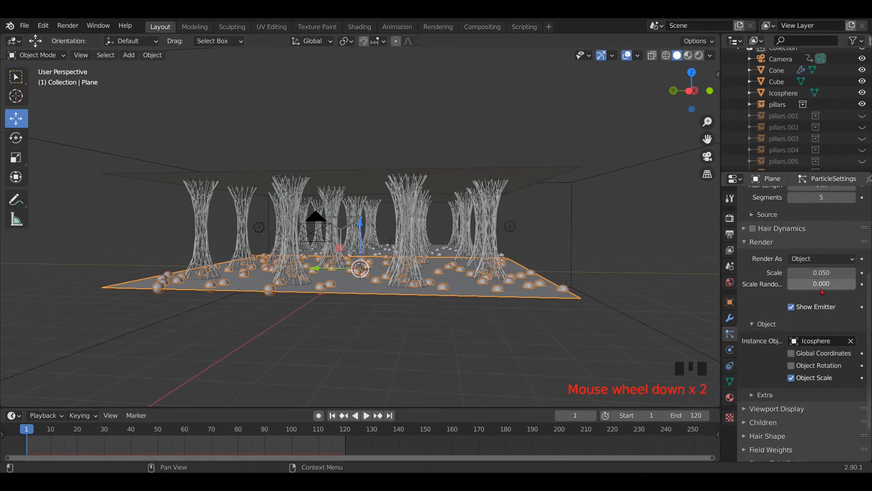
{"action": "left_click_drag", "start_coordinate": [821, 287], "coordinate": [831, 288]}
{"action": "mouse_move", "coordinate": [825, 283]}
{"action": "left_mouse_down"}
{"action": "mouse_move", "coordinate": [857, 284]}
{"action": "mouse_move", "coordinate": [831, 273]}
{"action": "left_mouse_up"}
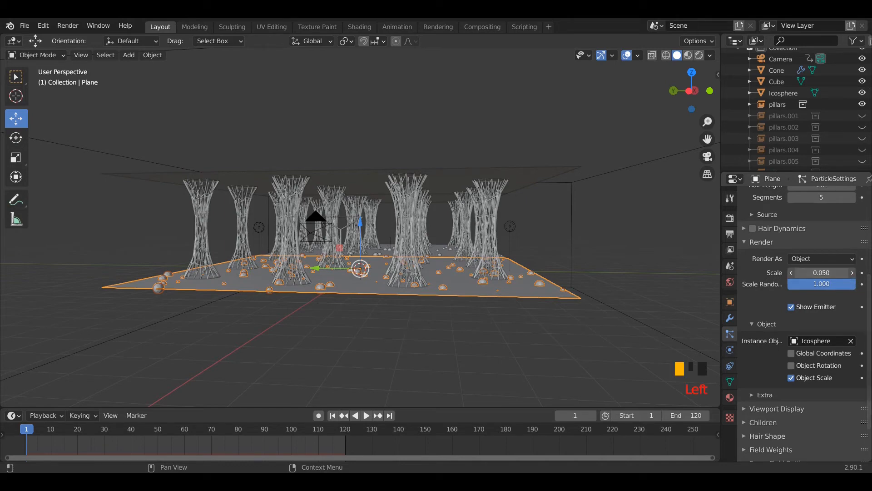
Shade the icosphere smooth and assign it the existing pink emission material named Material
{"action": "scroll", "coordinate": [463, 288], "scroll_direction": "down", "scroll_amount": 11}
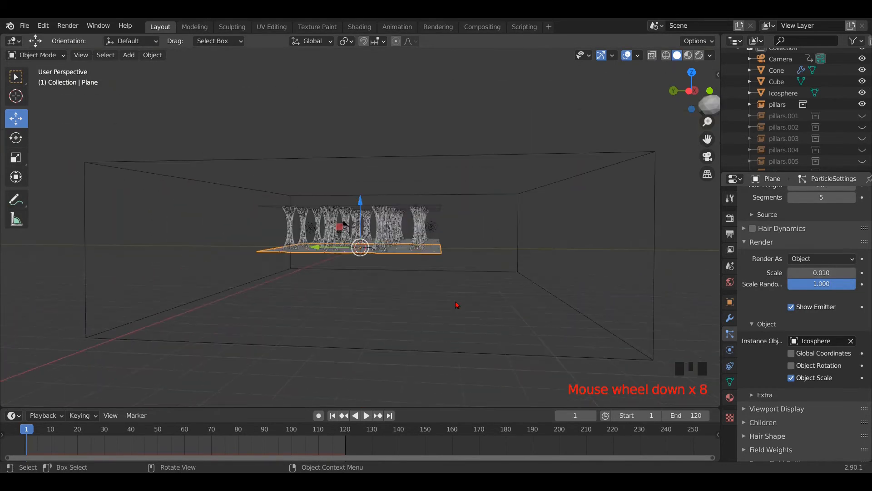
{"action": "left_click", "coordinate": [554, 162]}
{"action": "right_click", "coordinate": [554, 162]}
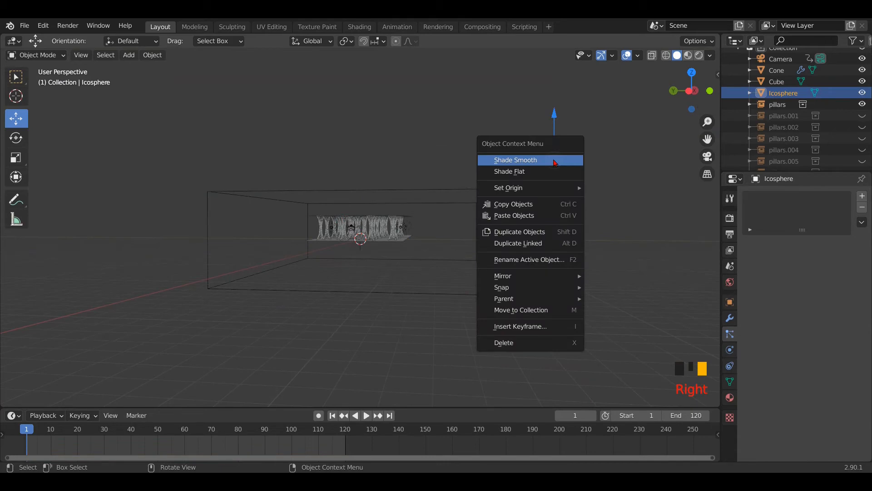
{"action": "left_click", "coordinate": [554, 163]}
{"action": "left_click", "coordinate": [730, 398]}
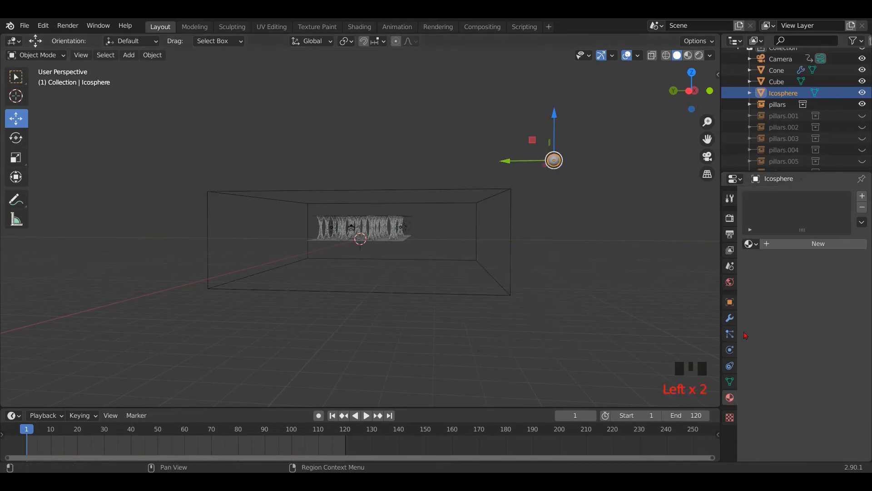
{"action": "left_click", "coordinate": [749, 243]}
{"action": "left_click", "coordinate": [707, 267]}
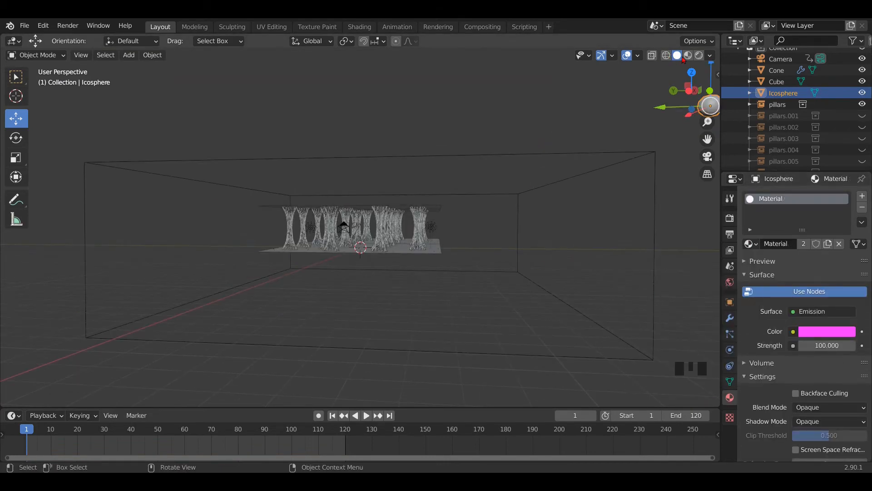
Check the glowing floor particles in rendered shading, from outside the hall and through the camera
{"action": "left_click", "coordinate": [700, 55]}
{"action": "scroll", "coordinate": [393, 291], "scroll_direction": "up", "scroll_amount": 5}
{"action": "scroll", "coordinate": [393, 291], "scroll_direction": "down", "scroll_amount": 2}
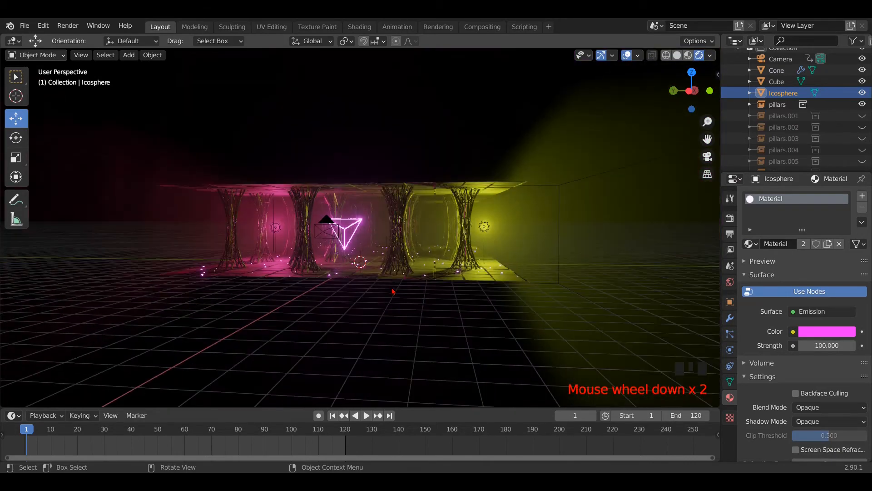
{"action": "key", "text": "KP_0"}
{"action": "scroll", "coordinate": [393, 291], "scroll_direction": "up", "scroll_amount": 5}
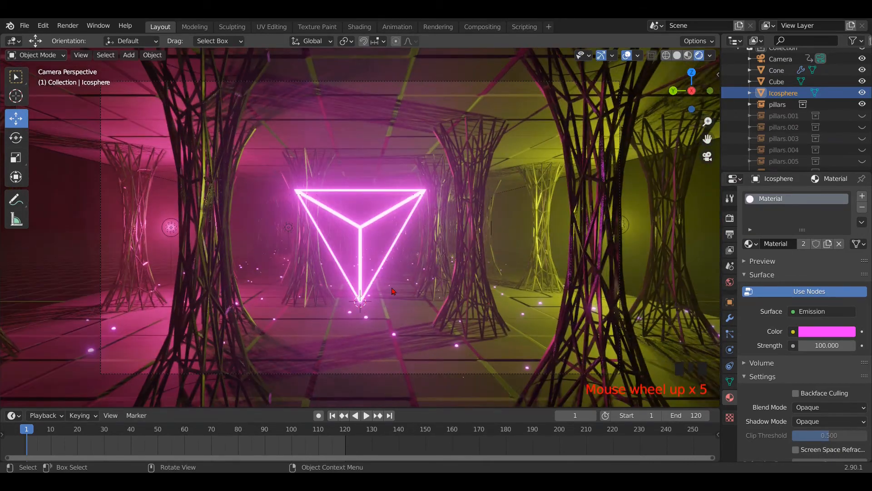
{"action": "scroll", "coordinate": [393, 291], "scroll_direction": "down", "scroll_amount": 6}
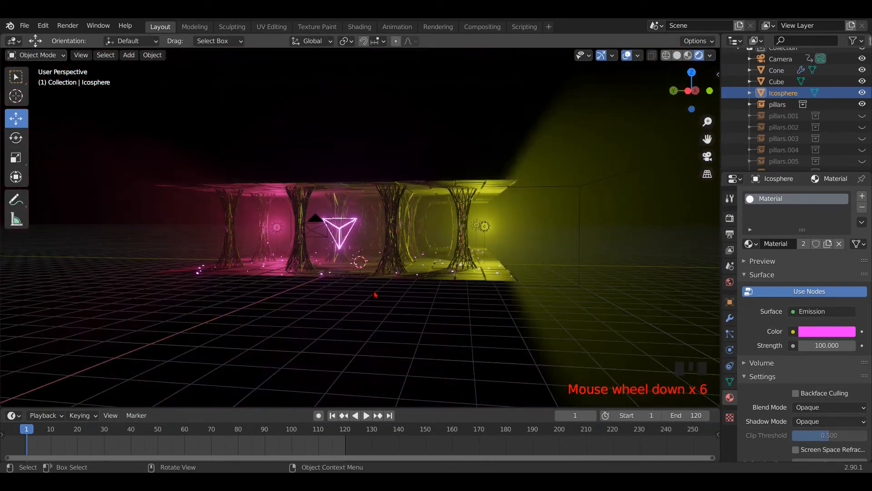
{"action": "middle_click_drag", "start_coordinate": [375, 294], "coordinate": [396, 255]}
Return to solid shading and enter Edit Mode on the icosphere with the Move tool active
{"action": "left_click", "coordinate": [677, 55]}
{"action": "scroll", "coordinate": [563, 164], "scroll_direction": "down", "scroll_amount": 4}
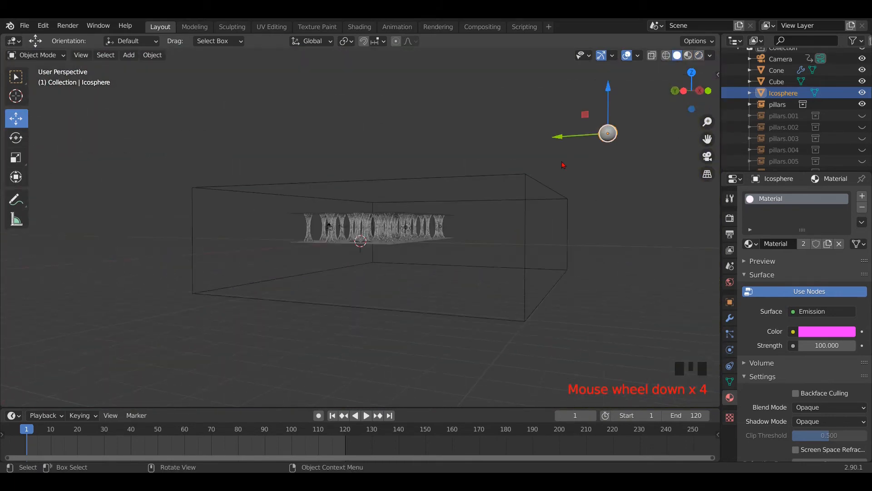
{"action": "key", "text": "Tab"}
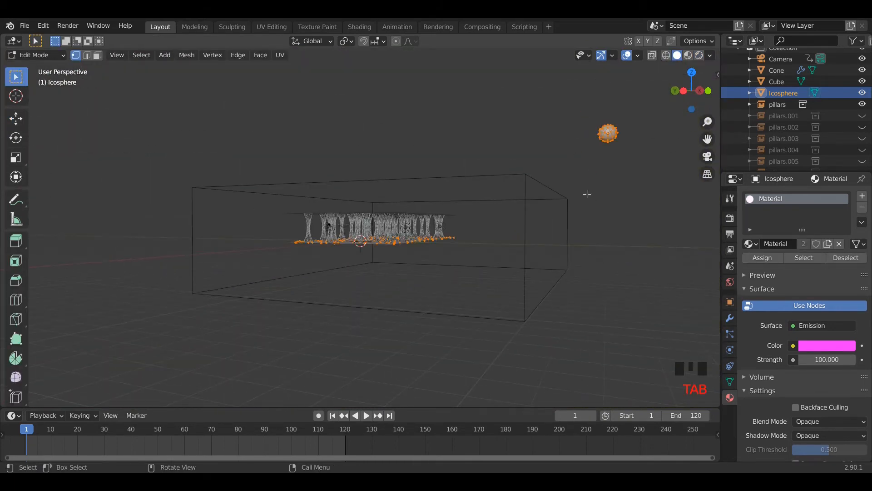
{"action": "left_click", "coordinate": [15, 118]}
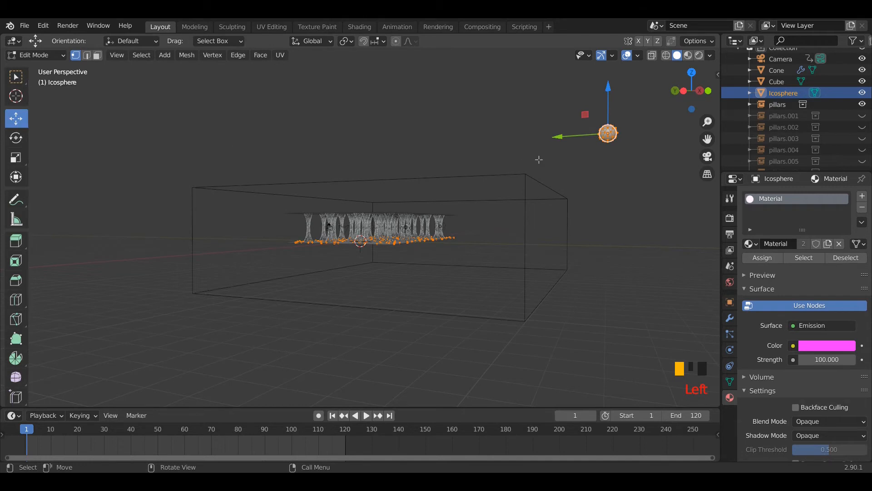
Try lowering the icosphere's mesh about 28 m along Z, and undo the move
{"action": "left_click_drag", "start_coordinate": [609, 88], "coordinate": [606, 104]}
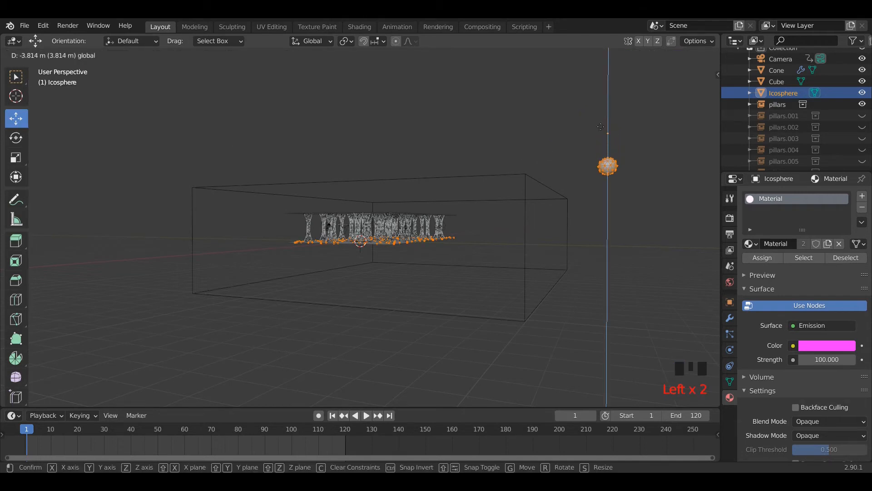
{"action": "left_click_drag", "start_coordinate": [594, 208], "coordinate": [587, 294]}
{"action": "left_click_drag", "start_coordinate": [583, 326], "coordinate": [583, 327]}
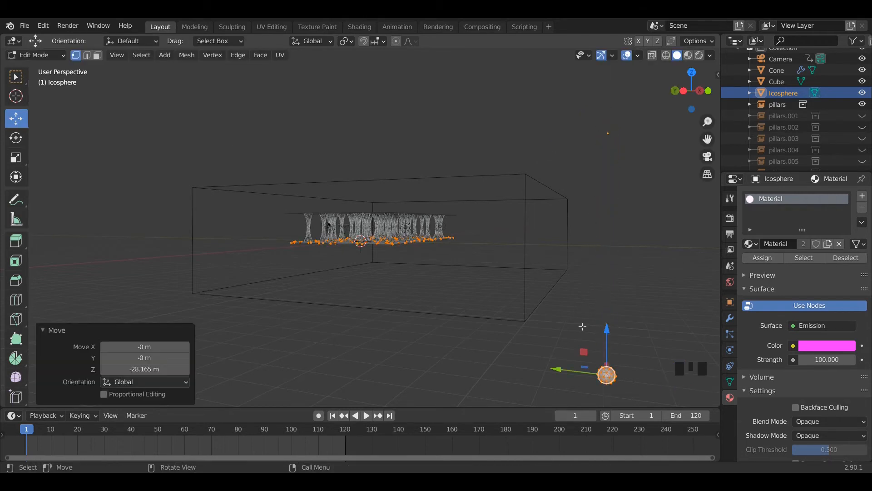
{"action": "key", "text": "ctrl+z"}
Offset the icosphere's mesh about 80 m along Y to lift the particles off the floor, and return to Object Mode
{"action": "middle_click_drag", "start_coordinate": [563, 162], "coordinate": [592, 174]}
{"action": "left_click_drag", "start_coordinate": [552, 151], "coordinate": [528, 148]}
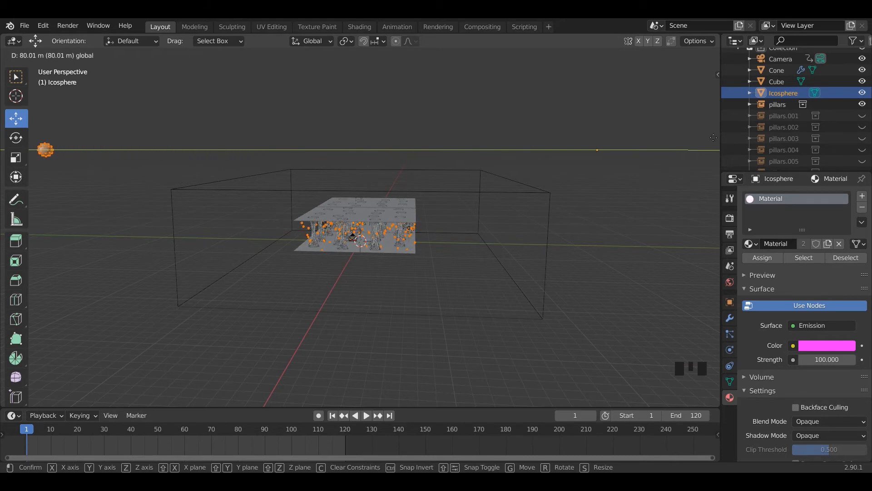
{"action": "left_click_drag", "start_coordinate": [713, 137], "coordinate": [713, 138]}
{"action": "scroll", "coordinate": [576, 296], "scroll_direction": "up", "scroll_amount": 3}
{"action": "mouse_move", "coordinate": [577, 296]}
{"action": "middle_mouse_down"}
{"action": "mouse_move", "coordinate": [574, 284]}
{"action": "mouse_move", "coordinate": [582, 289]}
{"action": "middle_mouse_up"}
{"action": "key", "text": "KP_0"}
{"action": "scroll", "coordinate": [580, 288], "scroll_direction": "down", "scroll_amount": 2}
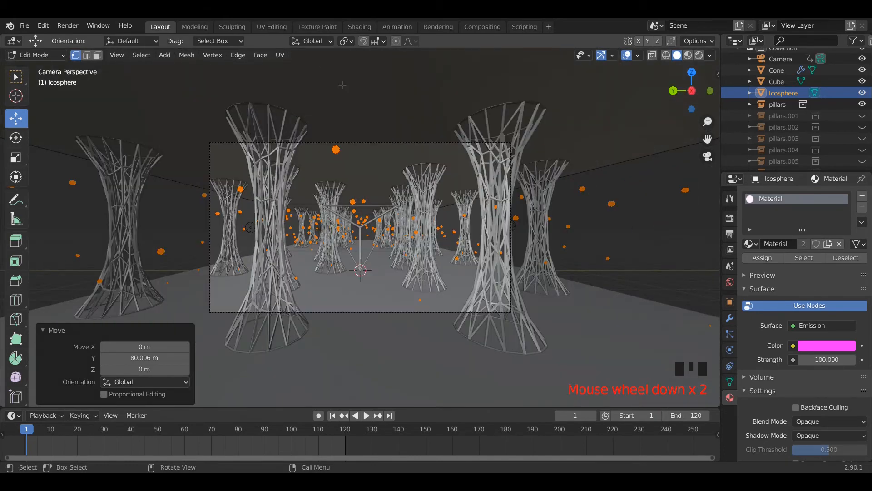
{"action": "key", "text": "Tab"}
Set the render scale of the floor plane's particles to 0.005 and check them in rendered shading
{"action": "scroll", "coordinate": [551, 238], "scroll_direction": "down", "scroll_amount": 1}
{"action": "scroll", "coordinate": [328, 117], "scroll_direction": "up", "scroll_amount": 3}
{"action": "left_click", "coordinate": [333, 131]}
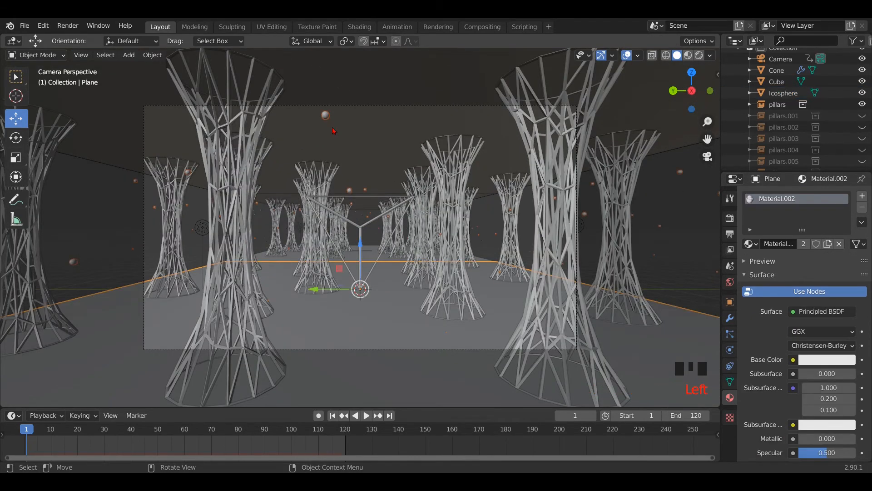
{"action": "scroll", "coordinate": [532, 204], "scroll_direction": "down", "scroll_amount": 13}
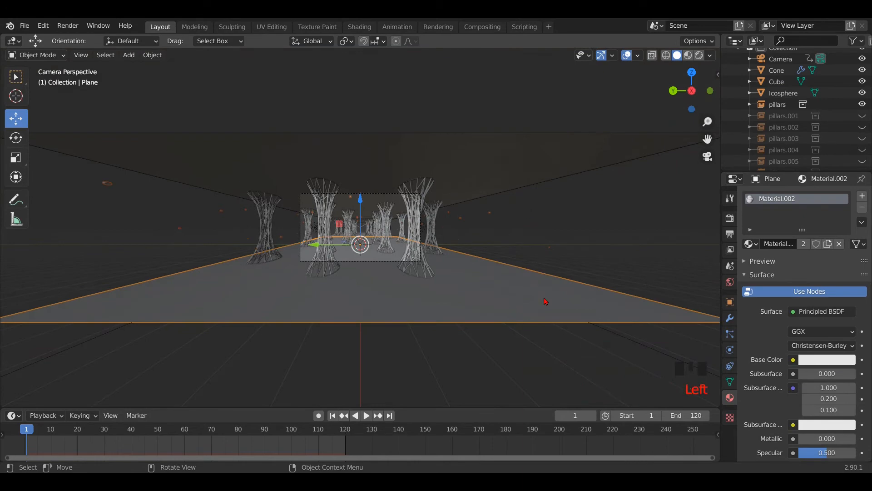
{"action": "scroll", "coordinate": [545, 301], "scroll_direction": "up", "scroll_amount": 5}
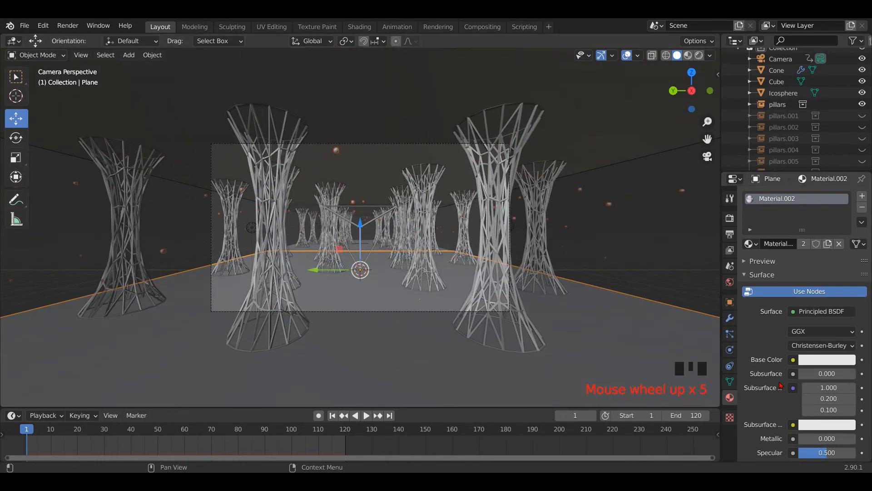
{"action": "scroll", "coordinate": [814, 373], "scroll_direction": "down", "scroll_amount": 5}
{"action": "left_click", "coordinate": [730, 333]}
{"action": "scroll", "coordinate": [834, 380], "scroll_direction": "down", "scroll_amount": 5}
{"action": "scroll", "coordinate": [834, 380], "scroll_direction": "down", "scroll_amount": 6}
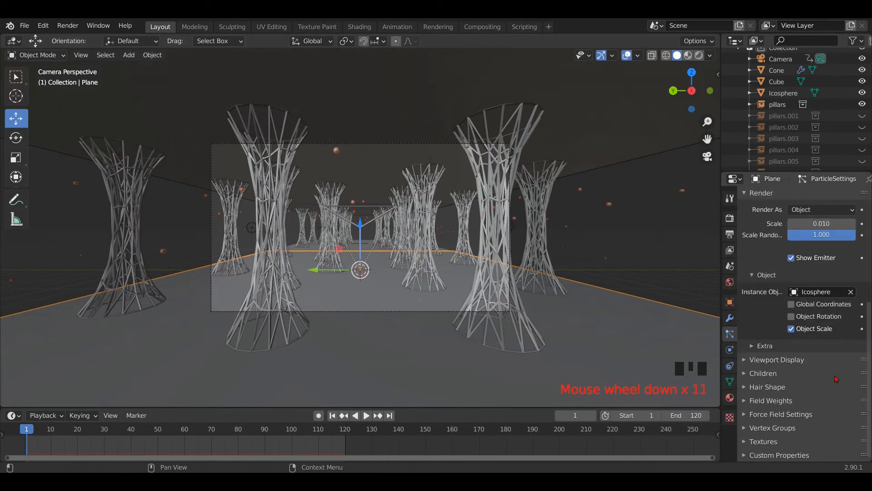
{"action": "scroll", "coordinate": [834, 373], "scroll_direction": "up", "scroll_amount": 5}
{"action": "double_click", "coordinate": [835, 314]}
{"action": "type", "text": ".0"}
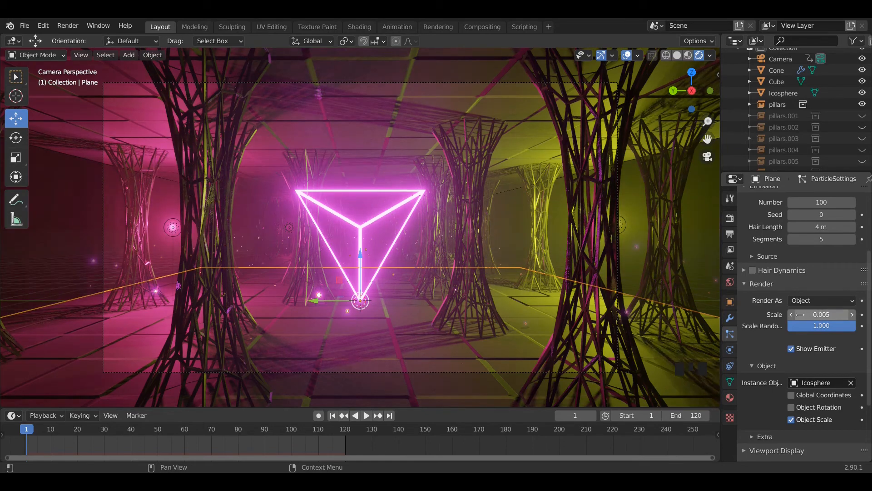
{"action": "key", "text": "Return"}
{"action": "scroll", "coordinate": [666, 67], "scroll_direction": "down", "scroll_amount": 4}
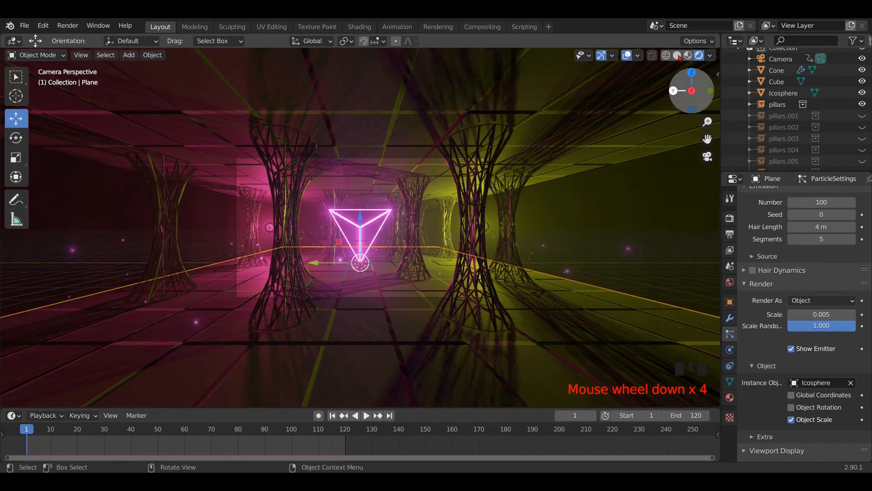
In solid shading, offset the icosphere's mesh about 67 m along Y in Edit Mode and return to Object Mode
{"action": "left_click", "coordinate": [677, 56]}
{"action": "scroll", "coordinate": [607, 159], "scroll_direction": "down", "scroll_amount": 1}
{"action": "scroll", "coordinate": [594, 190], "scroll_direction": "down", "scroll_amount": 4}
{"action": "mouse_move", "coordinate": [606, 161]}
{"action": "middle_mouse_down"}
{"action": "mouse_move", "coordinate": [594, 190]}
{"action": "mouse_move", "coordinate": [124, 131]}
{"action": "middle_mouse_up"}
{"action": "scroll", "coordinate": [593, 191], "scroll_direction": "down", "scroll_amount": 1}
{"action": "left_click", "coordinate": [97, 130]}
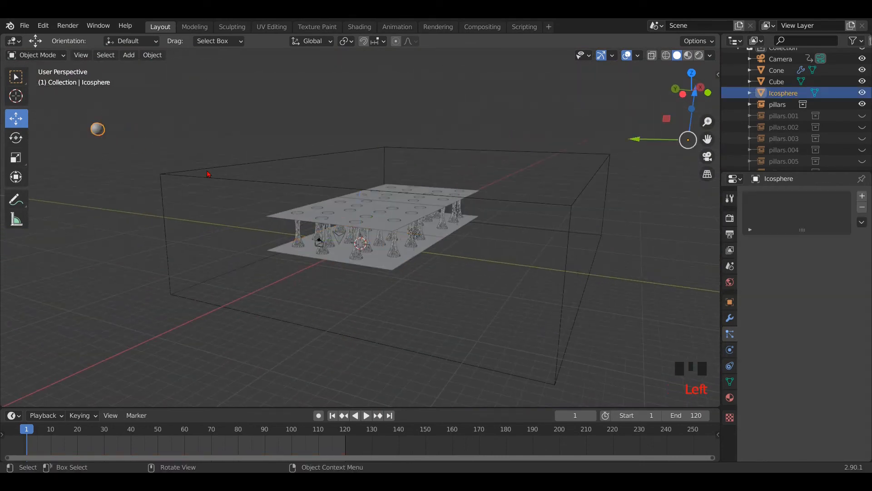
{"action": "key", "text": "Tab"}
{"action": "middle_click_drag", "start_coordinate": [425, 357], "coordinate": [439, 346]}
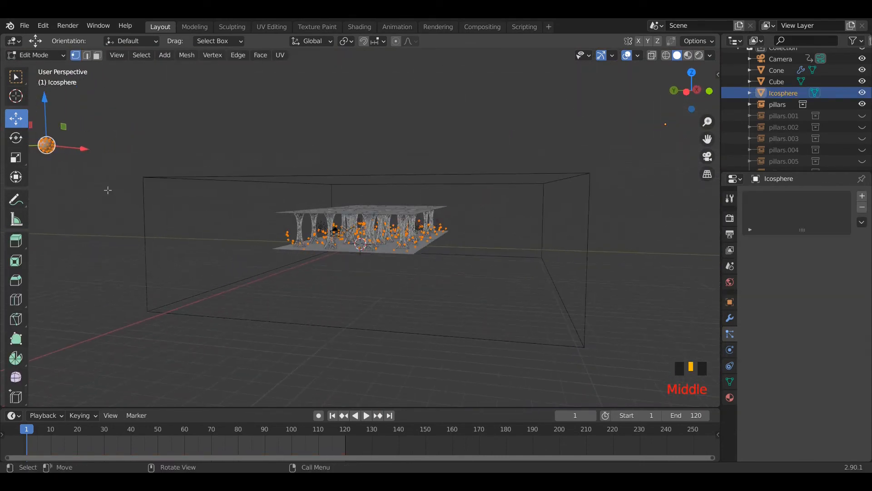
{"action": "scroll", "coordinate": [108, 190], "scroll_direction": "down", "scroll_amount": 2}
{"action": "left_click_drag", "start_coordinate": [100, 164], "coordinate": [87, 165]}
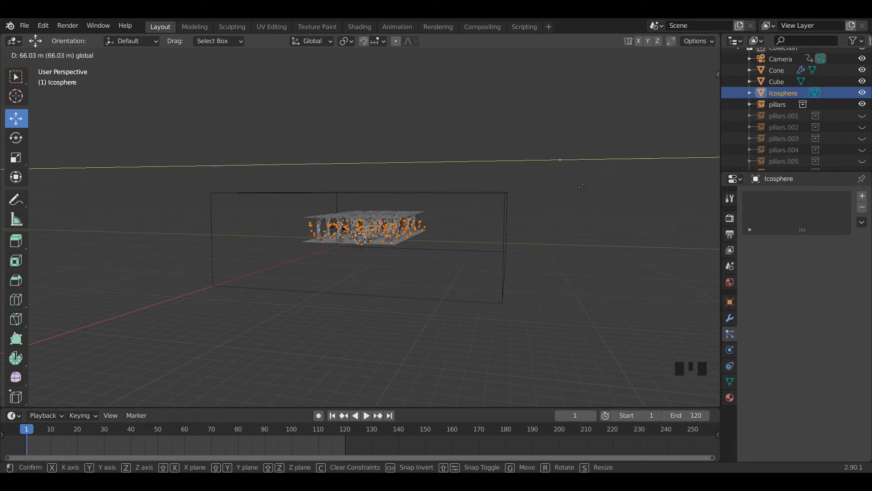
{"action": "left_click_drag", "start_coordinate": [582, 186], "coordinate": [582, 189]}
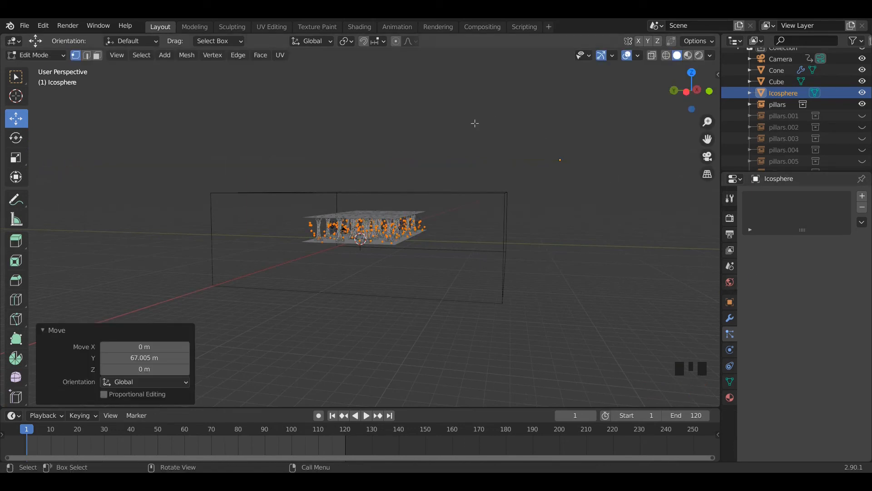
{"action": "key", "text": "Tab"}
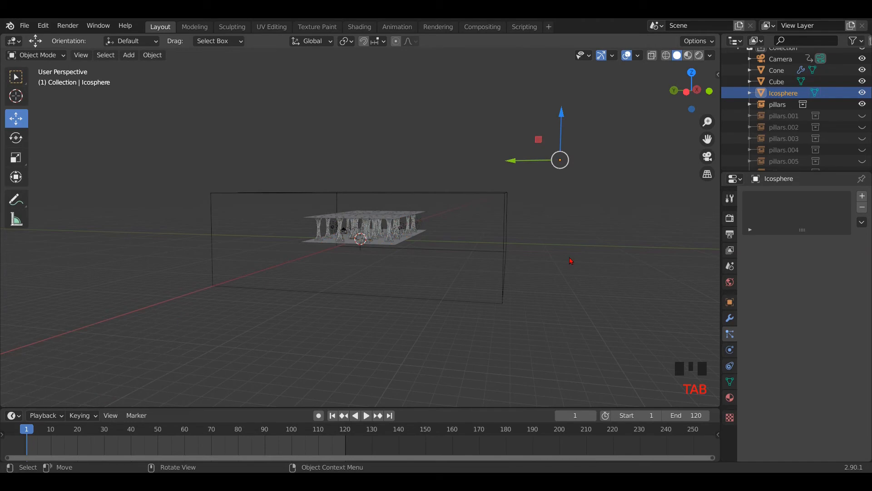
Check the smaller glowing particles through the camera in rendered shading
{"action": "key", "text": "KP_0"}
{"action": "scroll", "coordinate": [563, 254], "scroll_direction": "up", "scroll_amount": 7}
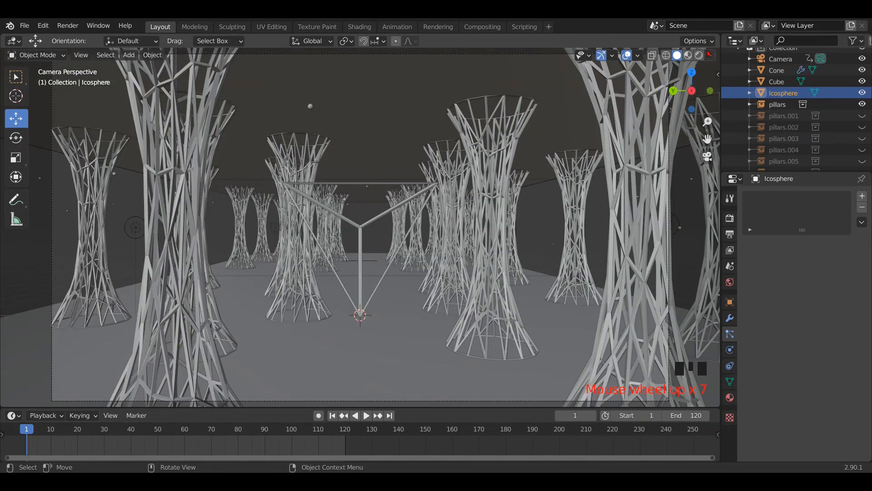
{"action": "left_click", "coordinate": [699, 55]}
{"action": "scroll", "coordinate": [533, 261], "scroll_direction": "up", "scroll_amount": 3}
{"action": "scroll", "coordinate": [534, 261], "scroll_direction": "down", "scroll_amount": 1}
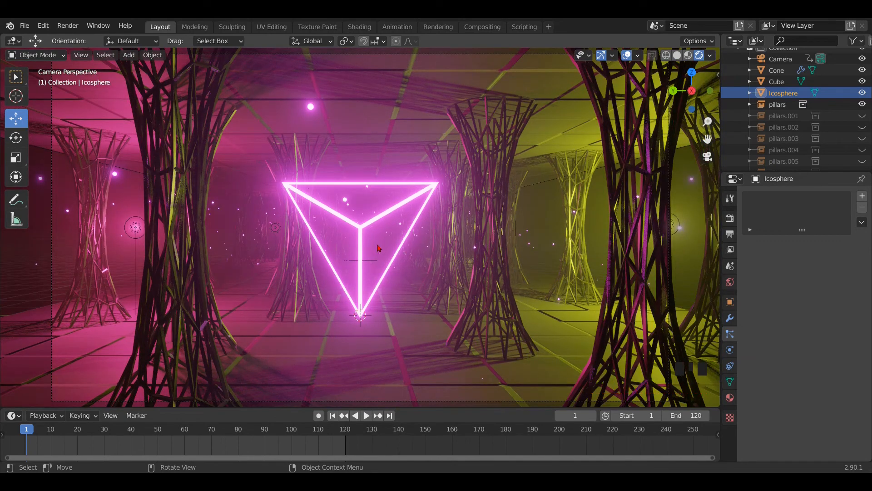
Return to solid shading, play the camera fly-through, and go back to frame 1
{"action": "left_click", "coordinate": [678, 55]}
{"action": "scroll", "coordinate": [380, 309], "scroll_direction": "down", "scroll_amount": 3}
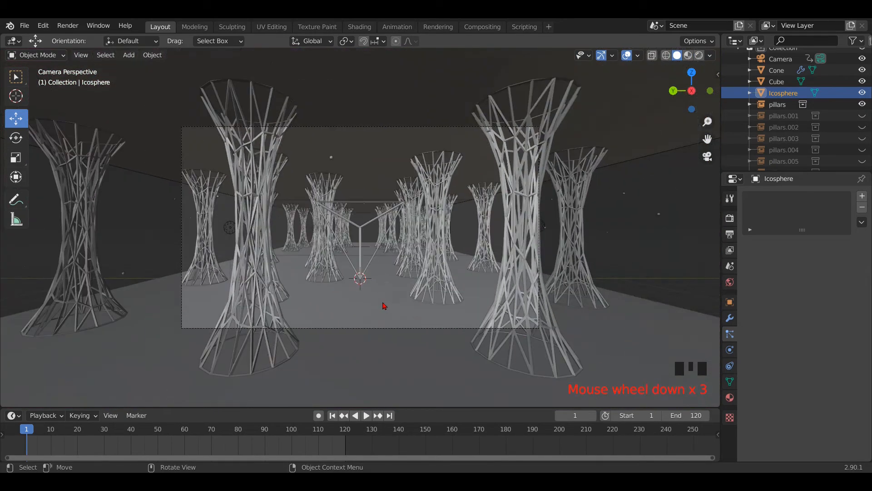
{"action": "left_click", "coordinate": [366, 415]}
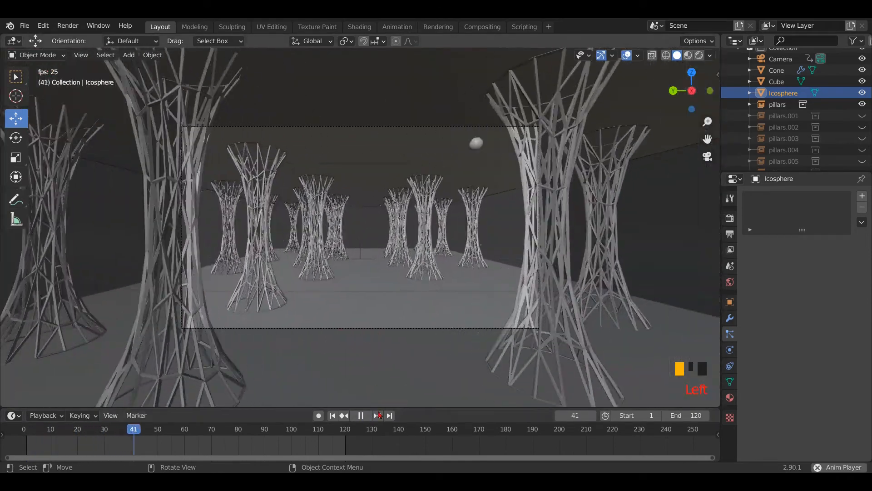
{"action": "left_click", "coordinate": [360, 415]}
{"action": "left_click", "coordinate": [333, 415]}
{"action": "scroll", "coordinate": [380, 315], "scroll_direction": "up", "scroll_amount": 5}
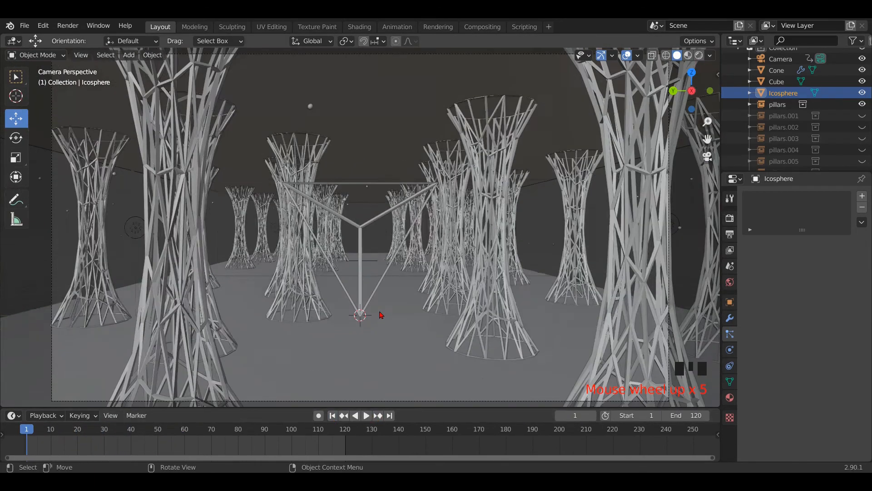
Parent the wireframe triangle to the camera with the Object option
{"action": "left_click", "coordinate": [362, 233]}
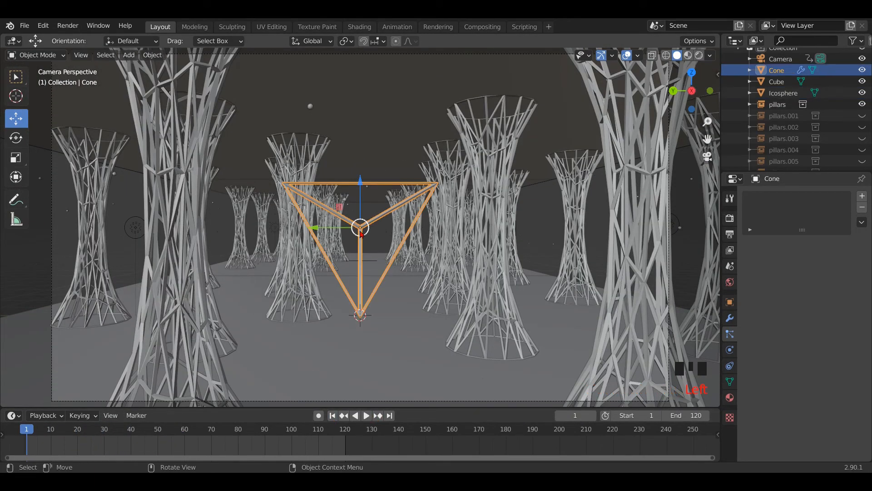
{"action": "scroll", "coordinate": [361, 234], "scroll_direction": "down", "scroll_amount": 1}
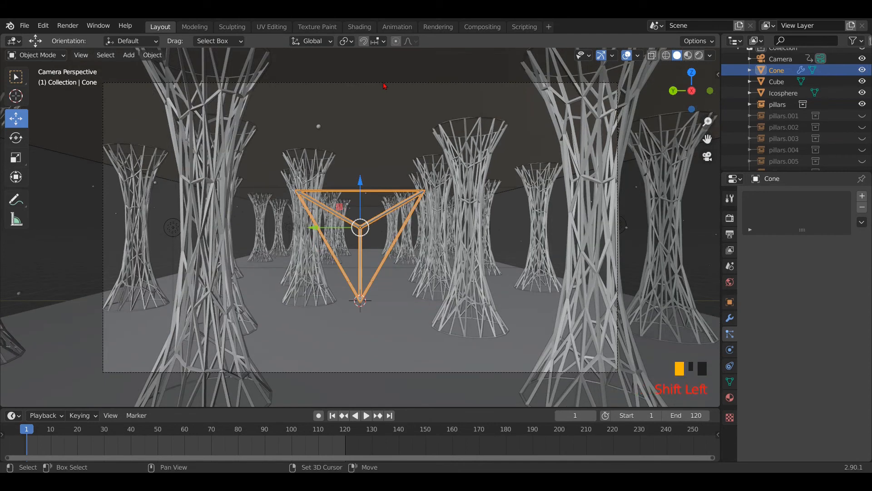
{"action": "left_click", "coordinate": [384, 84], "text": "shift"}
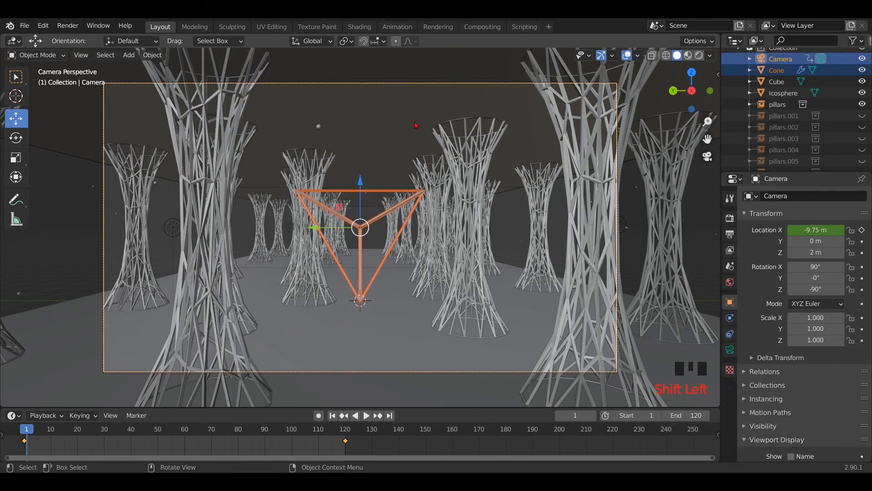
{"action": "key", "text": "ctrl+p"}
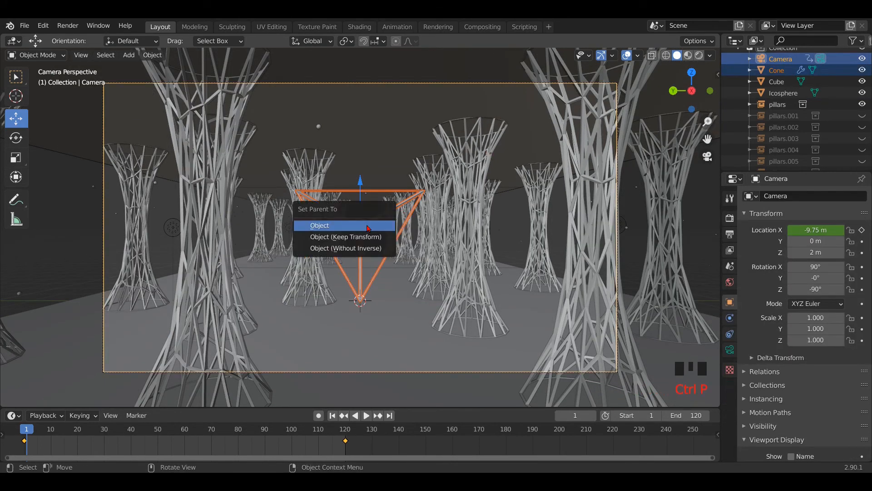
{"action": "left_click", "coordinate": [368, 229]}
{"action": "scroll", "coordinate": [730, 117], "scroll_direction": "up", "scroll_amount": 1}
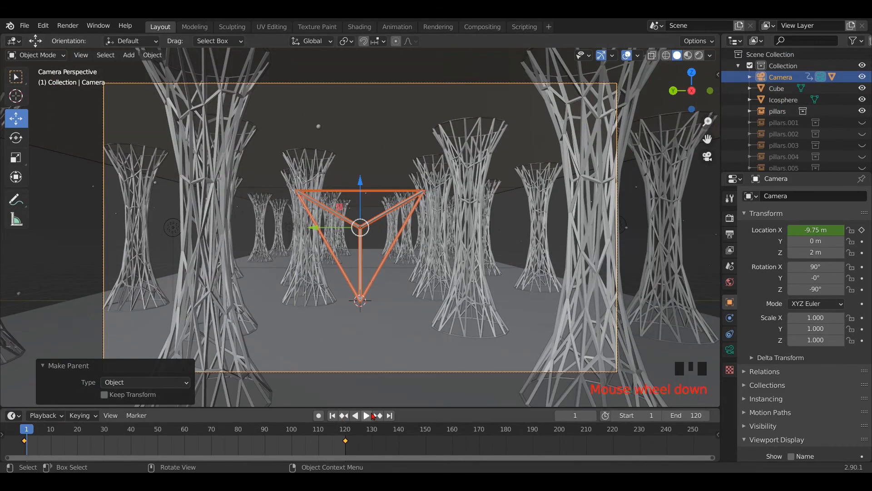
Play the animation to check the triangle's movement with the camera, and go back to frame 1
{"action": "left_click", "coordinate": [367, 415]}
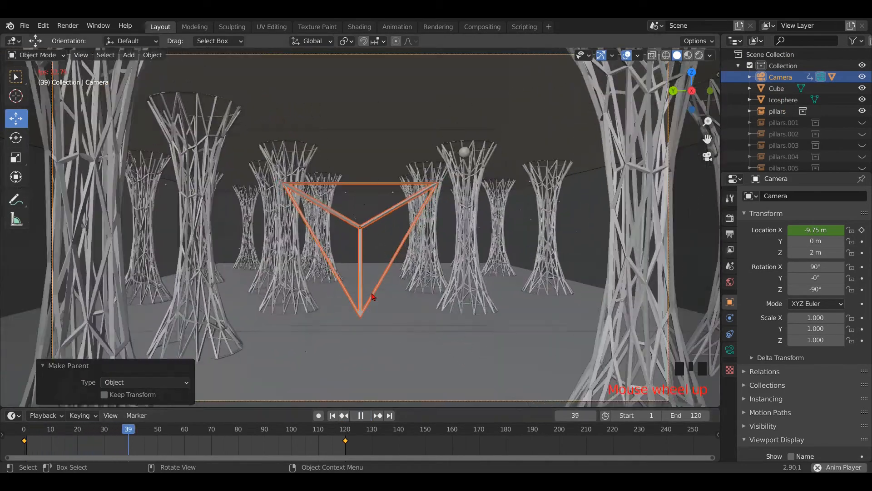
{"action": "scroll", "coordinate": [372, 297], "scroll_direction": "up", "scroll_amount": 2}
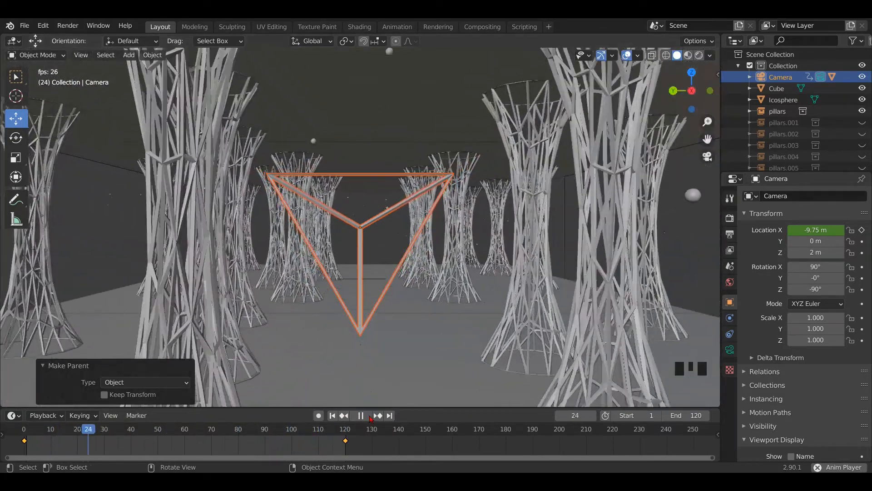
{"action": "left_click", "coordinate": [361, 416]}
{"action": "left_click", "coordinate": [333, 416]}
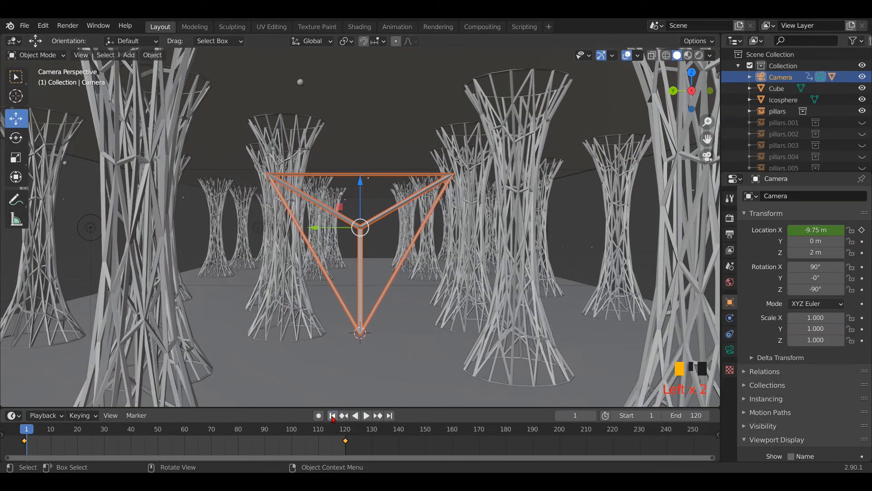
Unhide the pillar instances pillars.001 through pillars.010 in the viewport
{"action": "left_click", "coordinate": [862, 123]}
{"action": "left_click", "coordinate": [862, 133]}
{"action": "left_click", "coordinate": [862, 146]}
{"action": "left_click", "coordinate": [862, 157]}
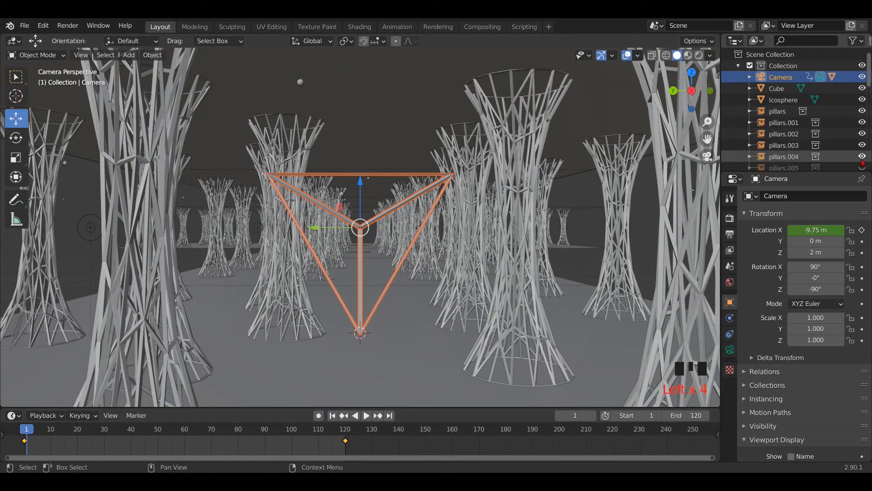
{"action": "left_click", "coordinate": [862, 167]}
{"action": "scroll", "coordinate": [862, 166], "scroll_direction": "down", "scroll_amount": 4}
{"action": "left_click", "coordinate": [862, 108]}
{"action": "left_click", "coordinate": [862, 118]}
{"action": "left_click", "coordinate": [862, 130]}
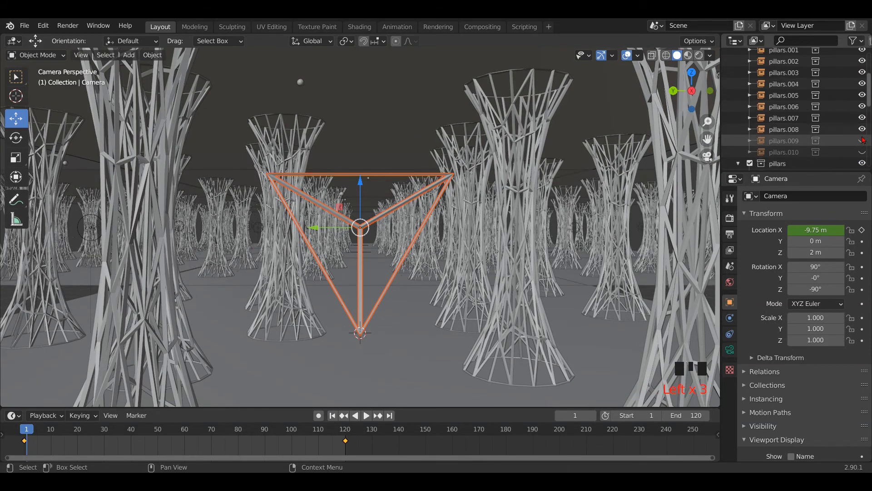
{"action": "left_click", "coordinate": [862, 141]}
{"action": "left_click", "coordinate": [862, 152]}
{"action": "scroll", "coordinate": [863, 155], "scroll_direction": "down", "scroll_amount": 17}
Set the render output path to C:\tmp\pillar loop
{"action": "left_click", "coordinate": [730, 218]}
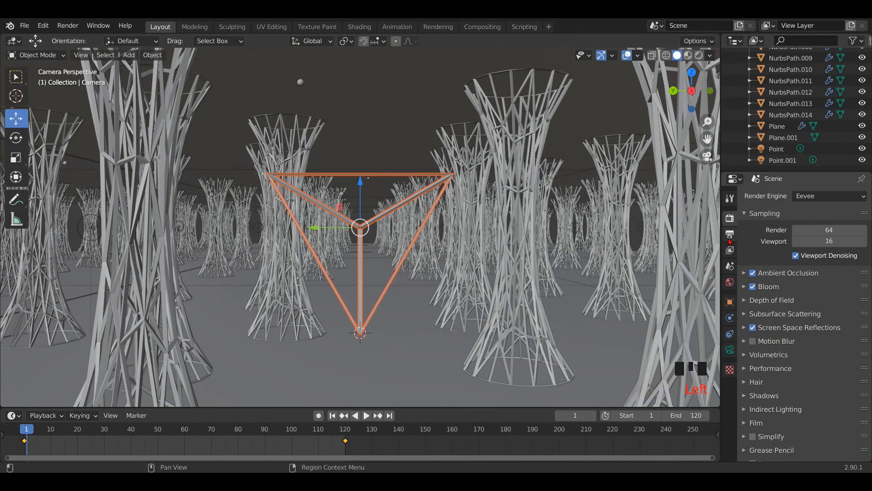
{"action": "left_click", "coordinate": [730, 236]}
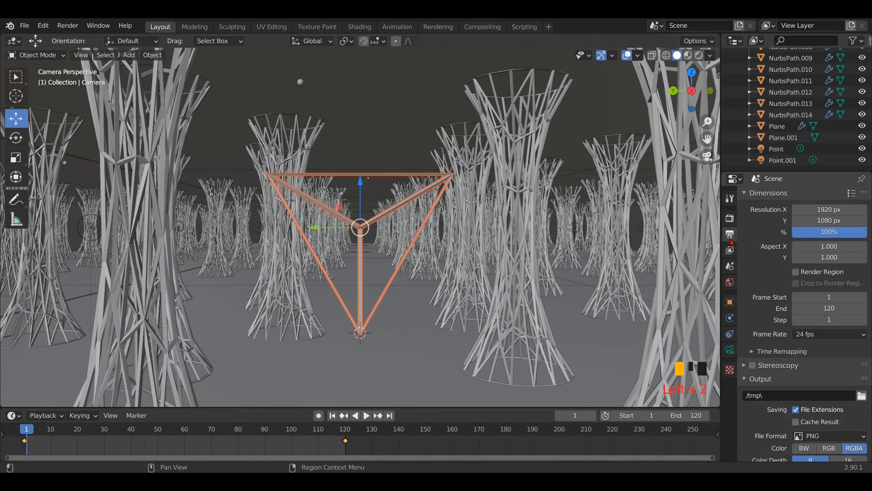
{"action": "left_click", "coordinate": [862, 396]}
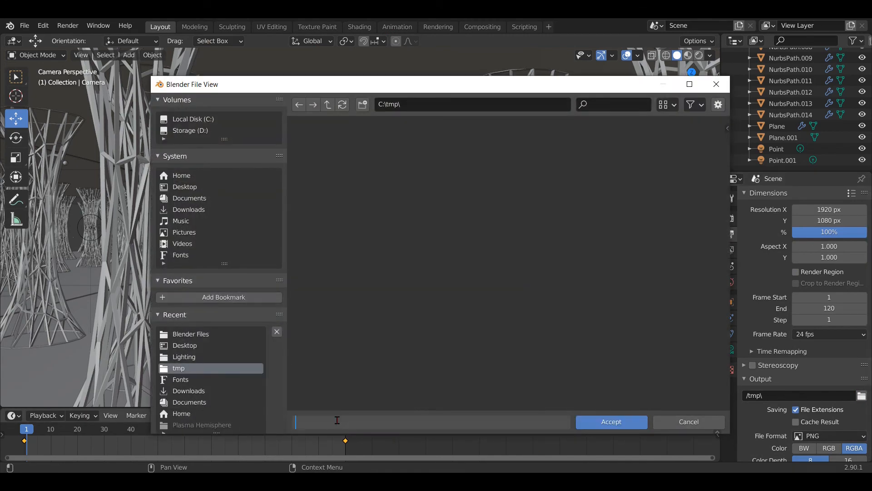
{"action": "left_click", "coordinate": [614, 421]}
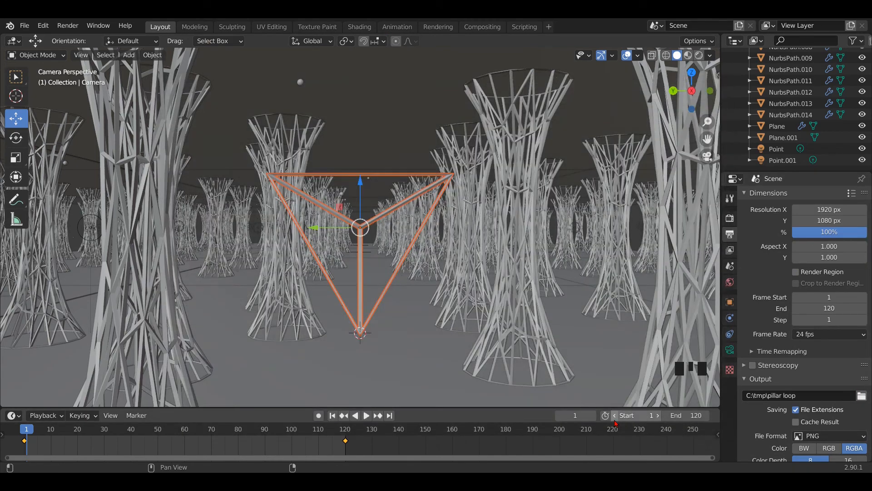
Set the output format to FFmpeg video with an MPEG-4 container and High quality output
{"action": "scroll", "coordinate": [796, 413], "scroll_direction": "down", "scroll_amount": 3}
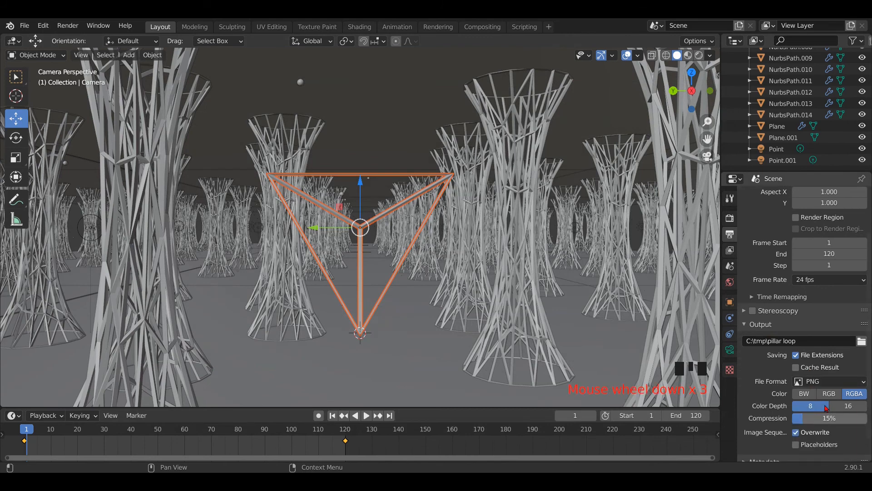
{"action": "left_click", "coordinate": [841, 383]}
{"action": "left_click", "coordinate": [824, 320]}
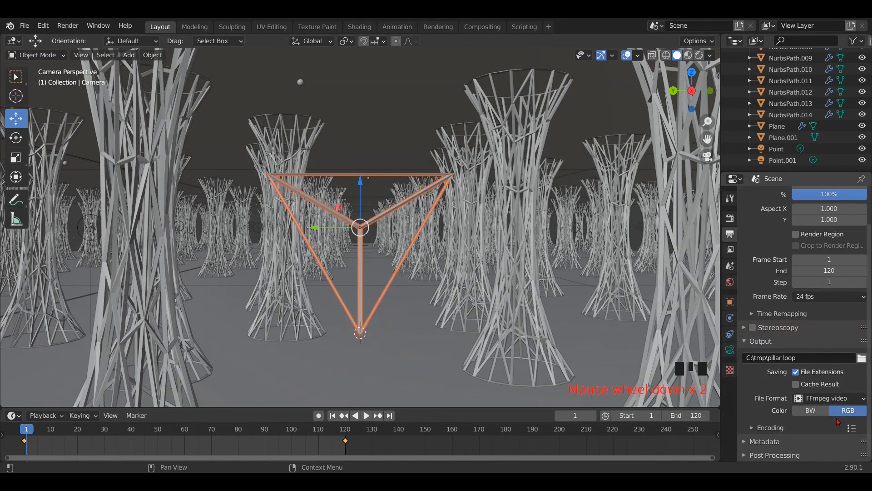
{"action": "left_click", "coordinate": [786, 432]}
{"action": "scroll", "coordinate": [785, 433], "scroll_direction": "down", "scroll_amount": 5}
{"action": "left_click", "coordinate": [837, 355]}
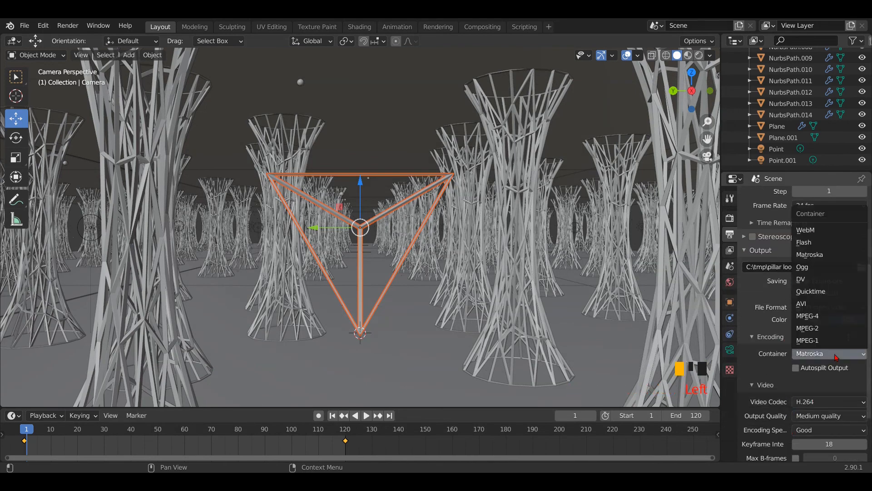
{"action": "left_click", "coordinate": [830, 316]}
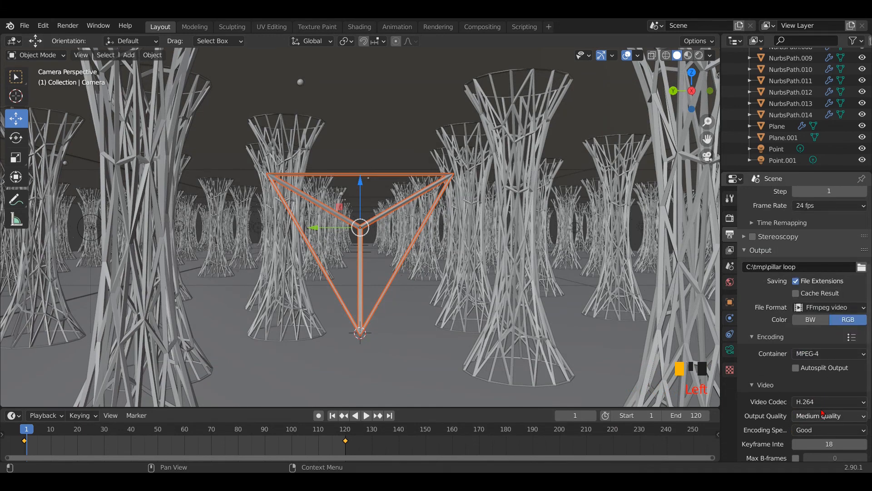
{"action": "left_click", "coordinate": [822, 415]}
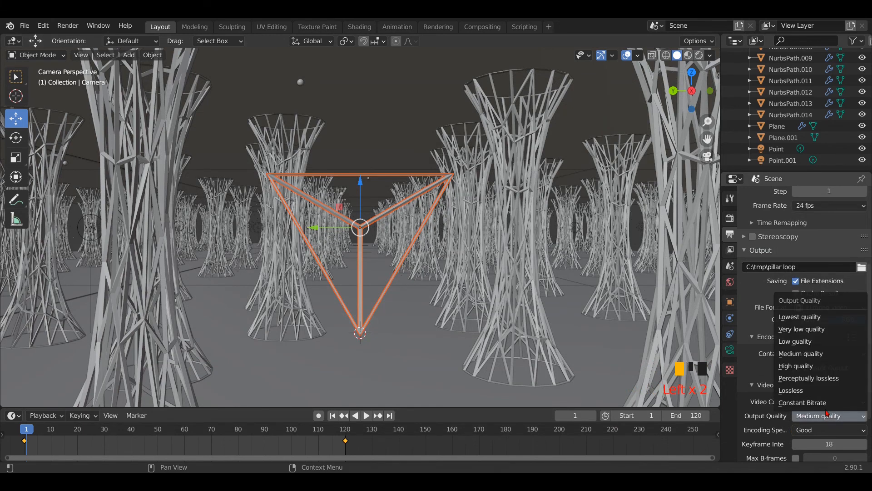
{"action": "left_click", "coordinate": [821, 370]}
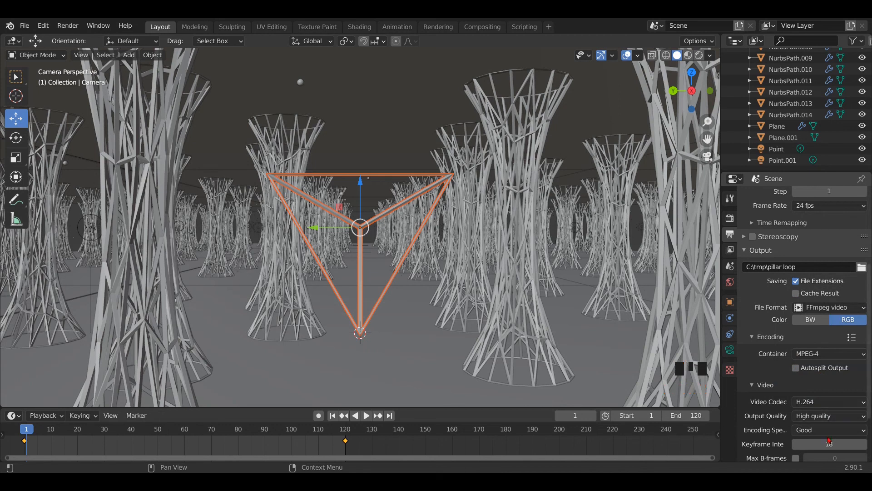
Start rendering the animation
{"action": "left_click", "coordinate": [68, 26]}
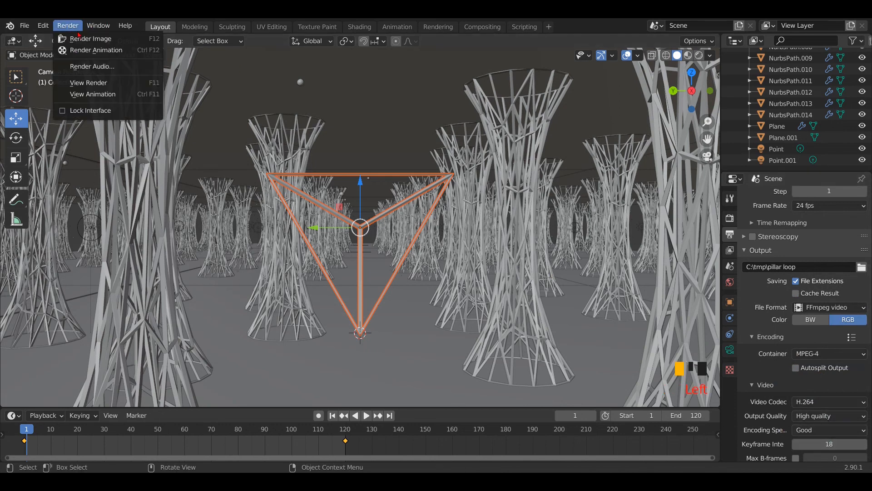